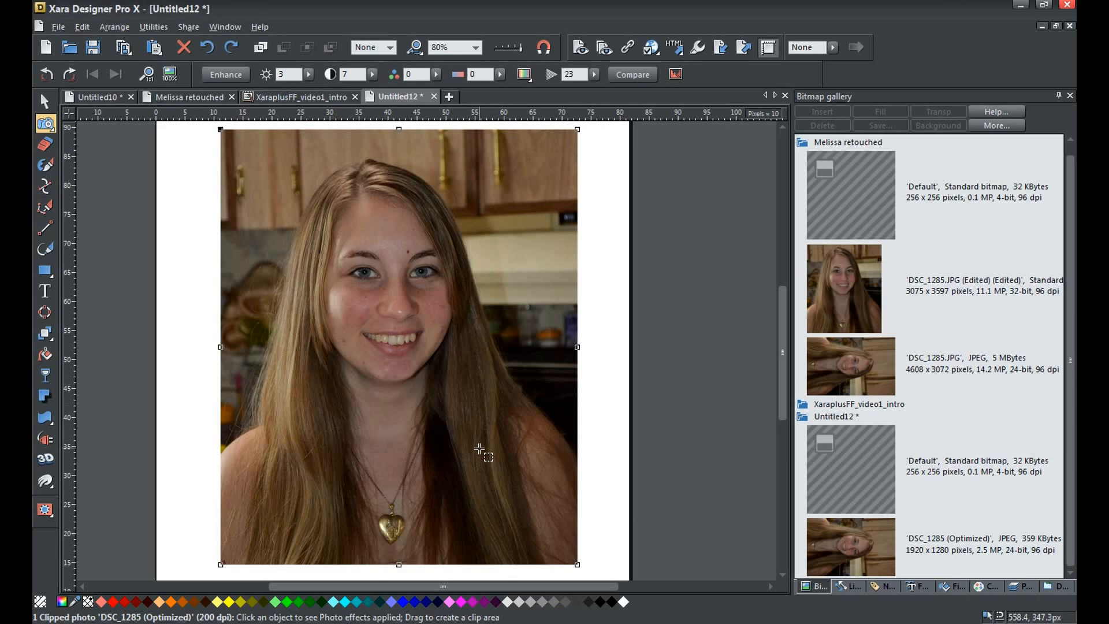
click(45, 102)
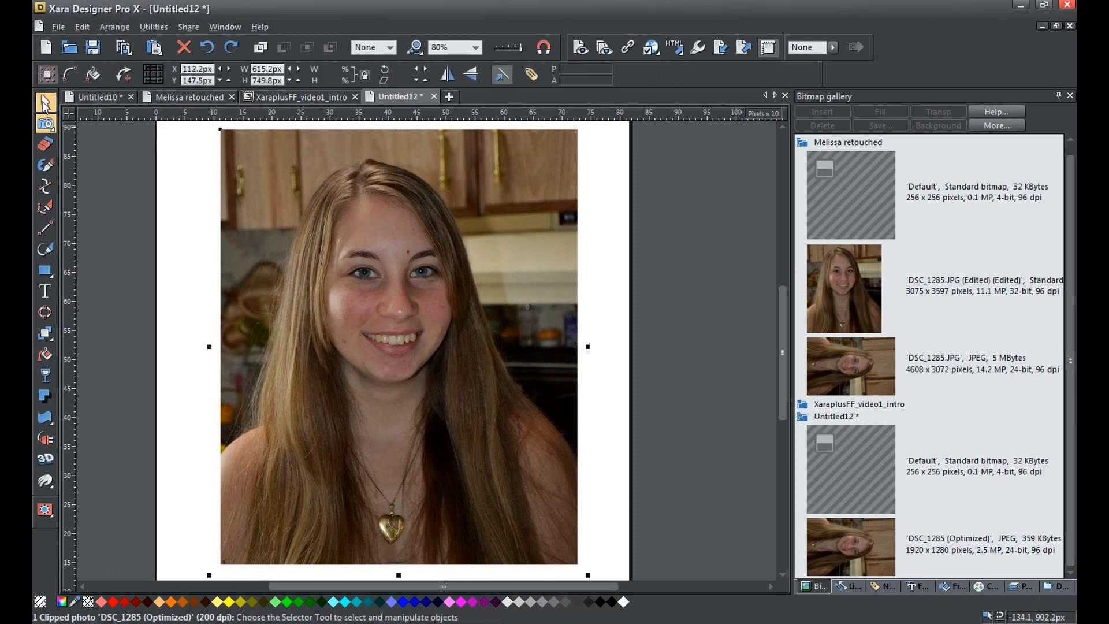
scroll(348, 296, up, 3)
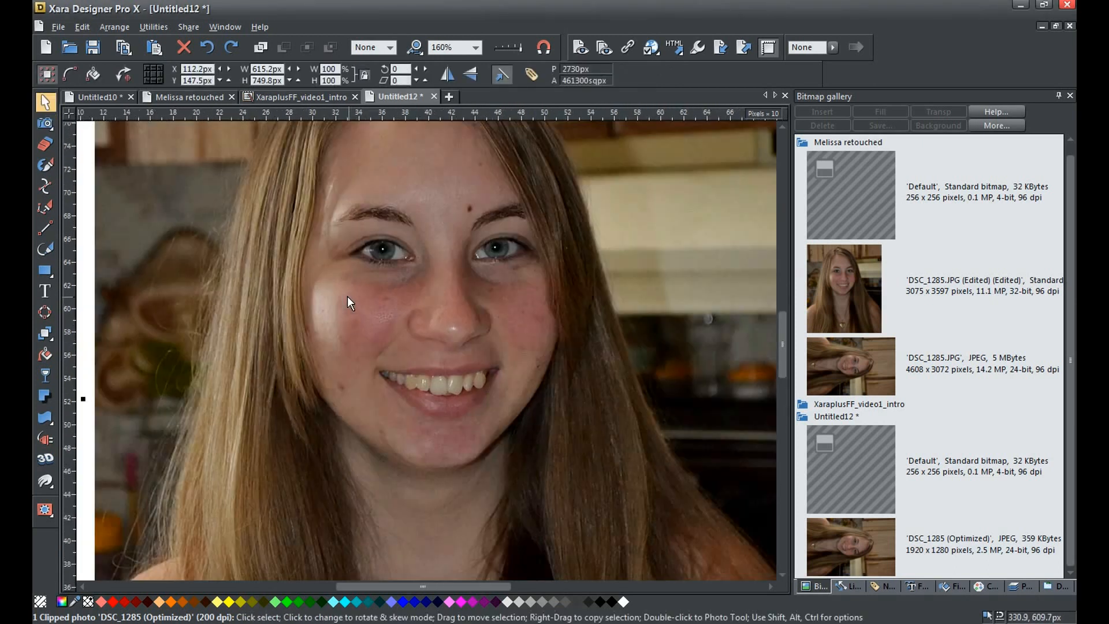
drag(589, 408, 590, 456)
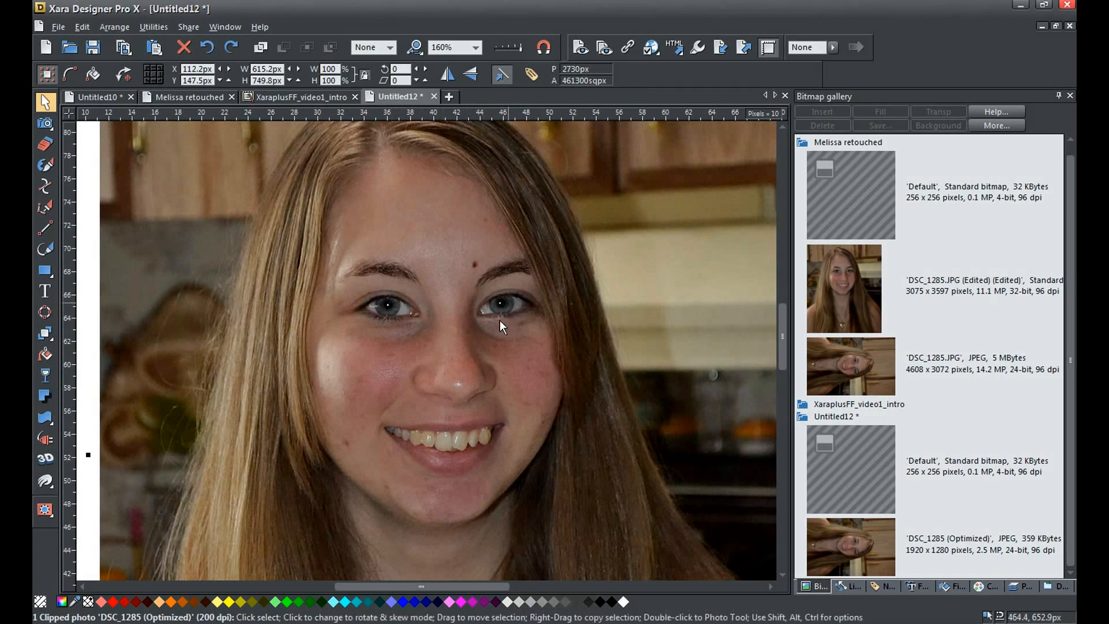
scroll(380, 345, down, 1)
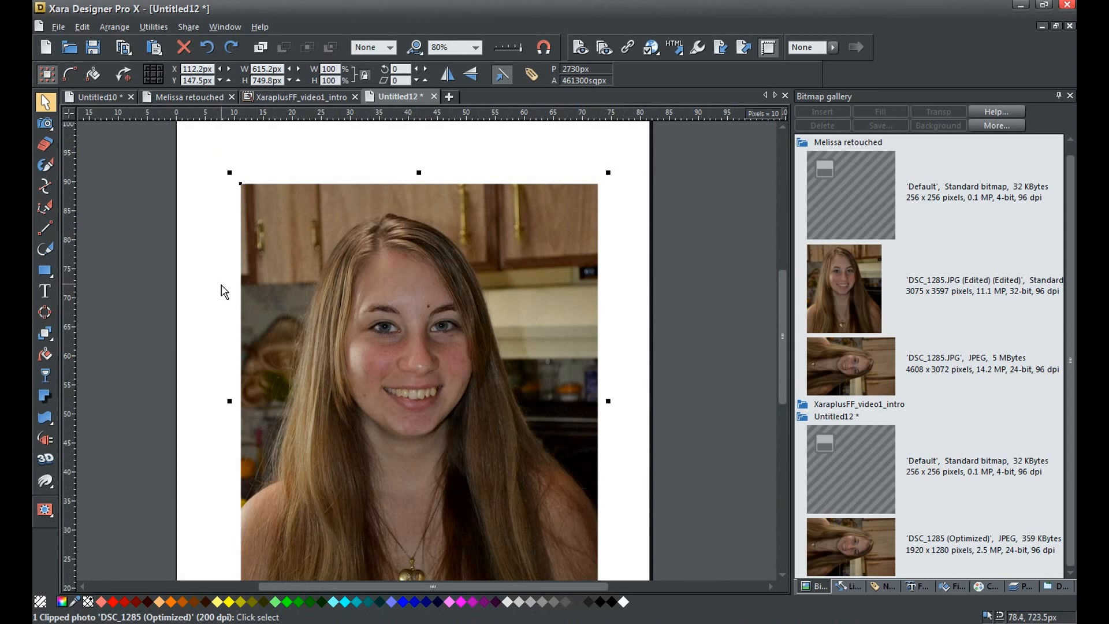
Outline the dark mole above the inner eyebrow with the Clone tool and remove it with Magic erase.
mouse_move(42, 127)
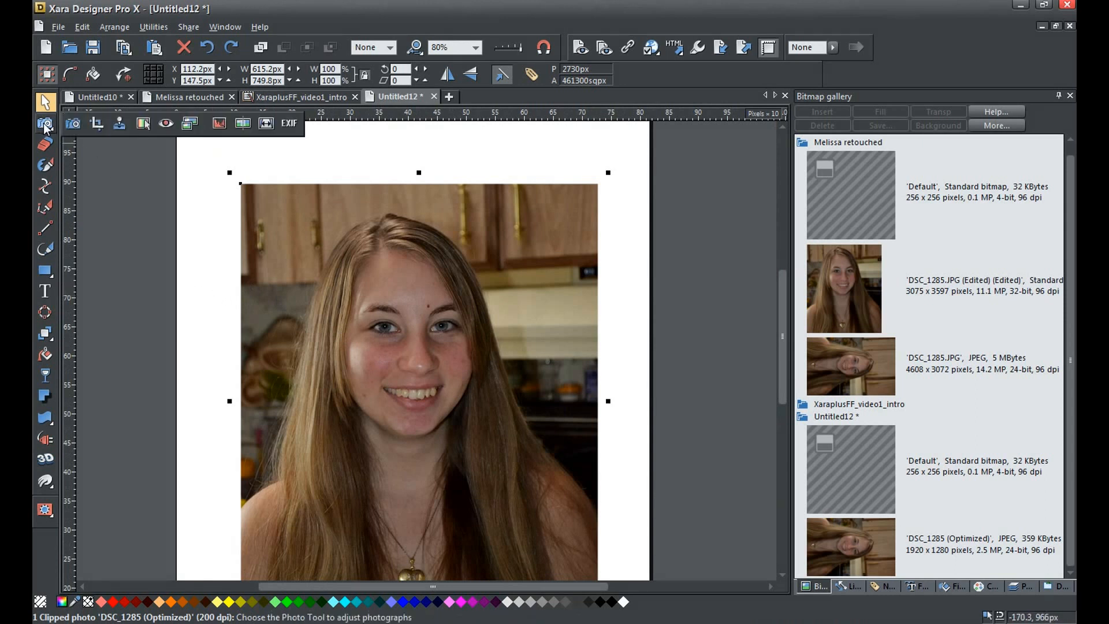
click(44, 125)
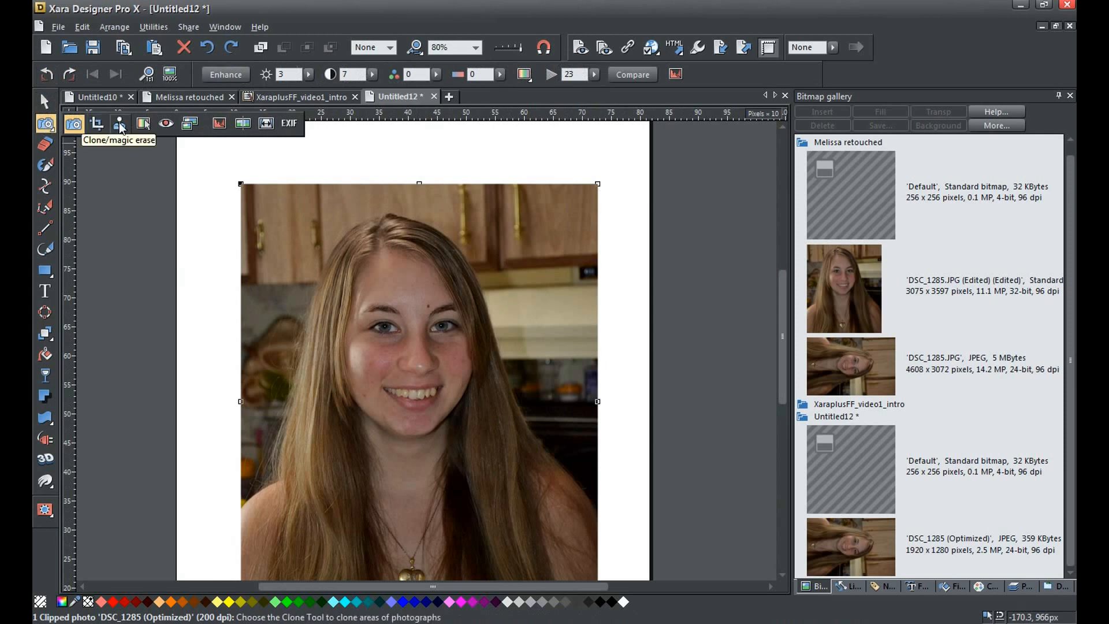
click(119, 123)
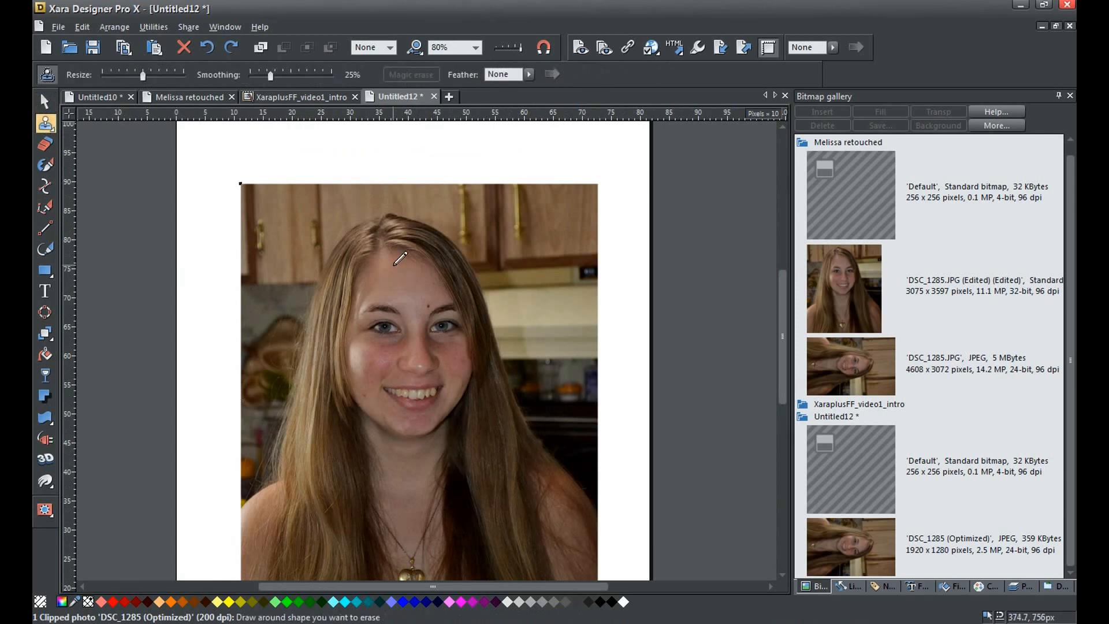
scroll(400, 258, up, 2)
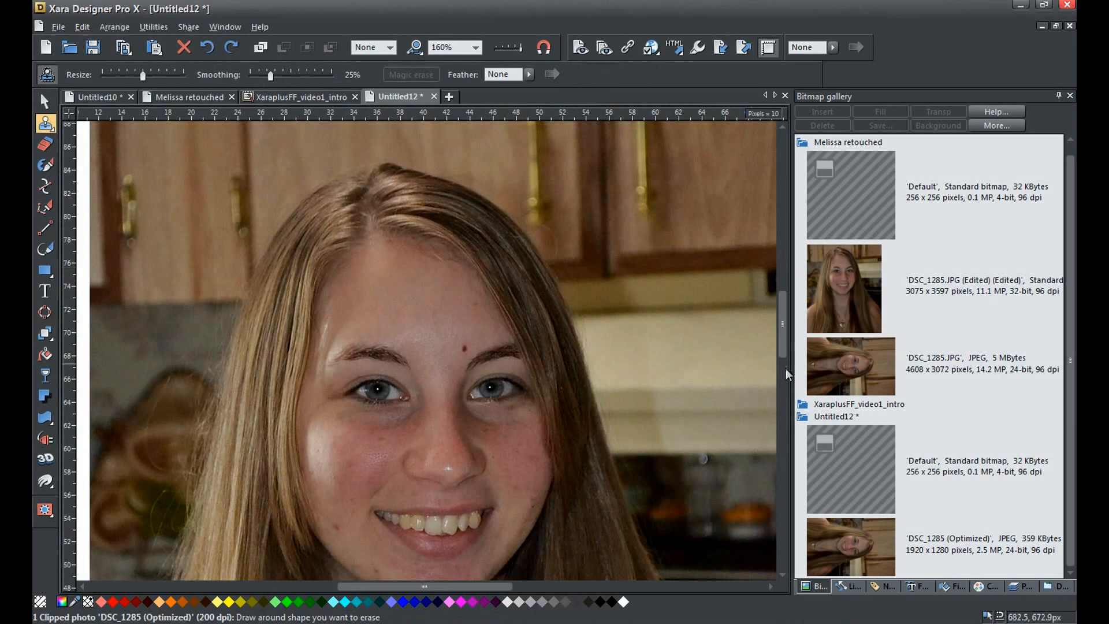
scroll(783, 324, down, 2)
scroll(585, 314, up, 2)
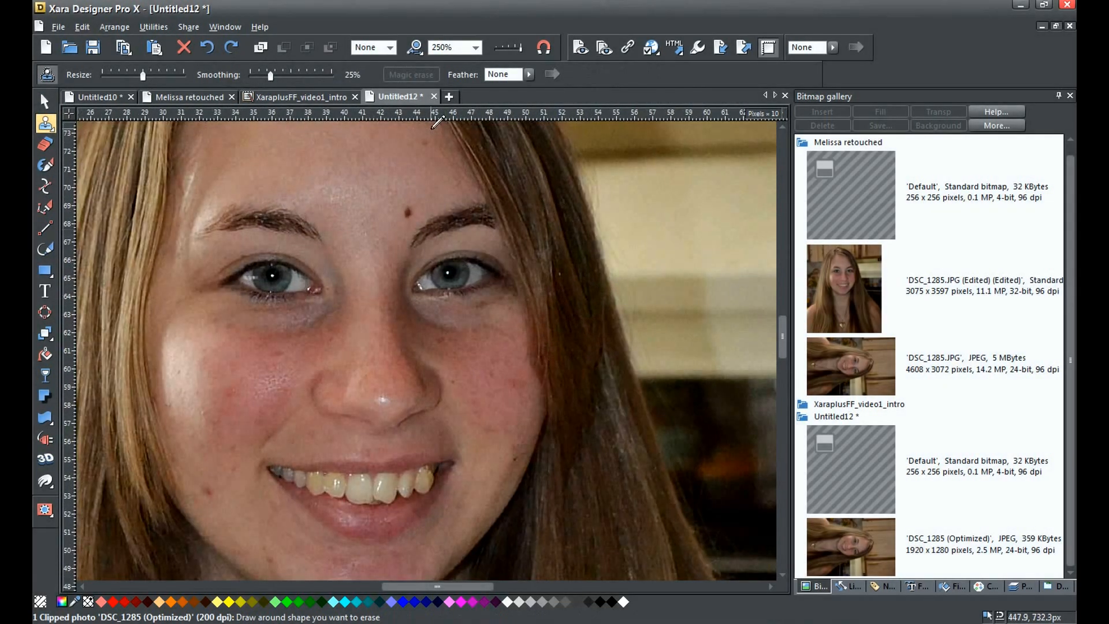
mouse_move(413, 199)
mouse_down()
mouse_move(400, 214)
mouse_move(415, 221)
mouse_move(422, 197)
mouse_up()
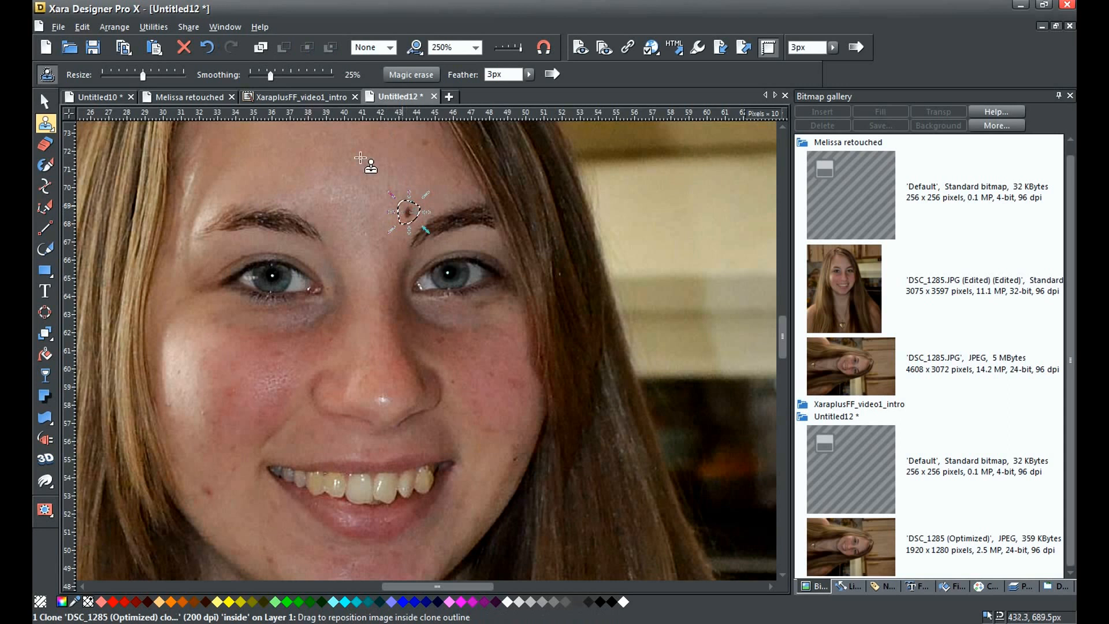
click(406, 75)
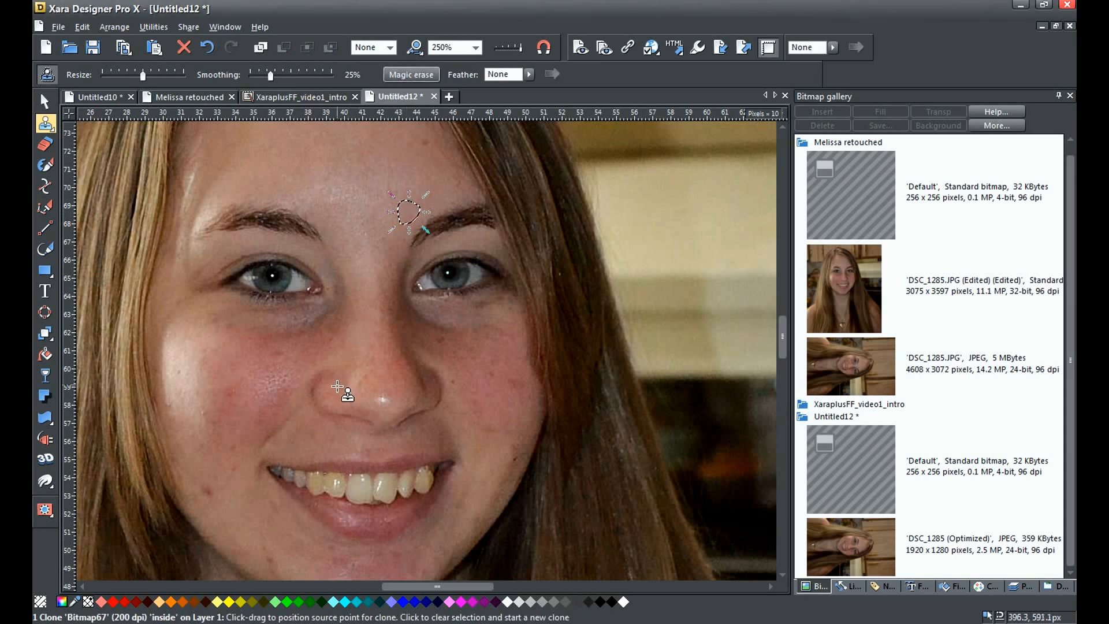
Outline and magic-erase two blemishes on the photo's left cheek: one on the lower cheek and one under the eye beside the nose.
scroll(271, 412, down, 1)
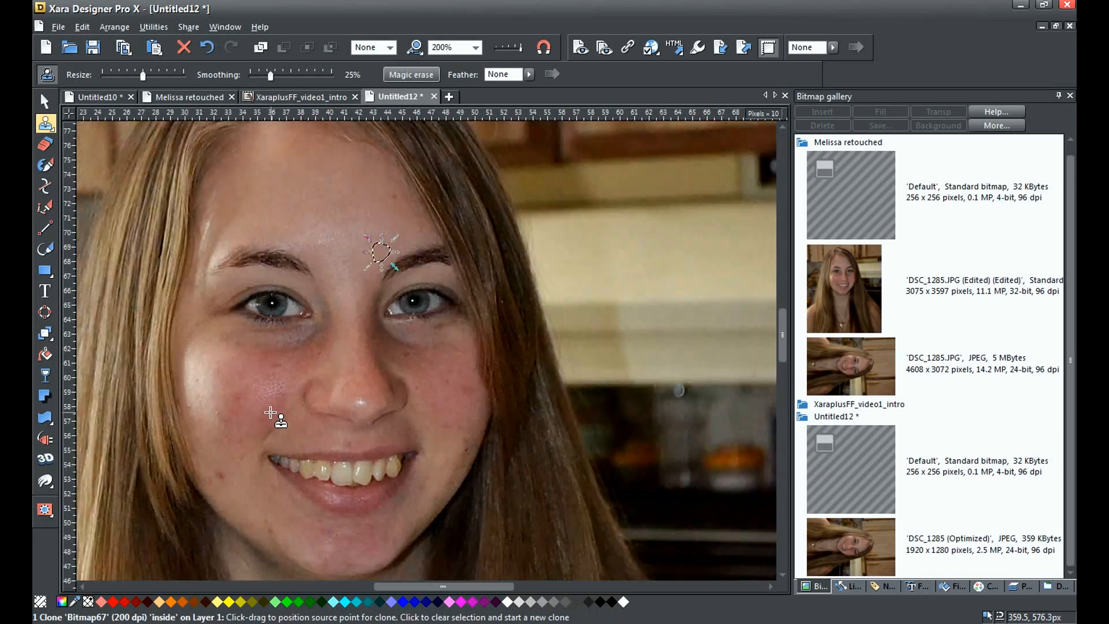
click(206, 366)
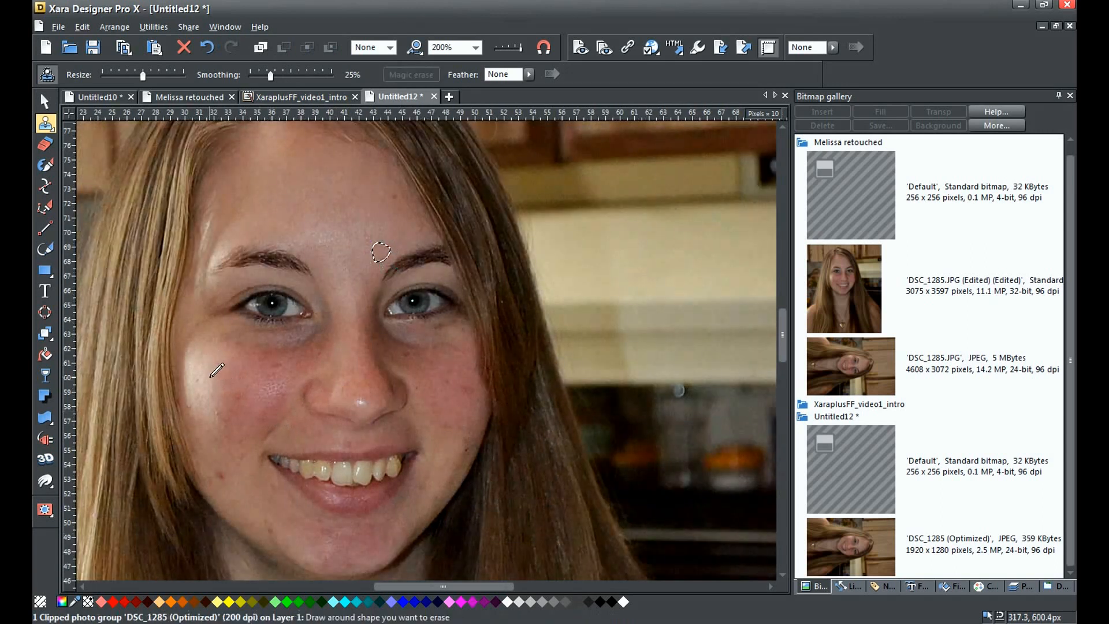
drag(230, 480, 211, 462)
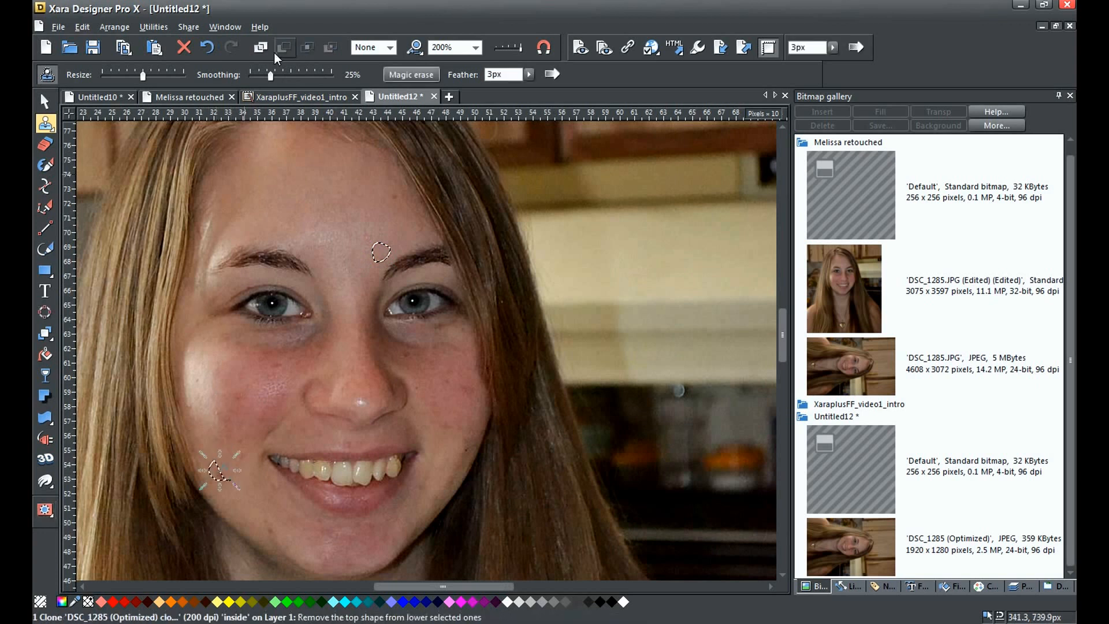
click(208, 47)
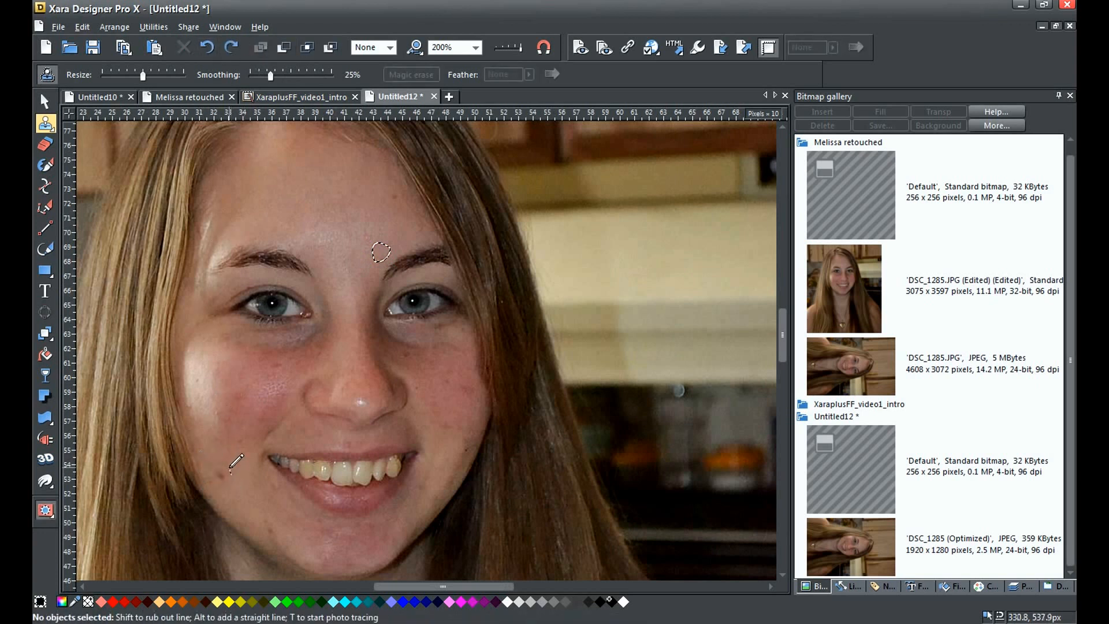
mouse_move(221, 465)
mouse_down()
mouse_move(207, 472)
mouse_move(226, 484)
mouse_move(230, 468)
mouse_up()
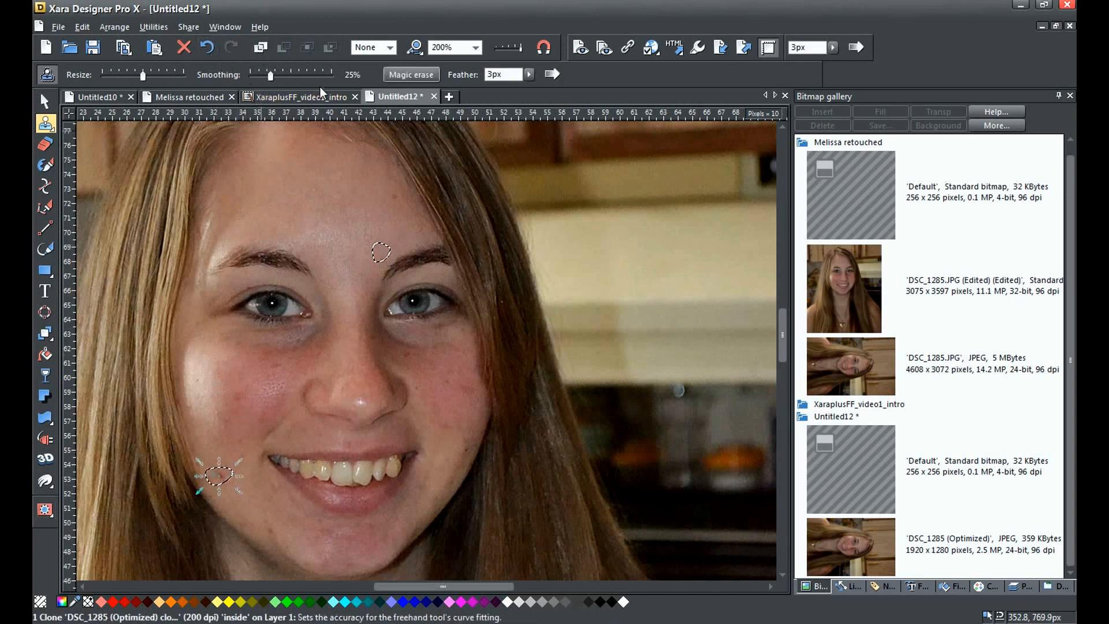
click(407, 75)
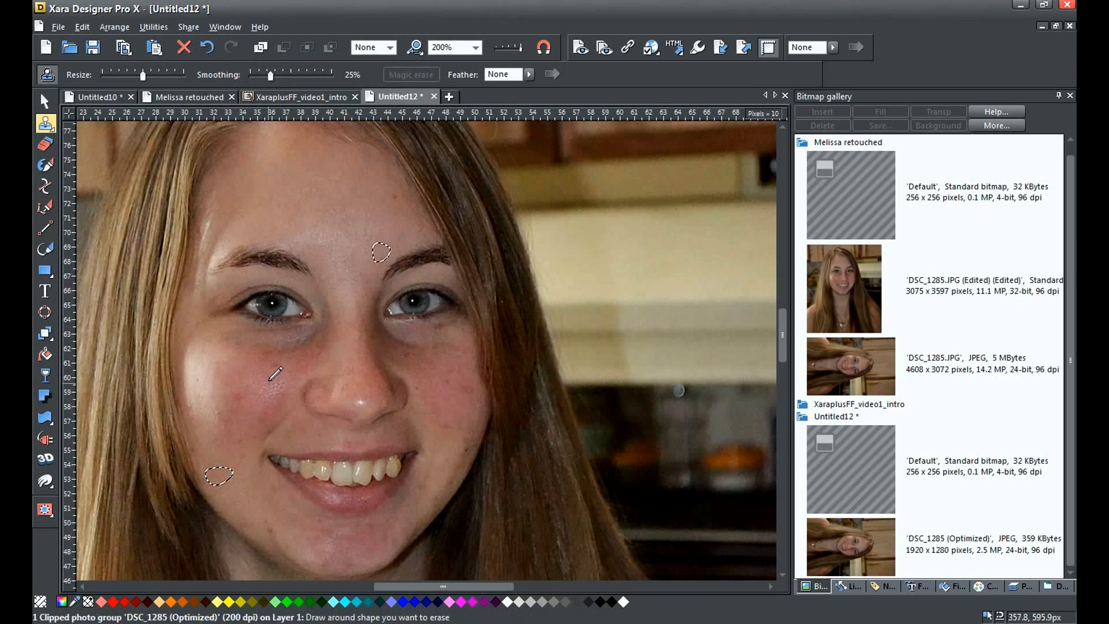
mouse_move(268, 374)
mouse_down()
mouse_move(282, 379)
mouse_move(291, 358)
mouse_move(278, 349)
mouse_move(273, 362)
mouse_up()
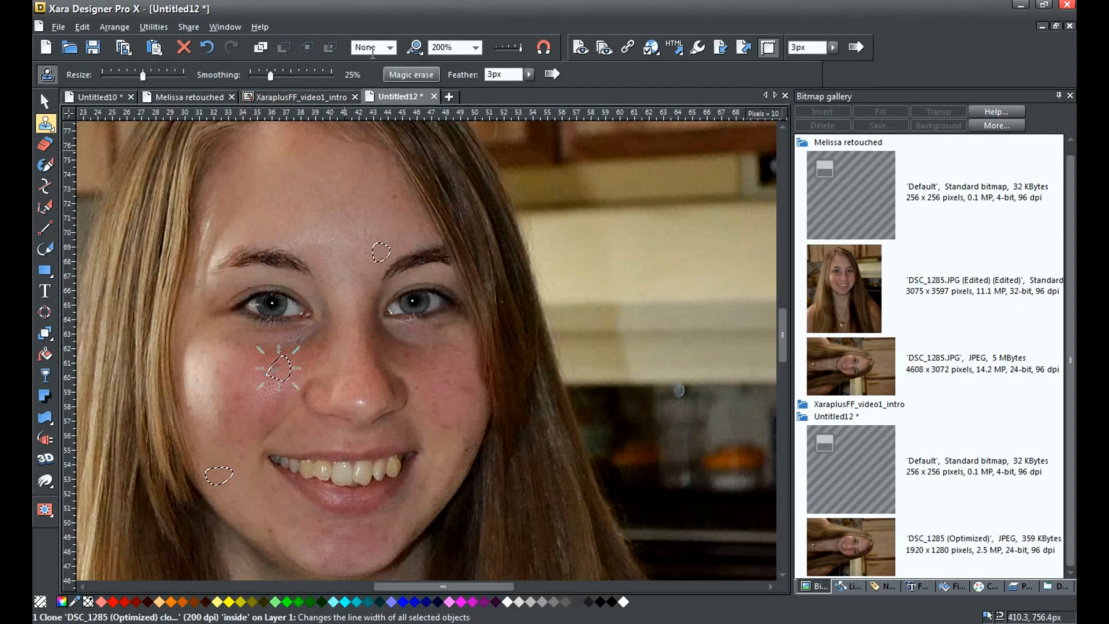
click(415, 75)
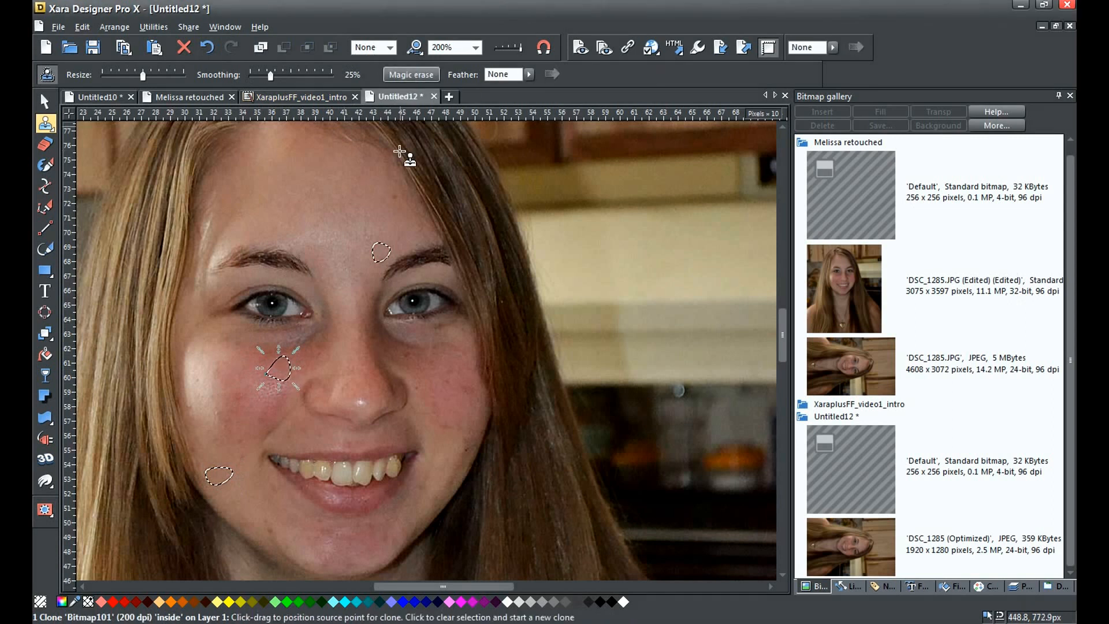
Outline the dark spot near the jaw edge on the photo's right cheek and magic-erase it.
scroll(426, 502, up, 2)
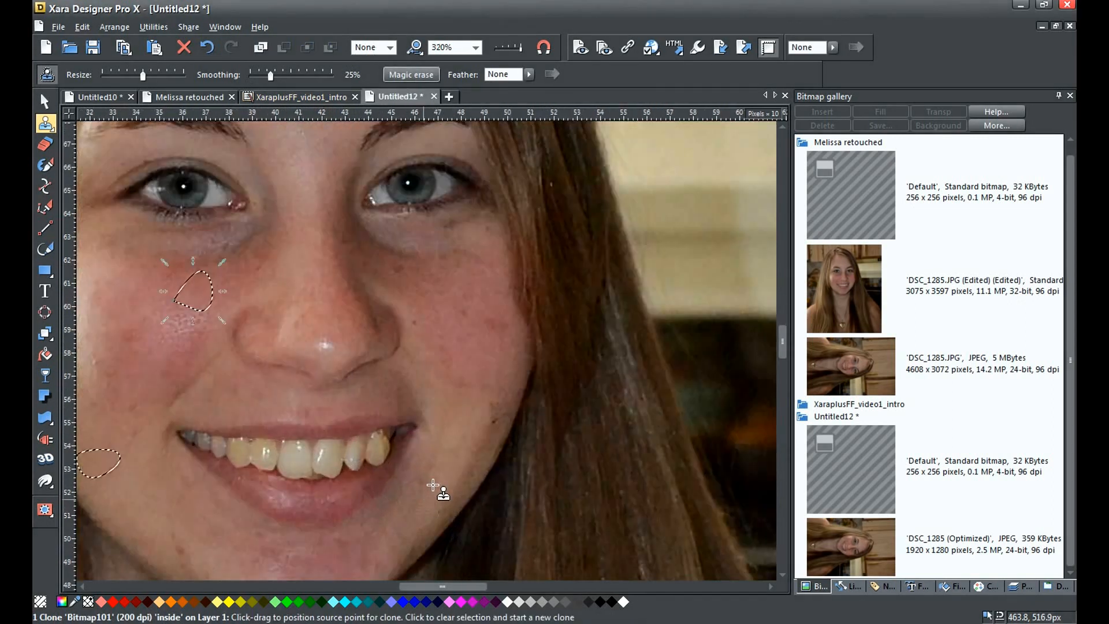
scroll(447, 459, down, 2)
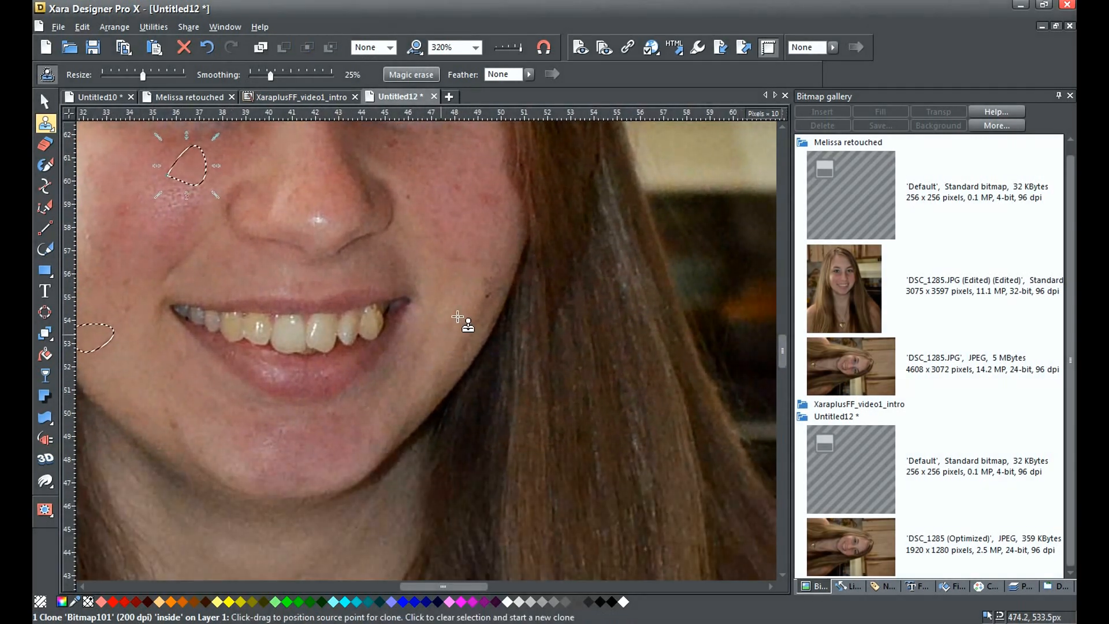
click(503, 276)
mouse_move(503, 276)
mouse_down()
mouse_move(482, 282)
mouse_move(480, 300)
mouse_move(497, 304)
mouse_move(503, 281)
mouse_up()
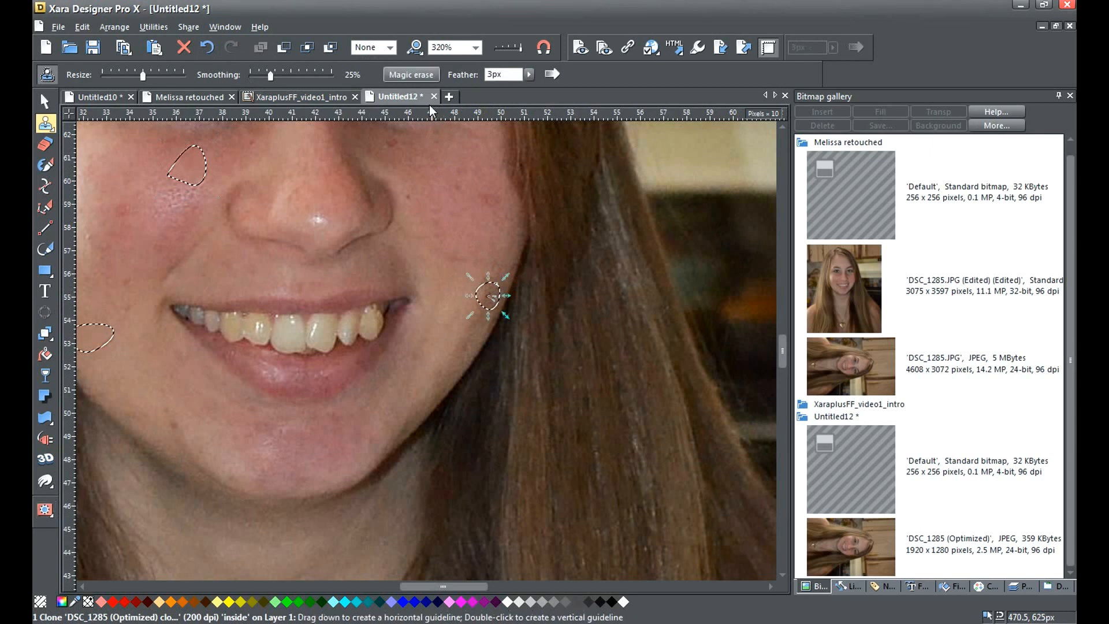
click(407, 75)
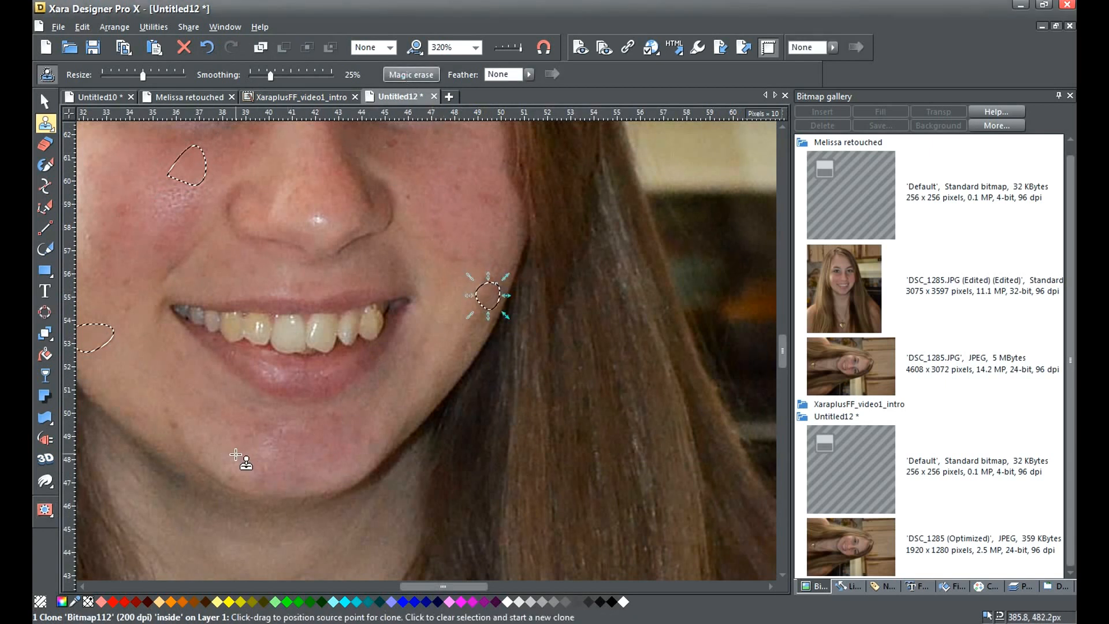
Outline the small blemish on the chin below the left corner of the mouth and magic-erase it.
click(238, 454)
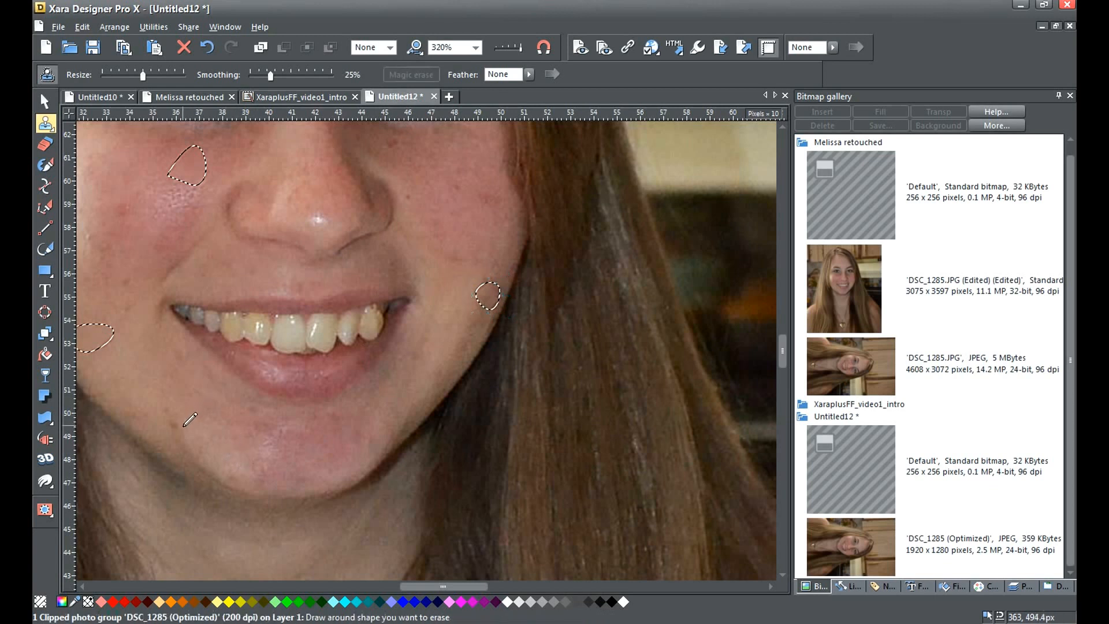
mouse_move(187, 419)
mouse_down()
mouse_move(180, 401)
mouse_move(163, 411)
mouse_move(164, 428)
mouse_move(178, 421)
mouse_up()
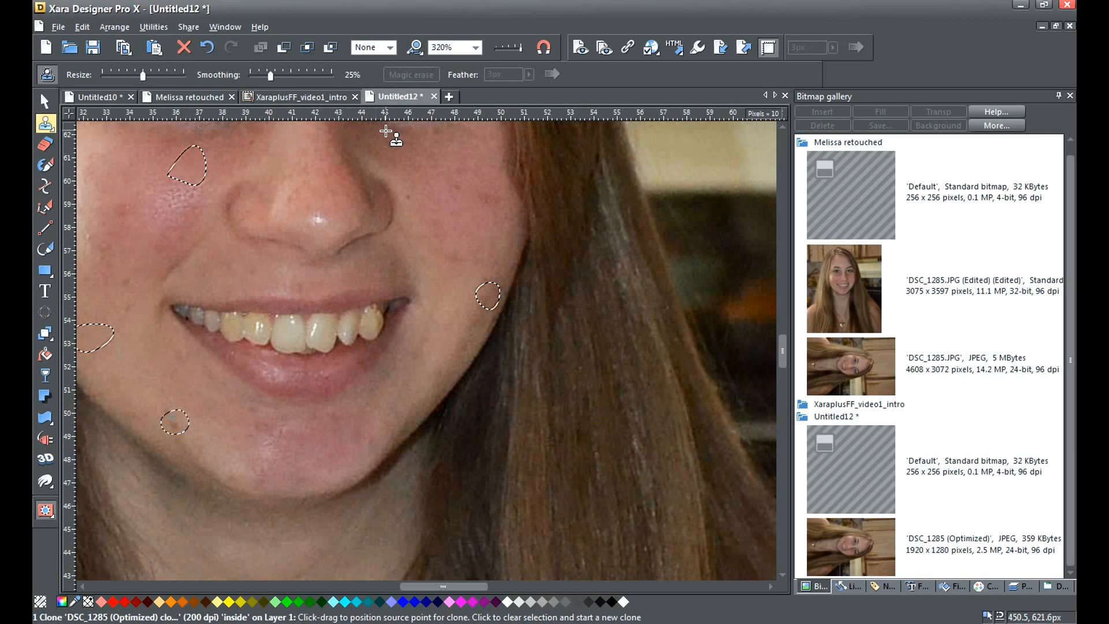
click(411, 76)
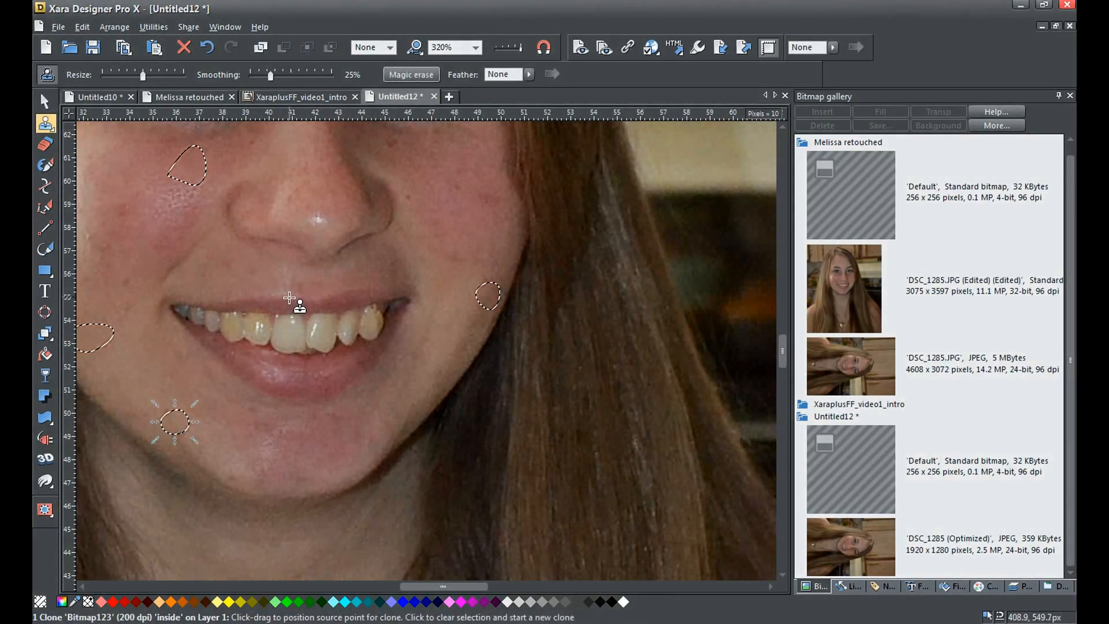
Outline the uneven front tooth with the Clone tool, cover it with a clone of the adjacent front tooth, and return to the Selector.
scroll(289, 298, down, 5)
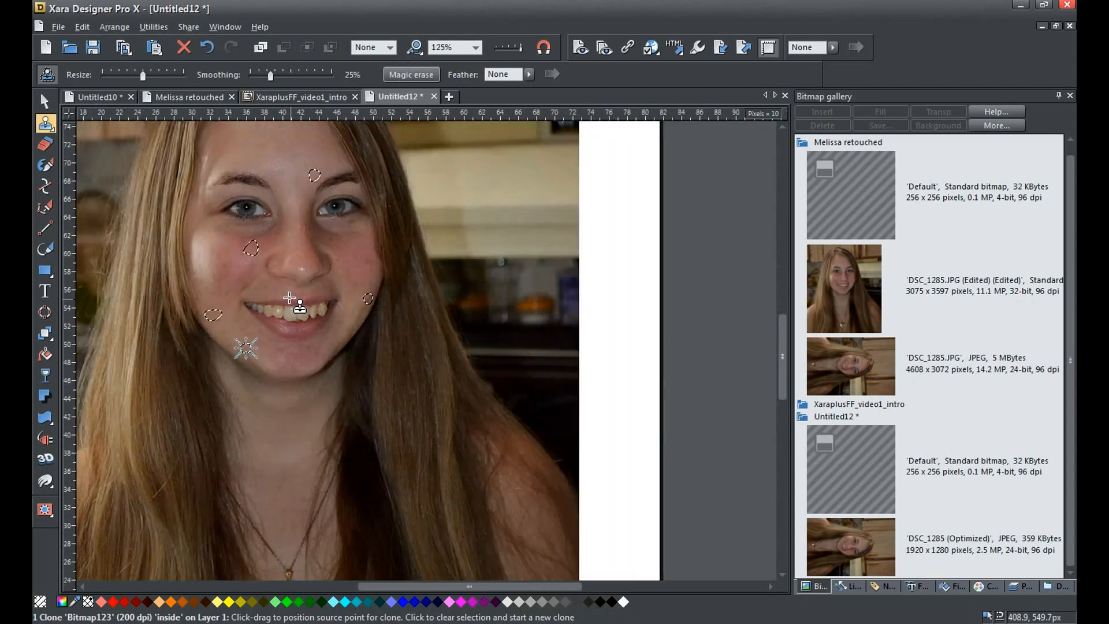
scroll(289, 298, up, 3)
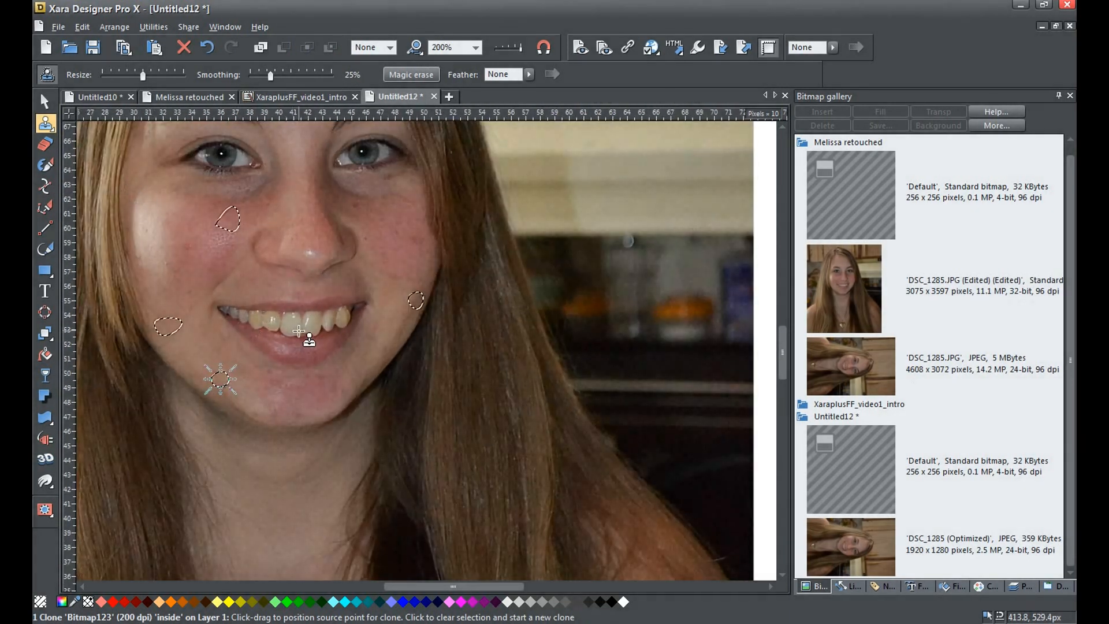
scroll(298, 330, up, 2)
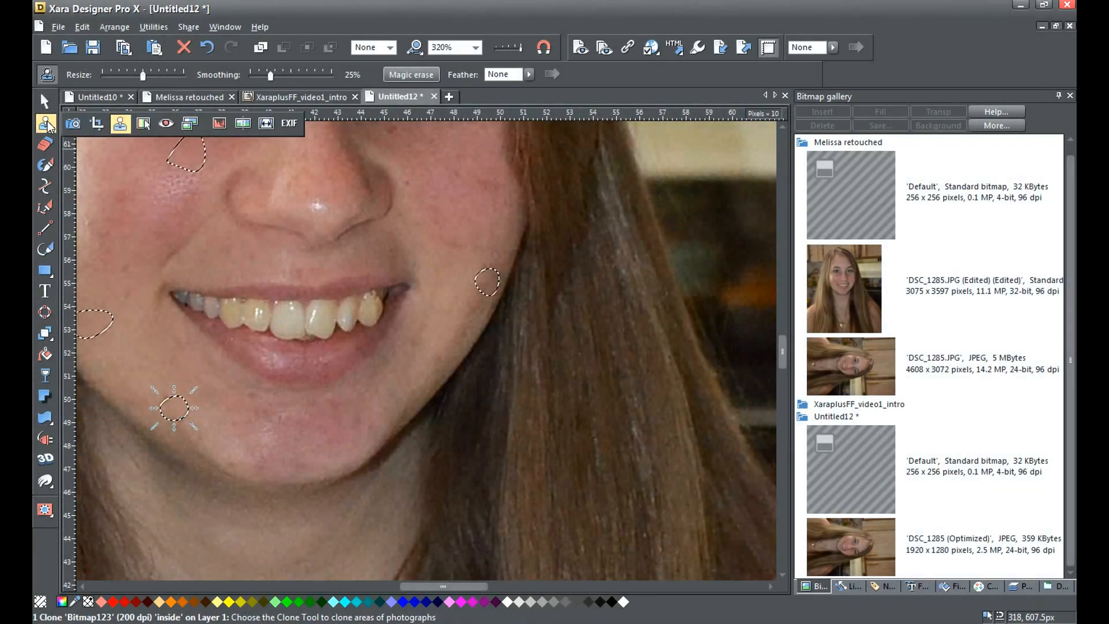
click(221, 331)
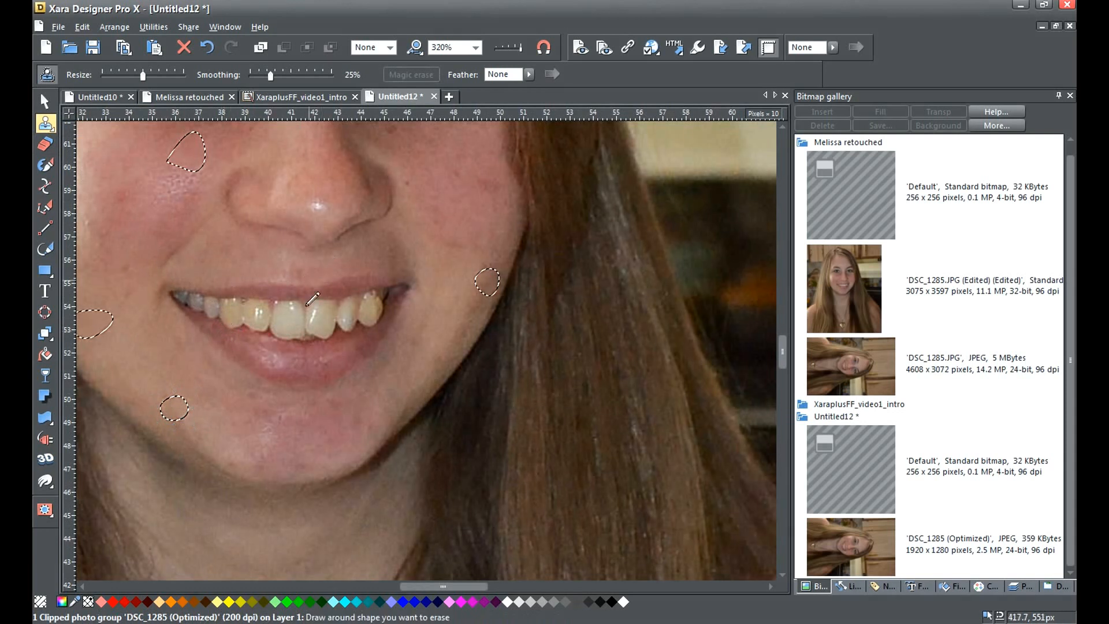
scroll(329, 319, up, 3)
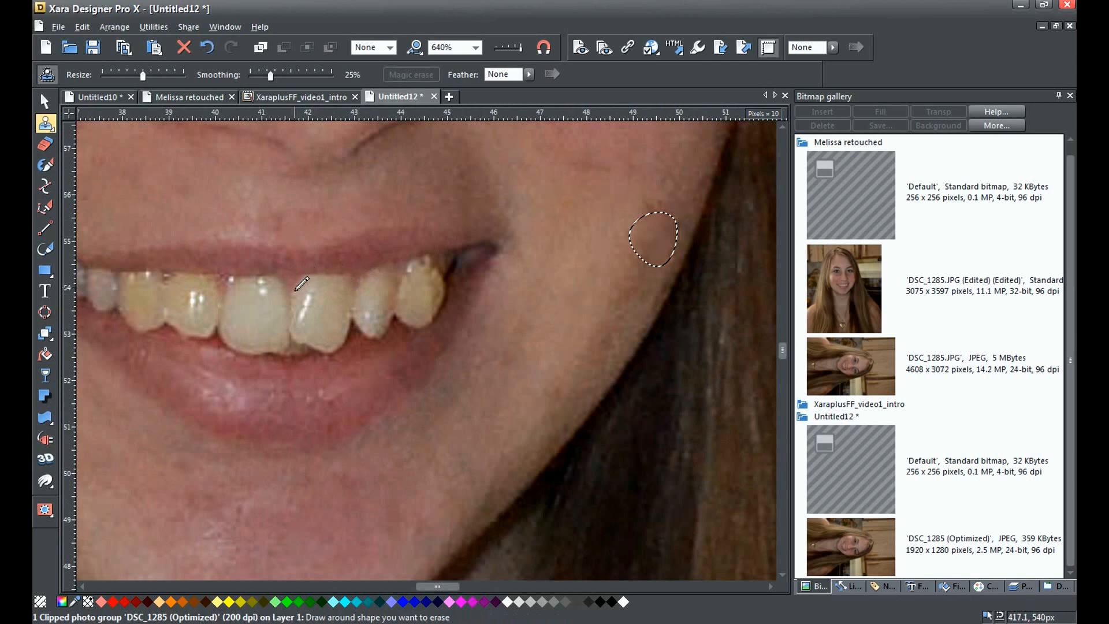
mouse_move(287, 277)
mouse_down()
mouse_move(354, 271)
mouse_move(359, 348)
mouse_move(291, 354)
mouse_move(289, 281)
mouse_up()
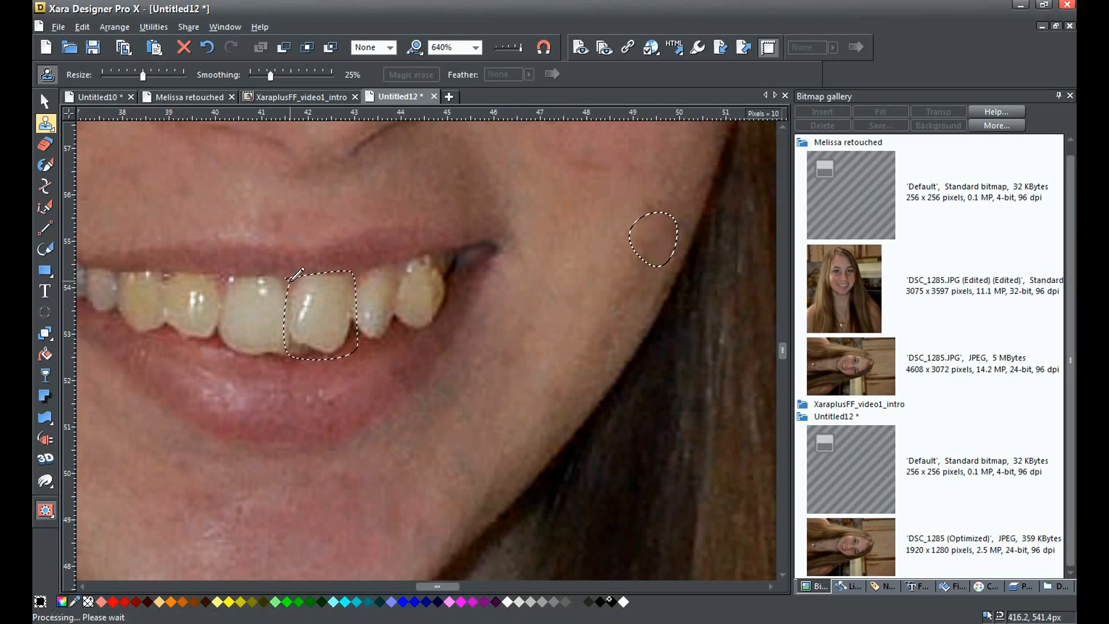
mouse_move(246, 313)
mouse_down()
mouse_move(256, 309)
mouse_move(208, 301)
mouse_move(300, 315)
mouse_move(252, 312)
mouse_up()
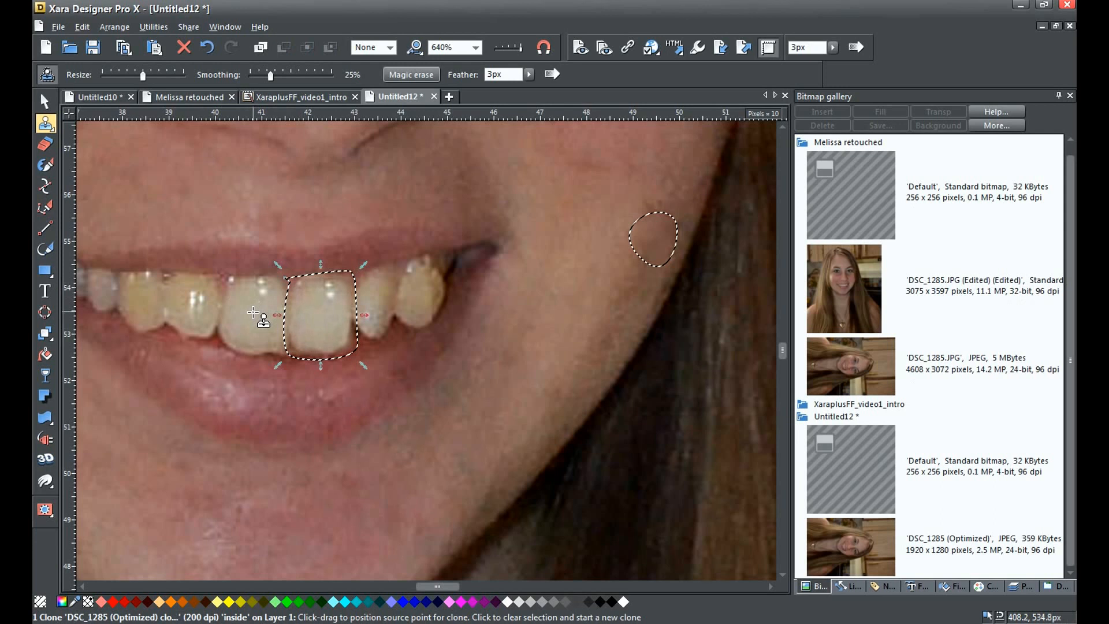
drag(252, 313, 252, 312)
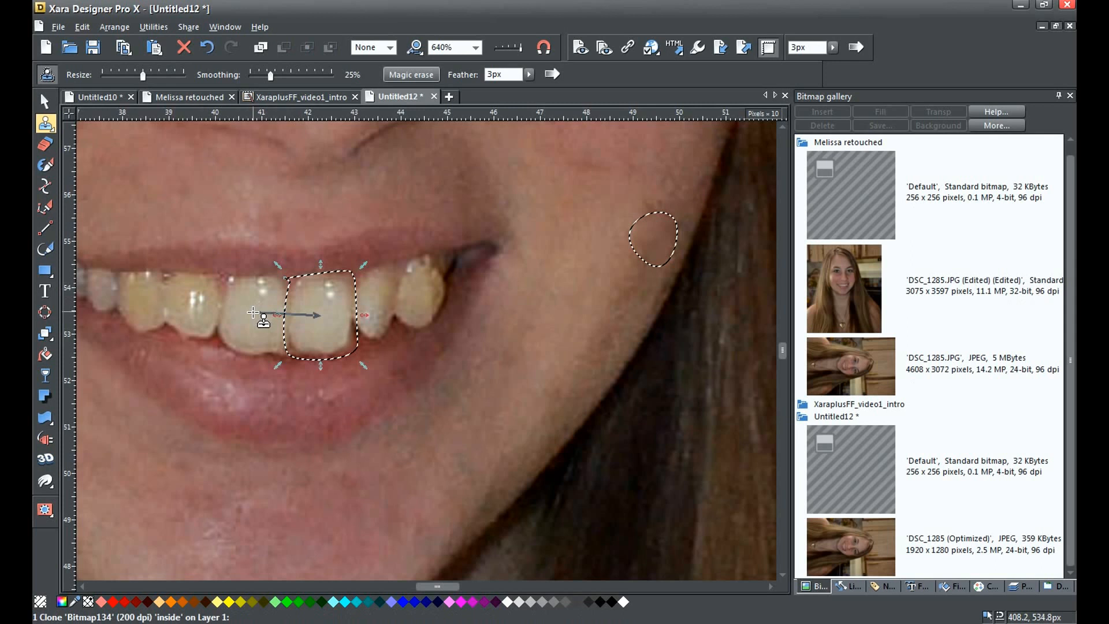
click(44, 102)
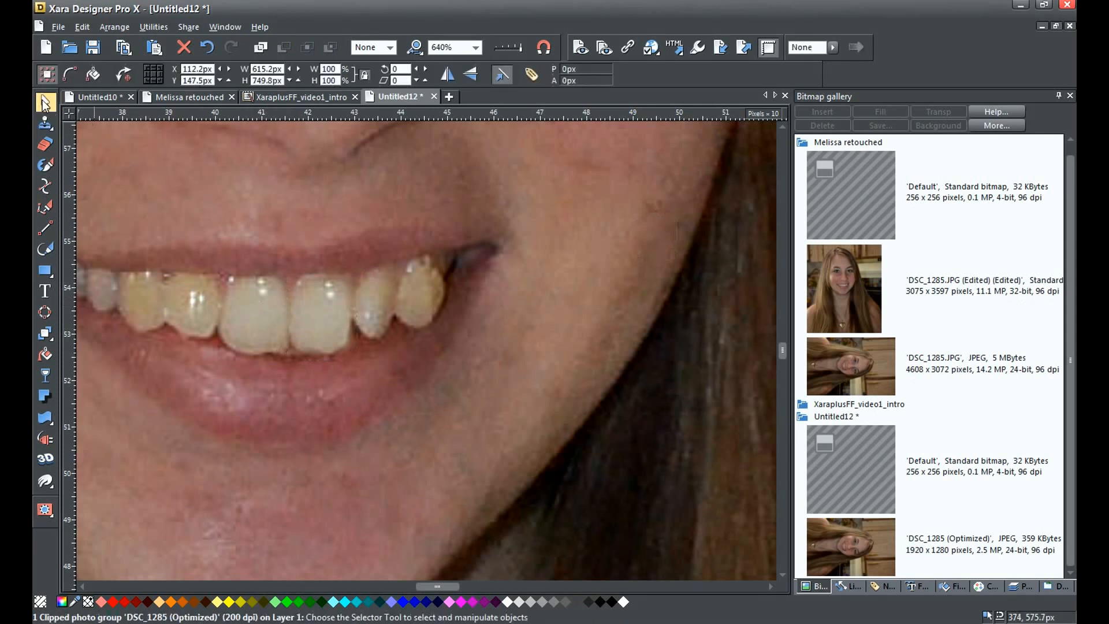
Select the cloned tooth patch inside the photo group, rotate it slightly to align with the neighbouring front tooth, and deselect it.
ctrl+click(321, 315)
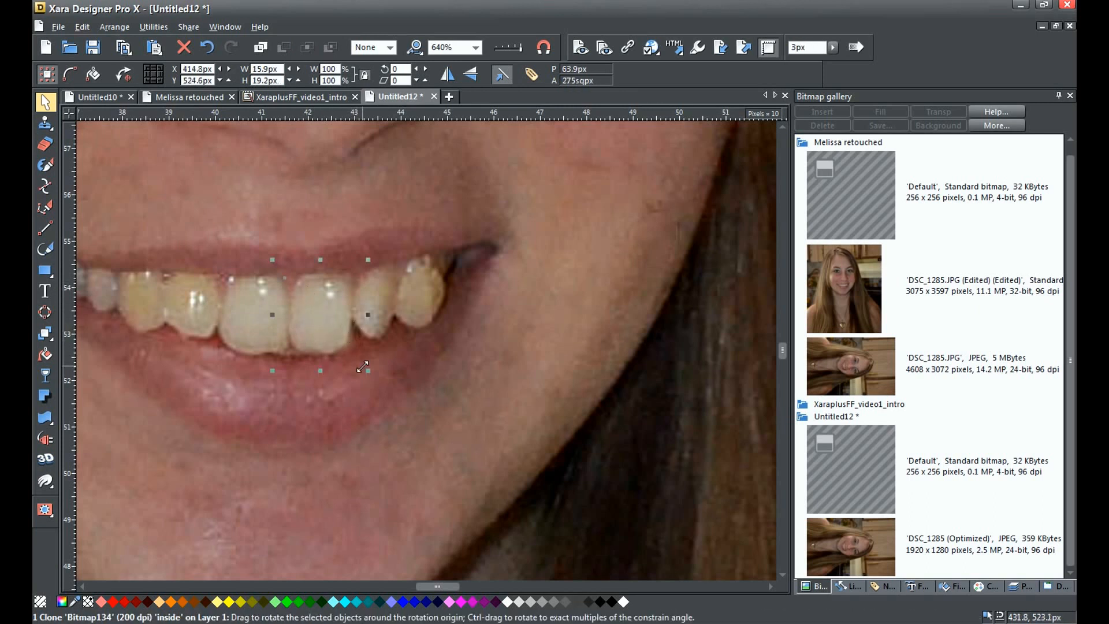
drag(362, 366, 364, 349)
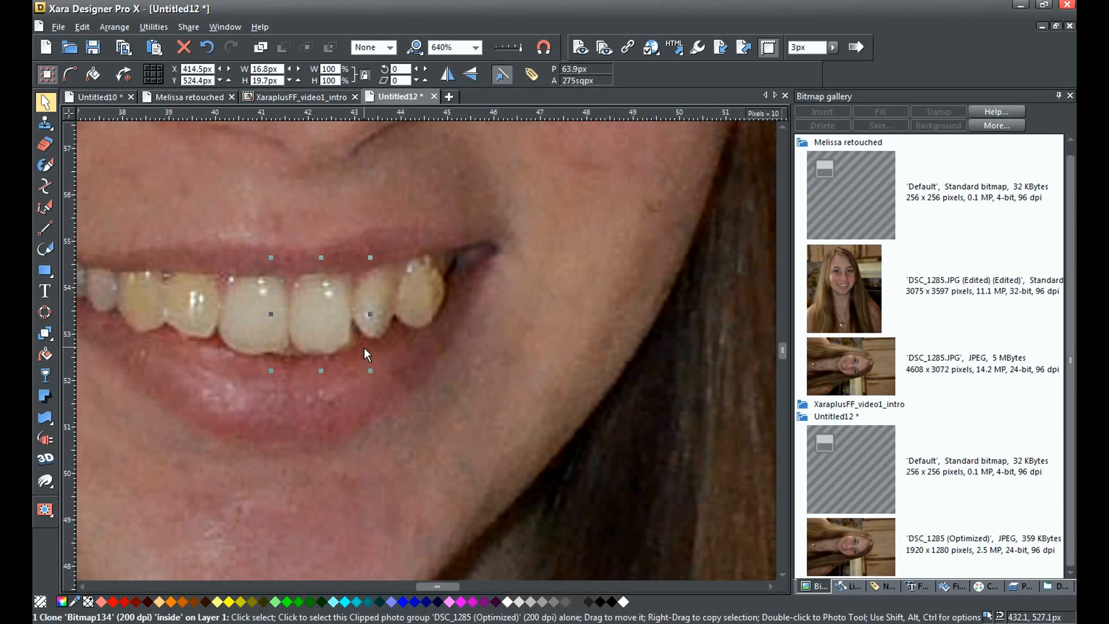
scroll(341, 337, down, 2)
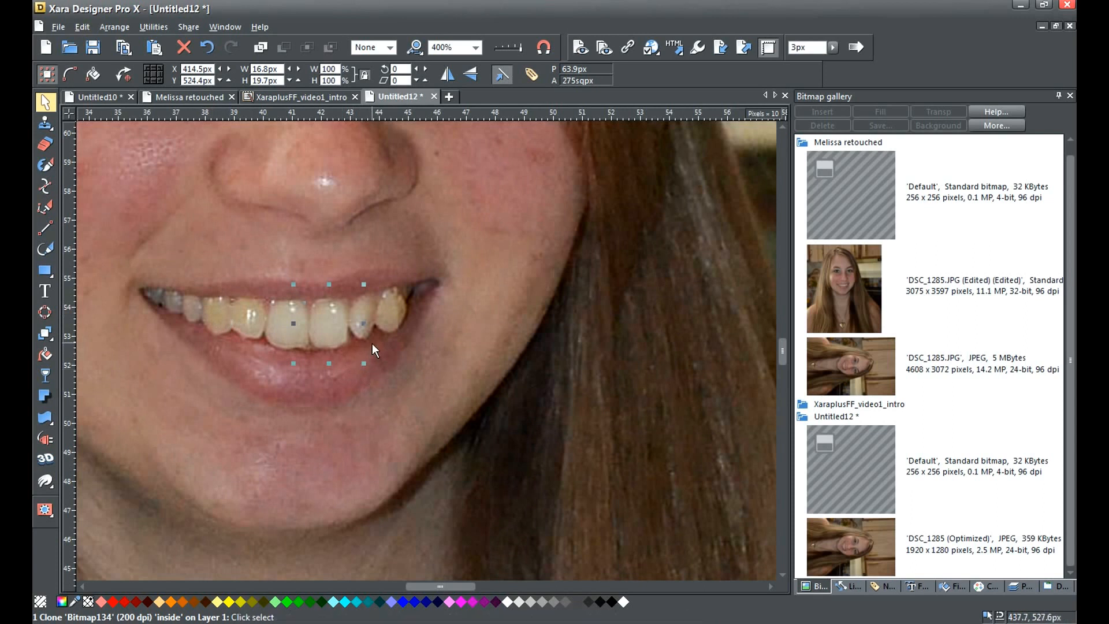
scroll(379, 340, down, 3)
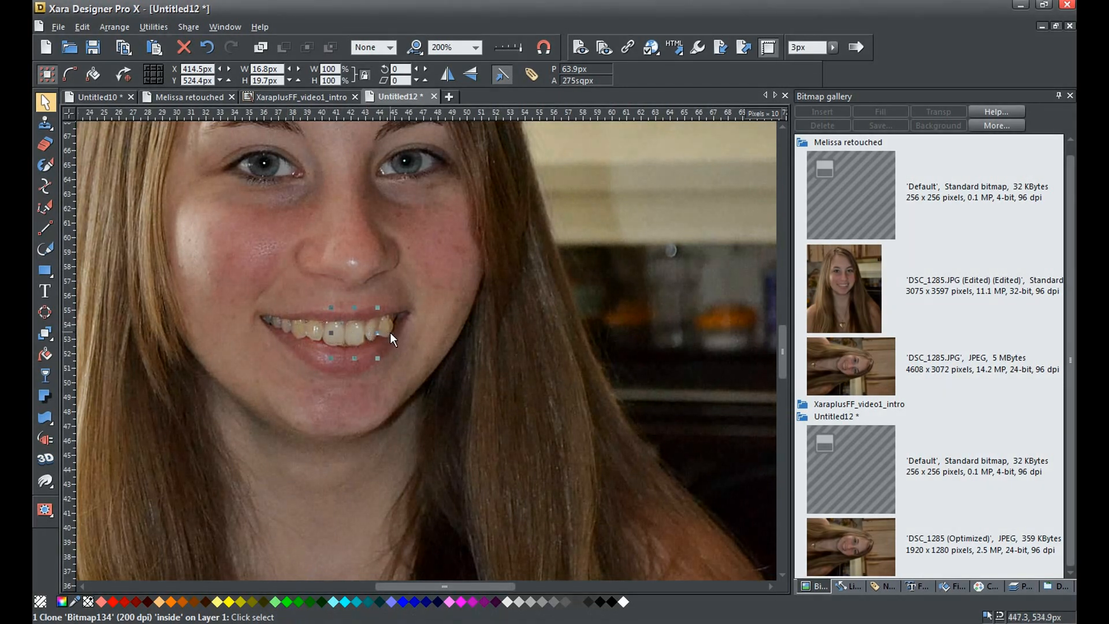
scroll(398, 335, down, 2)
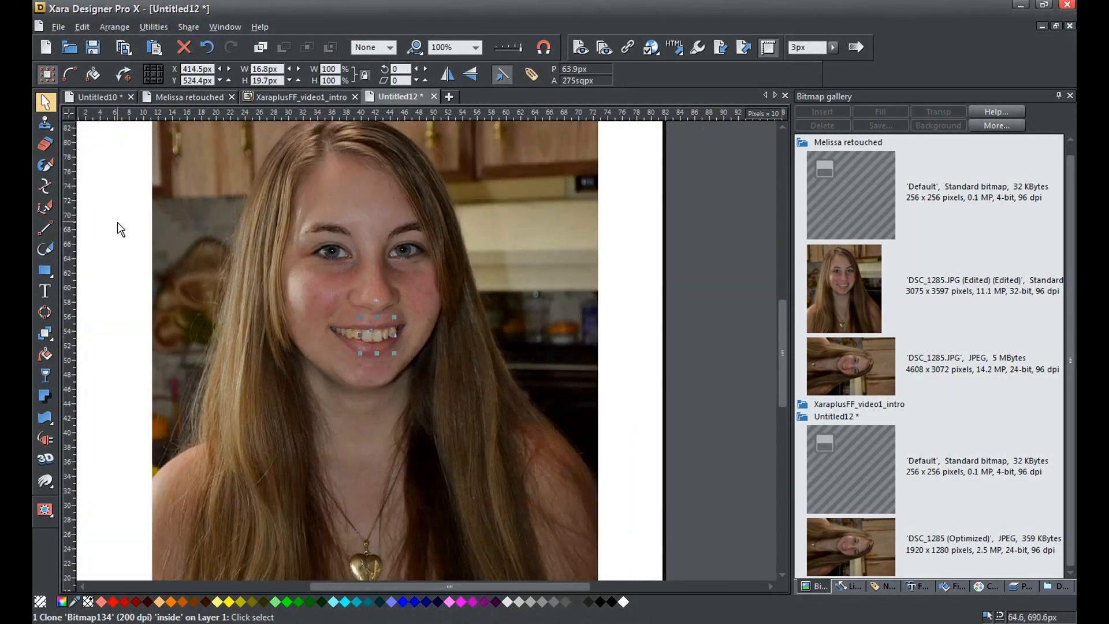
click(116, 222)
Turn on mask mode over the face and choose the Shape Painter with the fourth nib size.
scroll(403, 365, up, 2)
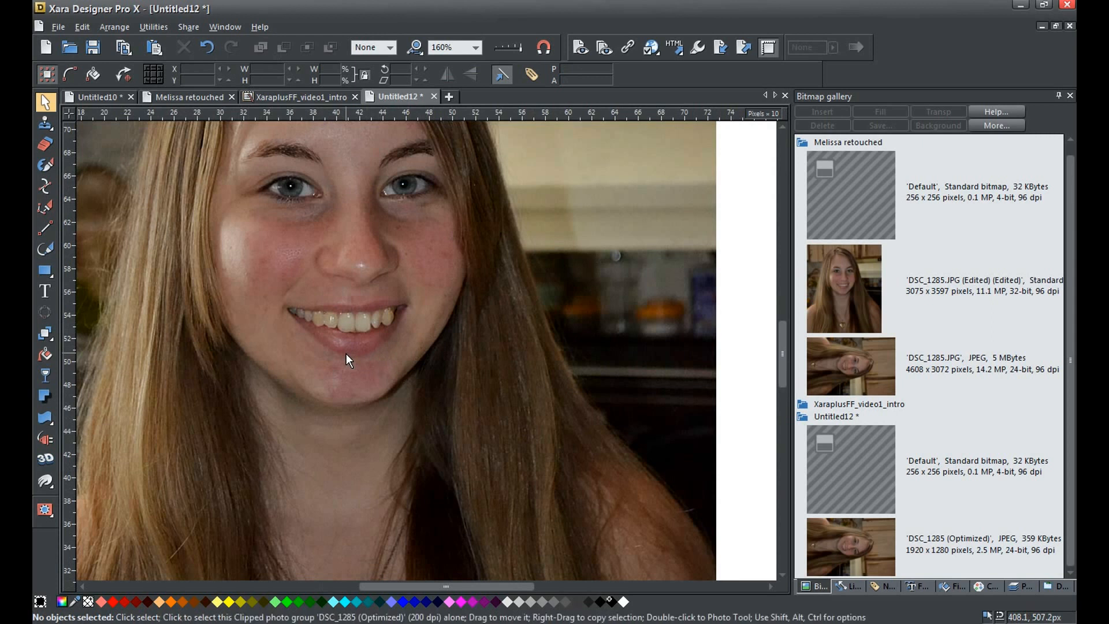
scroll(345, 353, up, 1)
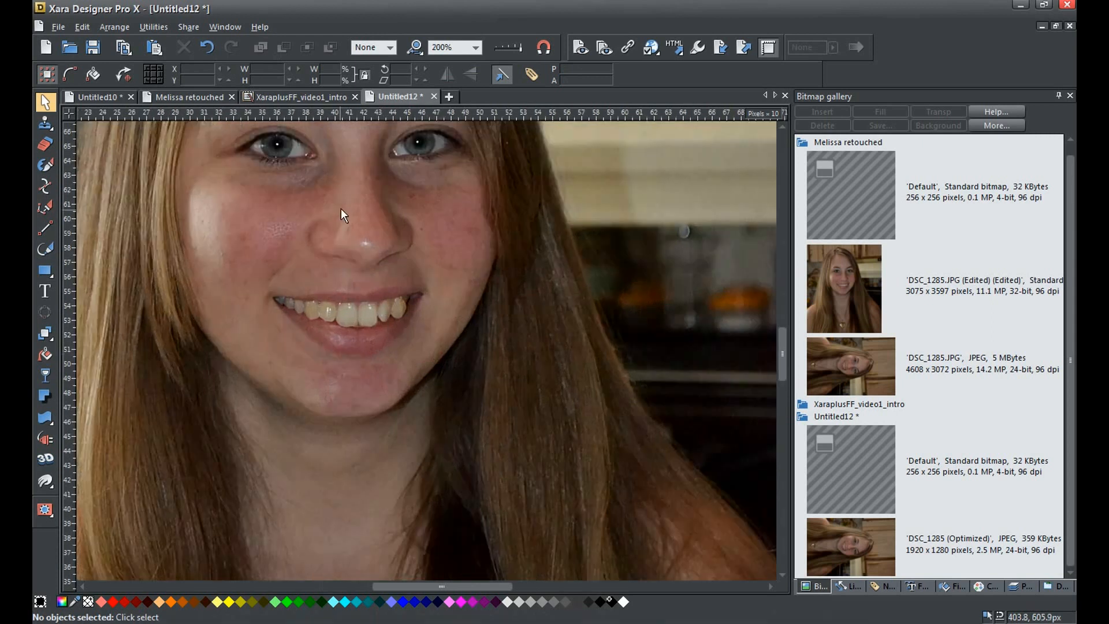
scroll(420, 223, down, 1)
drag(438, 223, 477, 309)
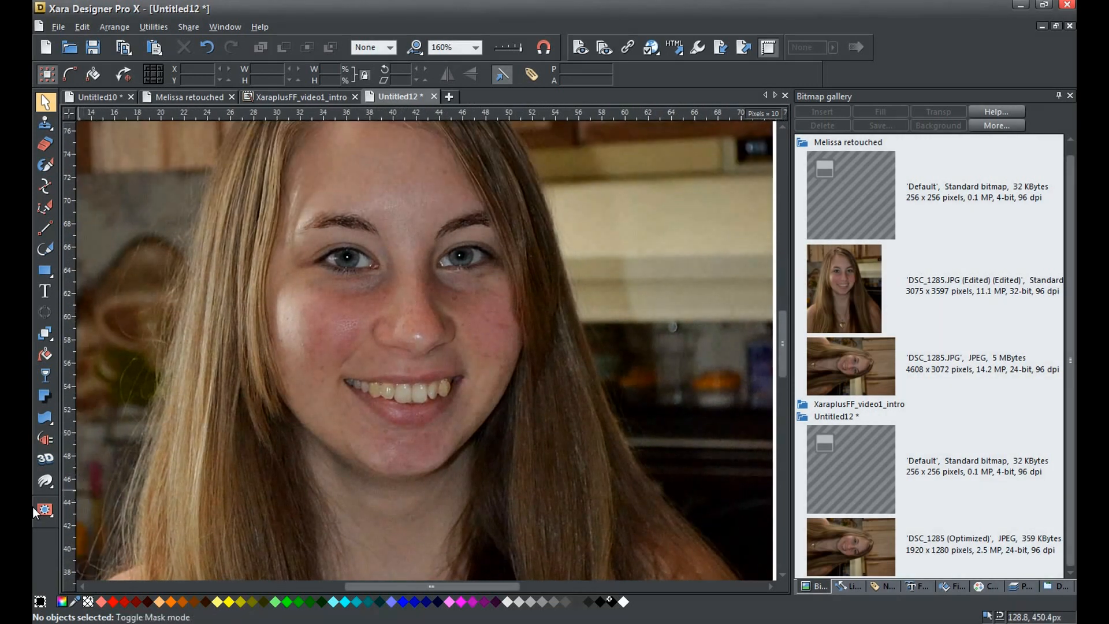
mouse_move(44, 512)
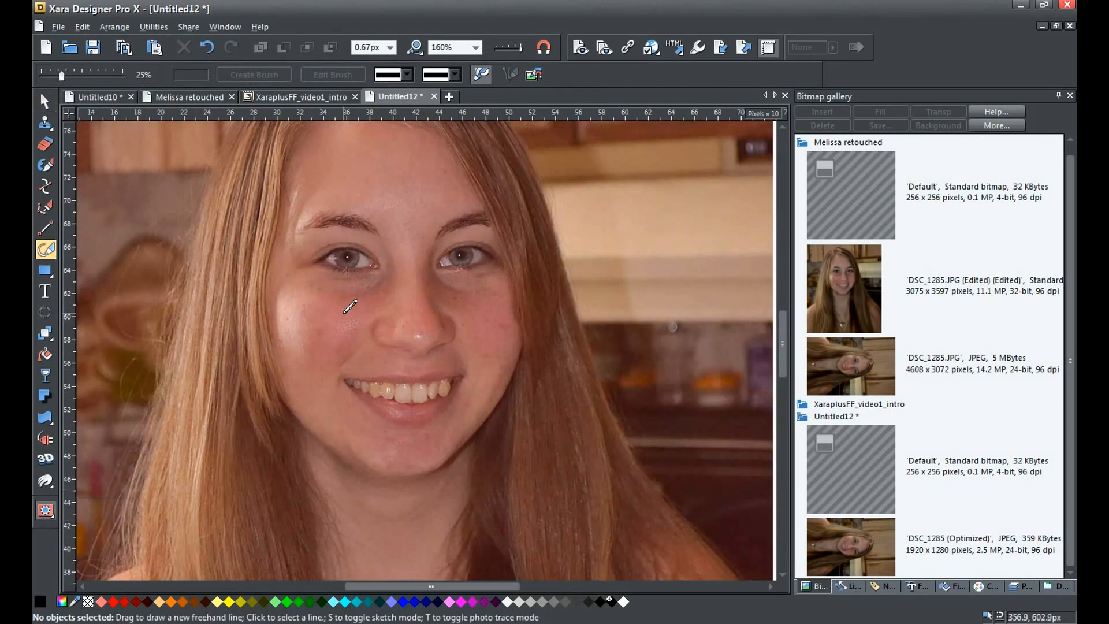
scroll(358, 300, up, 2)
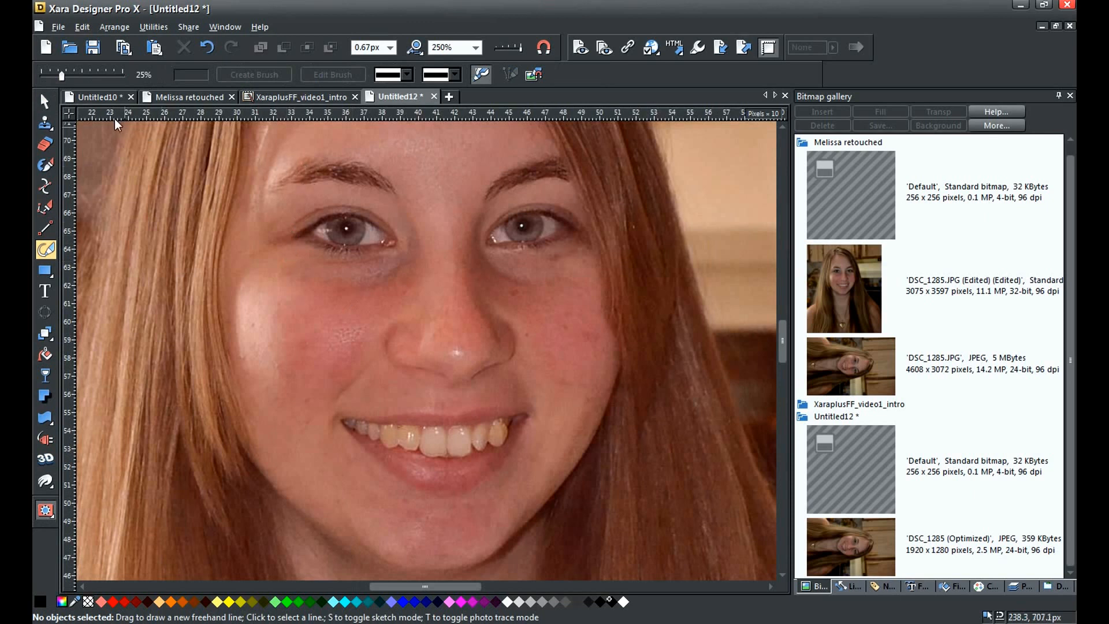
click(48, 164)
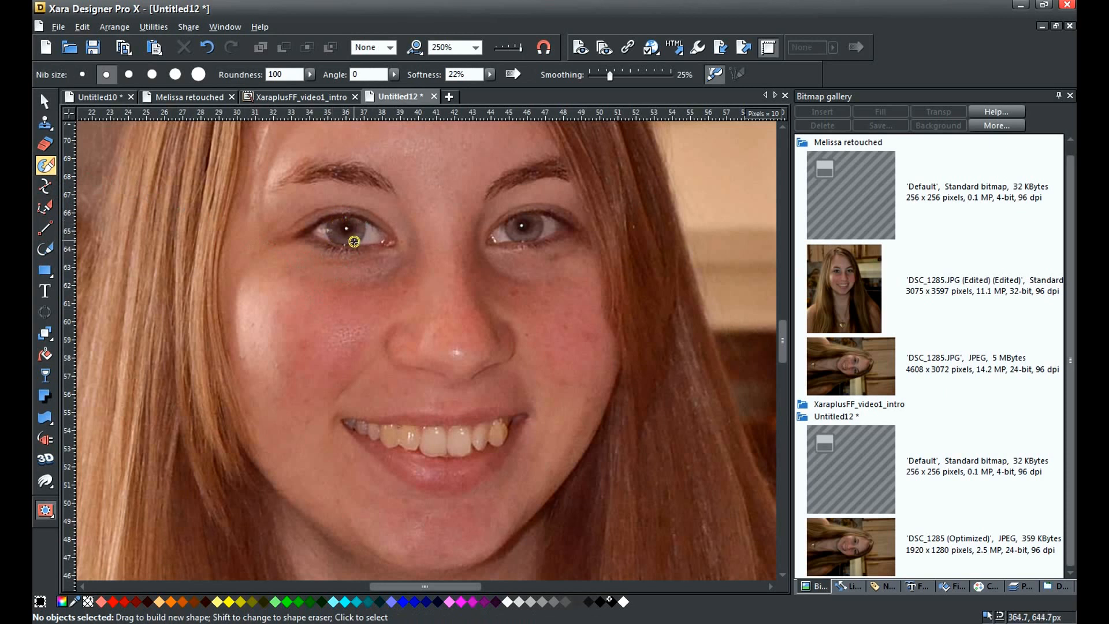
click(153, 75)
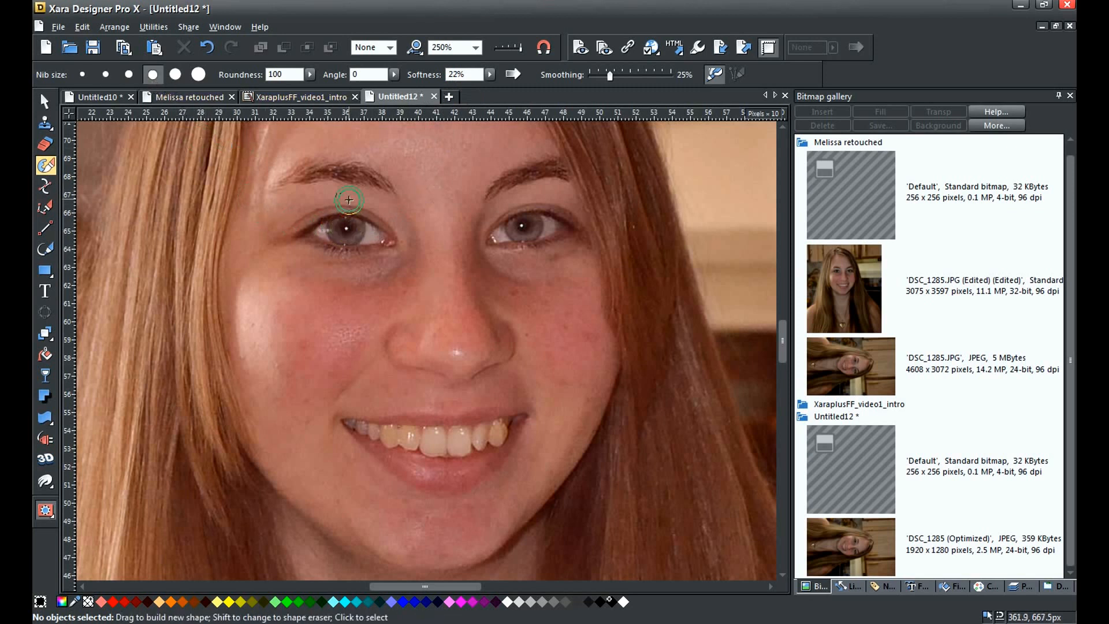
Paint a mask over the iris of the eye on the photo's left.
scroll(423, 219, up, 2)
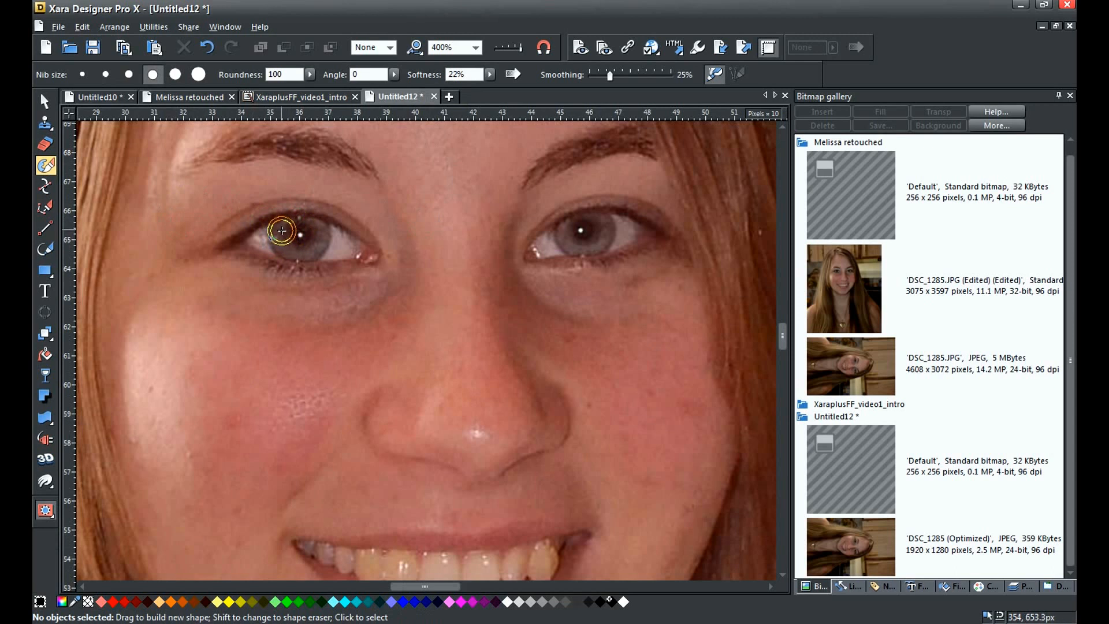
mouse_move(281, 231)
mouse_down()
mouse_move(291, 258)
mouse_move(321, 237)
mouse_move(296, 233)
mouse_up()
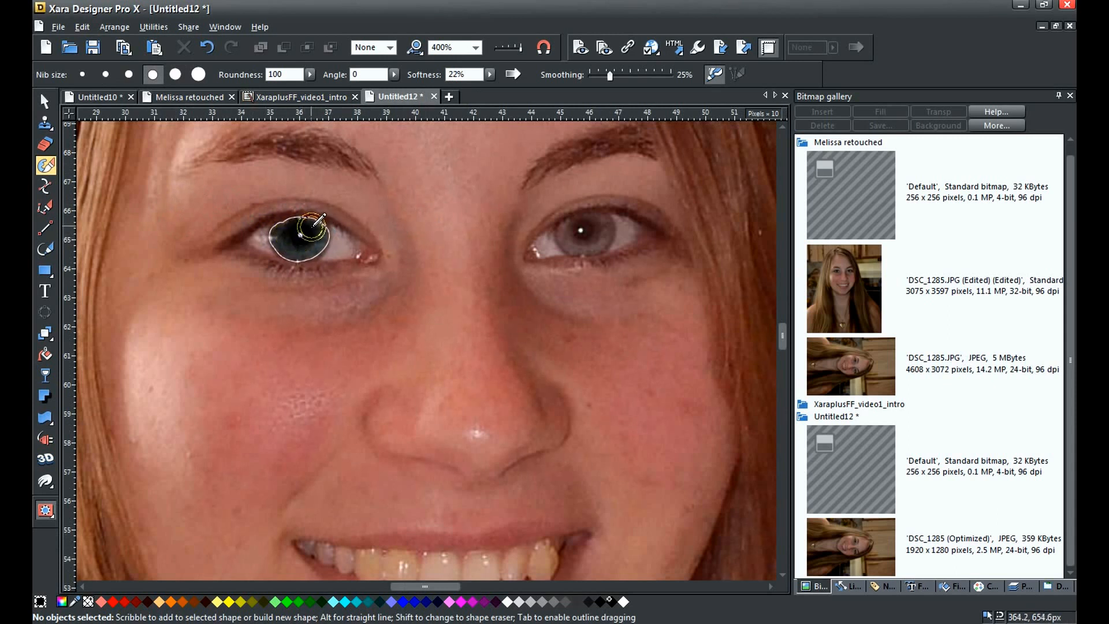
click(284, 222)
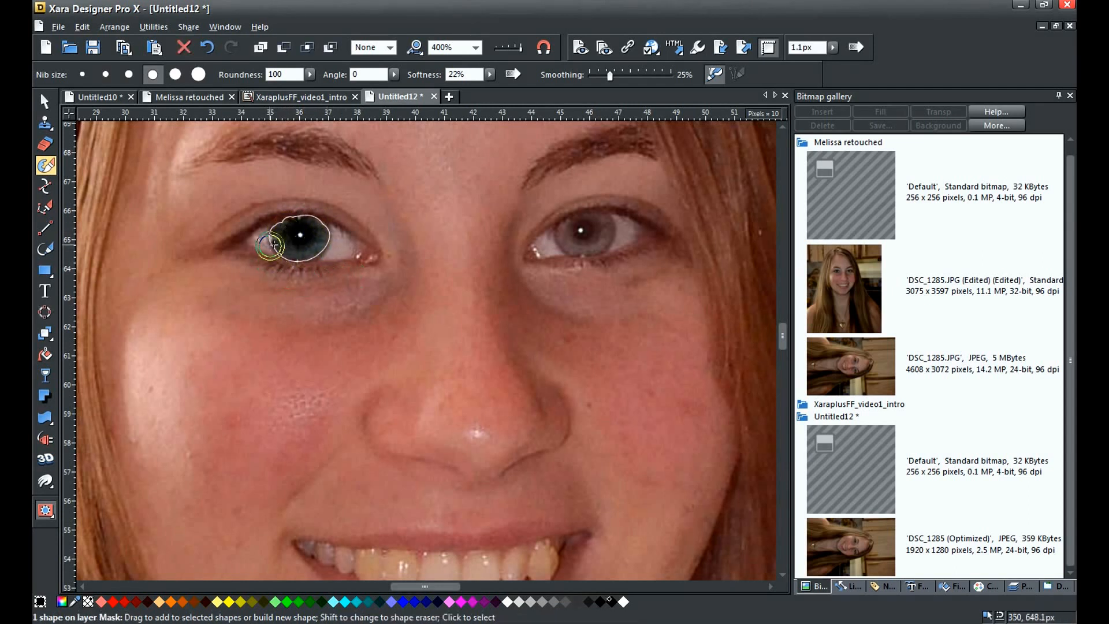
Paint a mask over the iris on the photo's right, trim its edges with the shape eraser, and extend the other iris mask's lower edge.
mouse_move(567, 233)
mouse_down()
mouse_move(576, 250)
mouse_move(604, 230)
mouse_move(572, 235)
mouse_move(582, 230)
mouse_up()
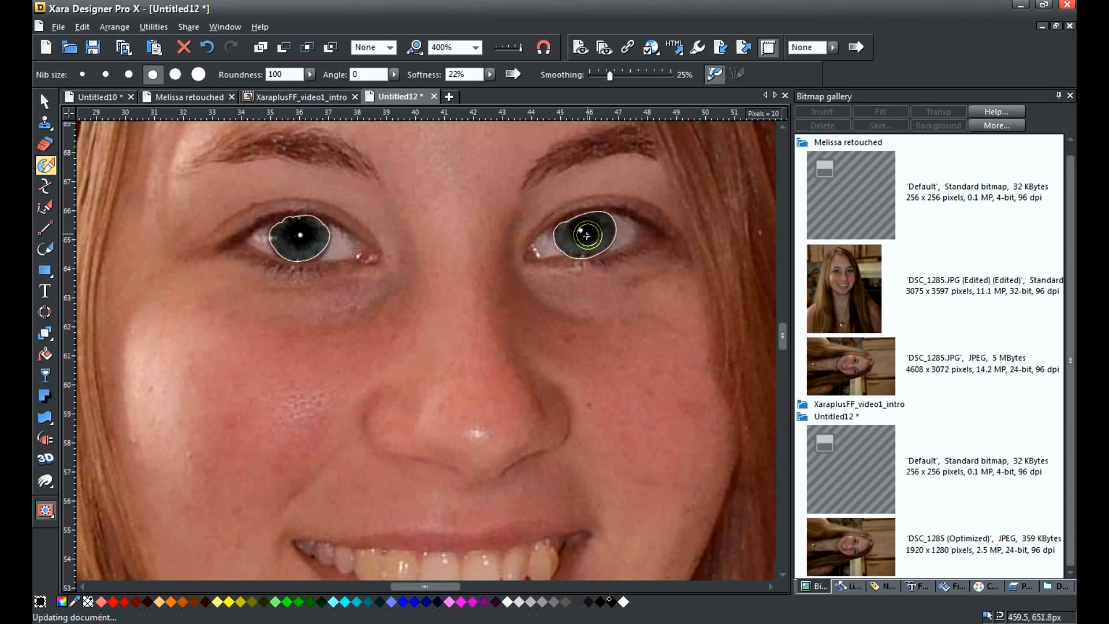
mouse_move(570, 241)
mouse_down()
mouse_move(583, 237)
mouse_move(564, 247)
mouse_move(594, 234)
mouse_move(569, 237)
mouse_move(582, 234)
mouse_up()
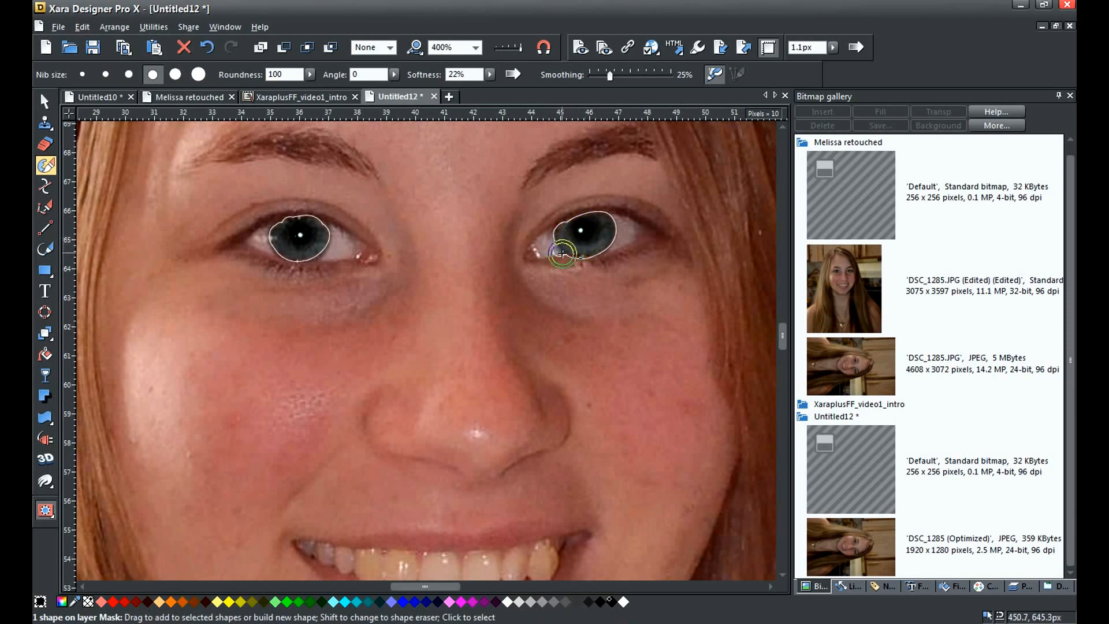
key(shift)
mouse_move(559, 253)
mouse_down()
mouse_move(563, 231)
mouse_move(575, 253)
mouse_move(601, 256)
mouse_up()
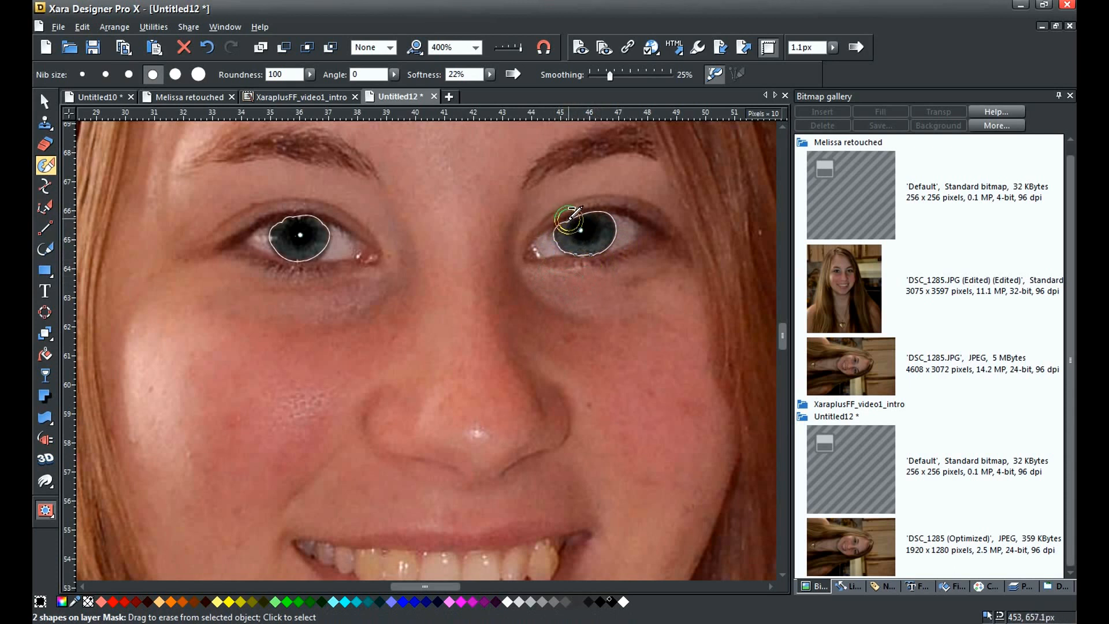
mouse_move(566, 221)
mouse_down()
mouse_move(556, 228)
mouse_move(589, 208)
mouse_move(586, 222)
mouse_up()
key(shift)
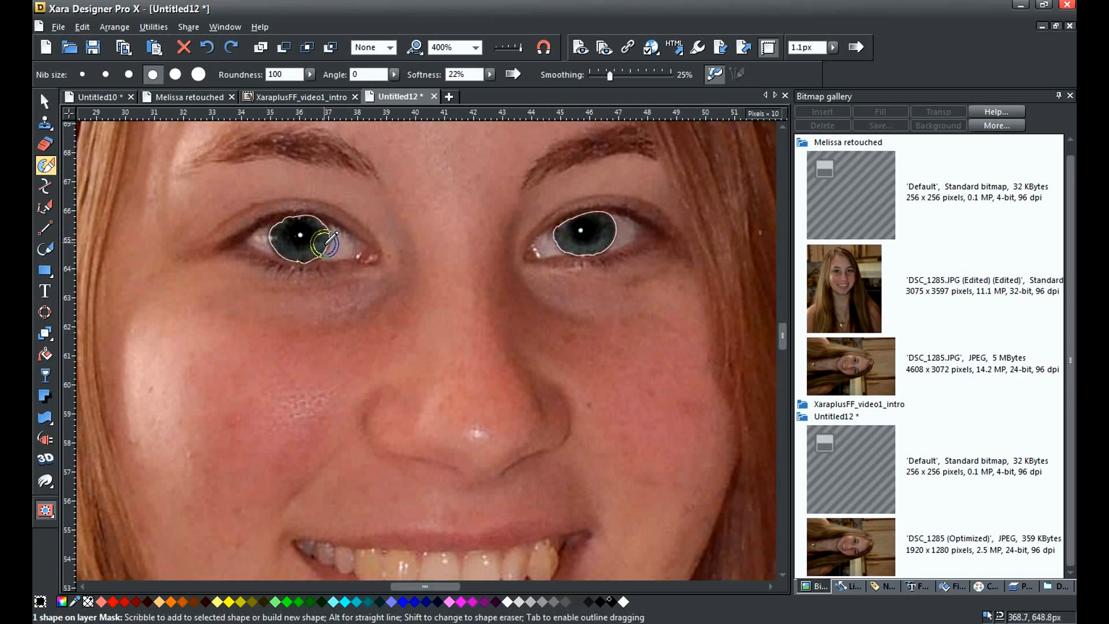
drag(313, 257, 293, 260)
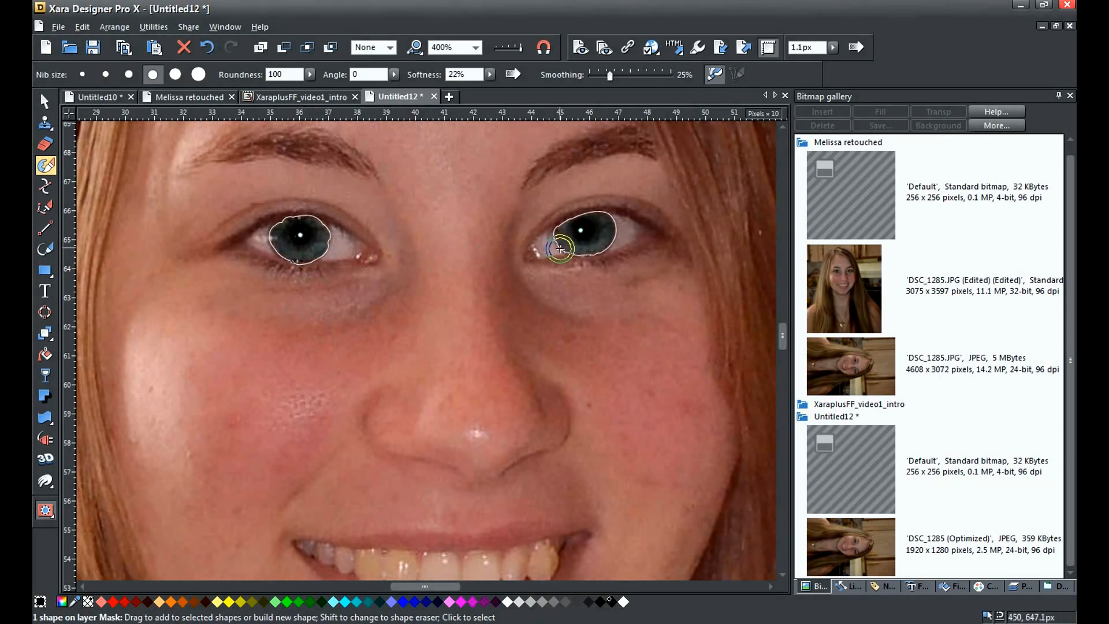
Shift the hue of the masked irises to blue with the Photo tool and set their saturation to 15.
click(45, 123)
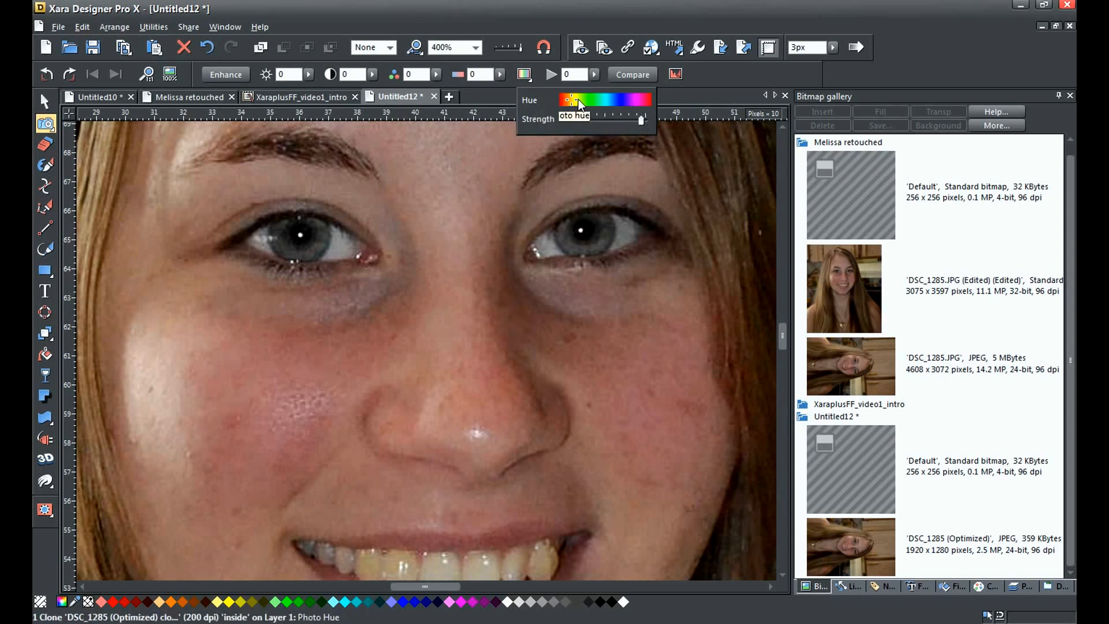
click(619, 98)
click(436, 75)
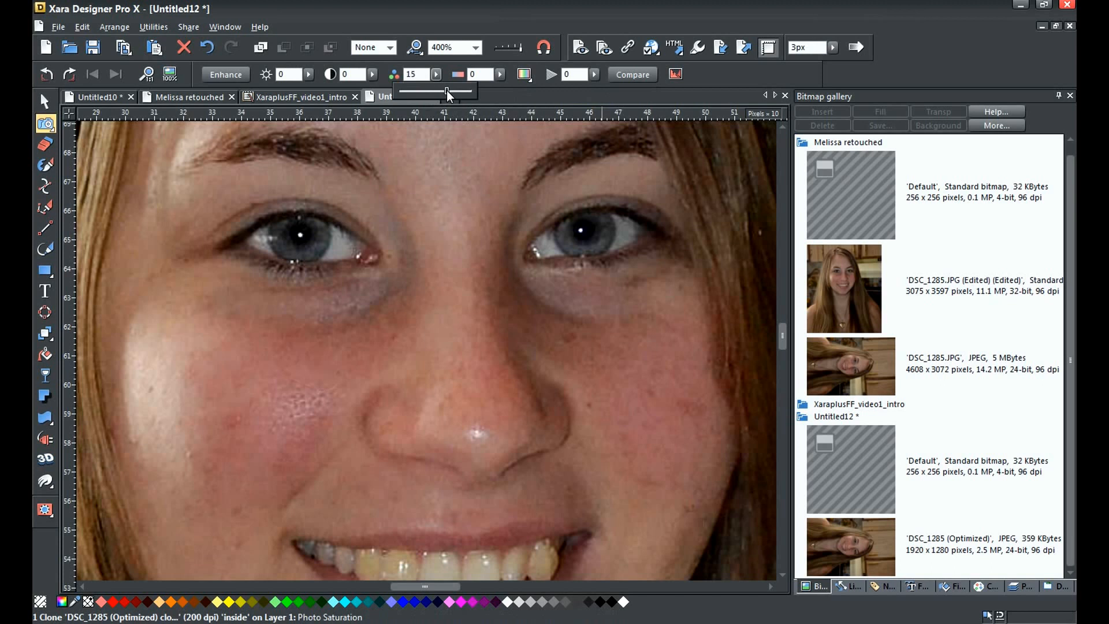
drag(448, 90, 452, 92)
Set the photo temperature of the masked irises to -31 and their sharpness to 14.
click(500, 76)
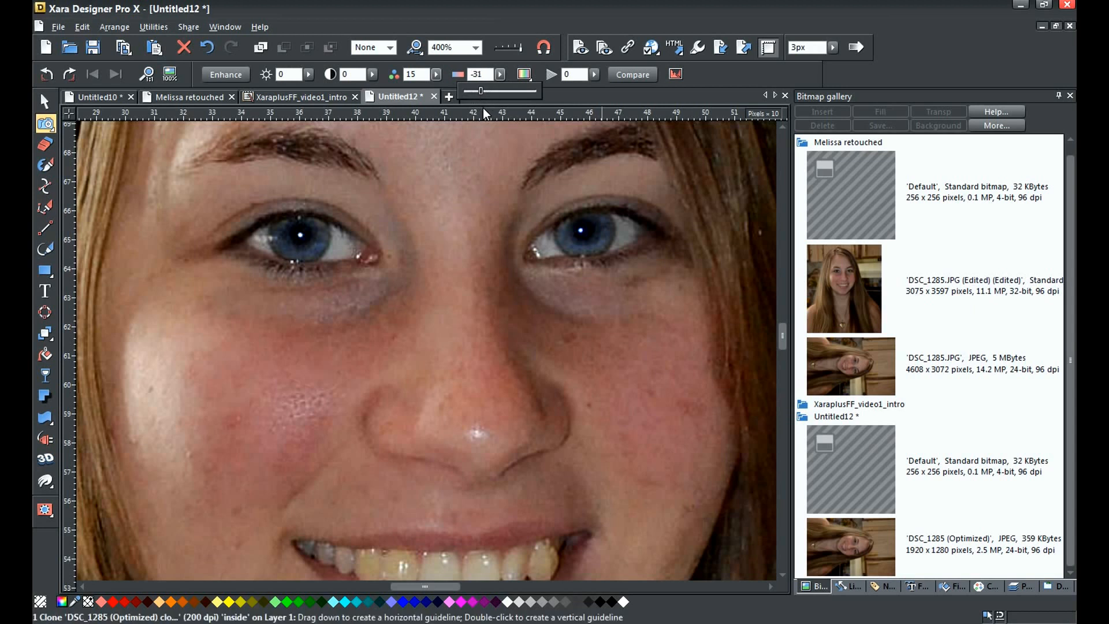
mouse_move(594, 74)
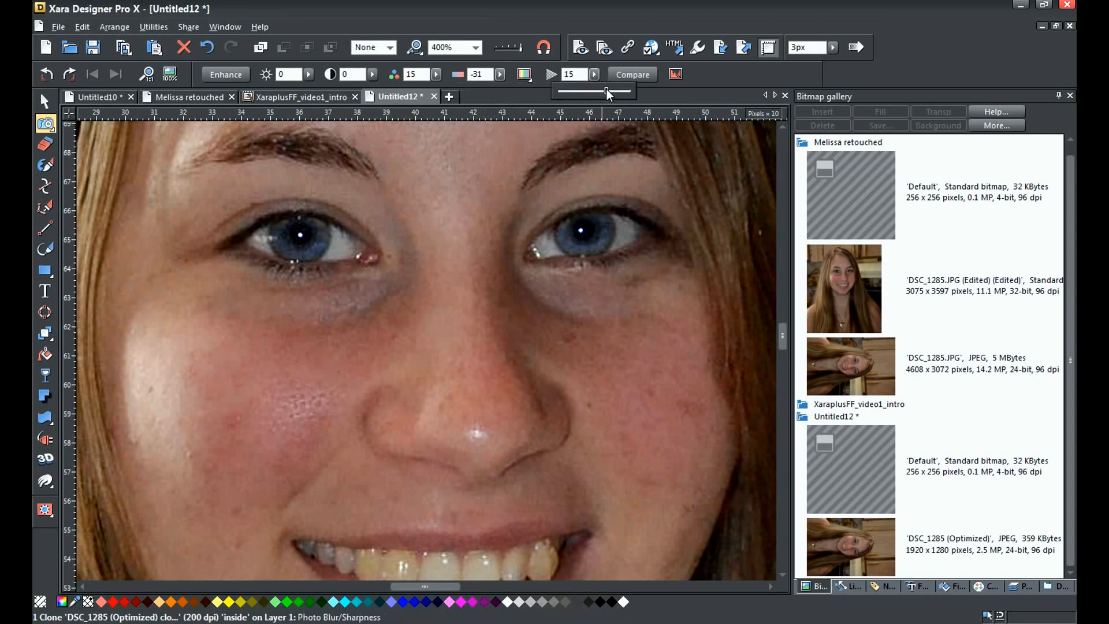
drag(604, 89, 604, 89)
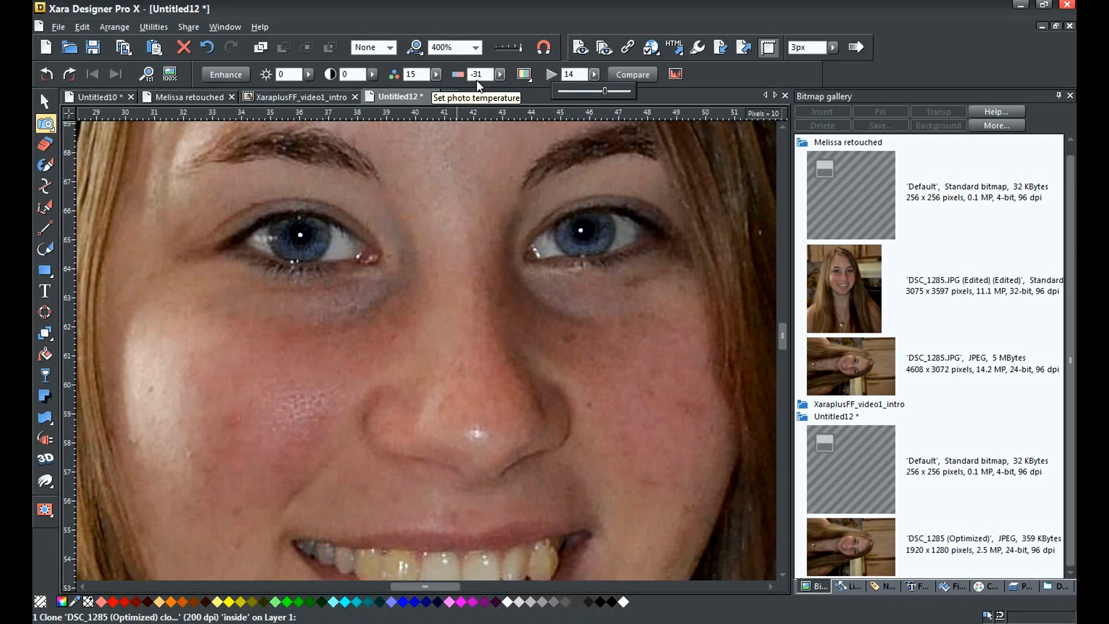
Set the Shape Painter to 5% softness and the 25-pixel round nib for masking the teeth.
scroll(435, 247, down, 2)
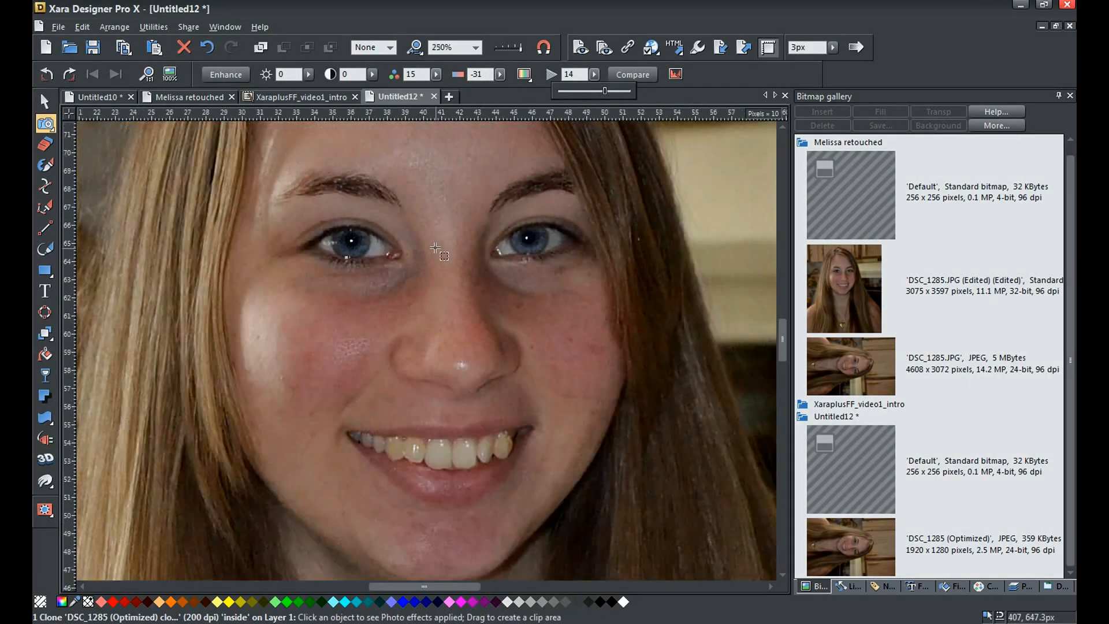
scroll(435, 247, down, 3)
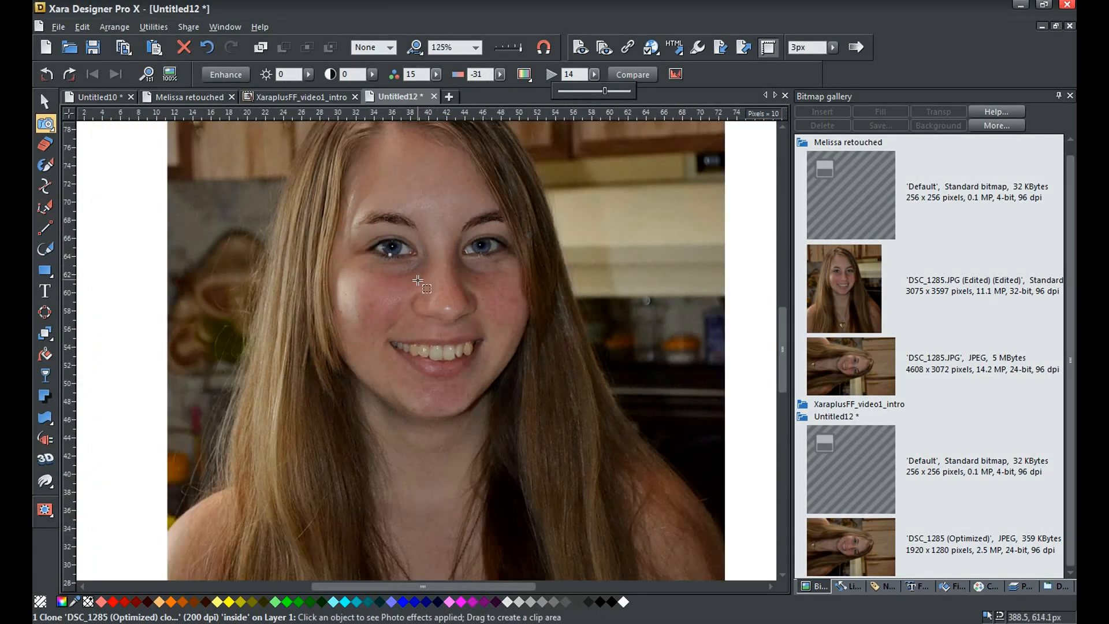
scroll(417, 281, up, 3)
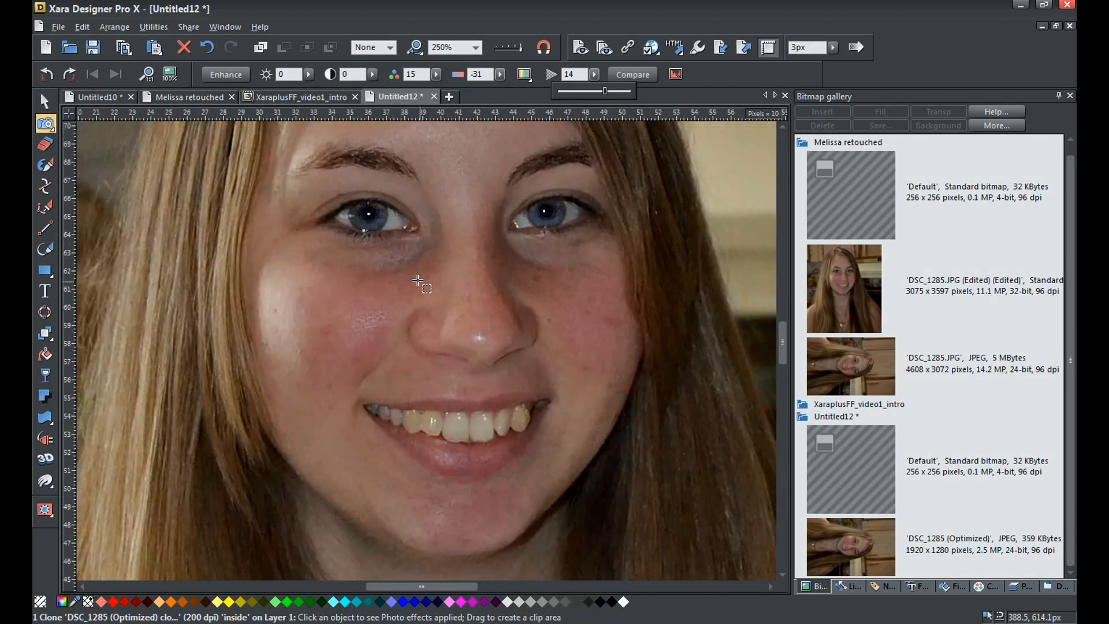
drag(465, 487, 395, 402)
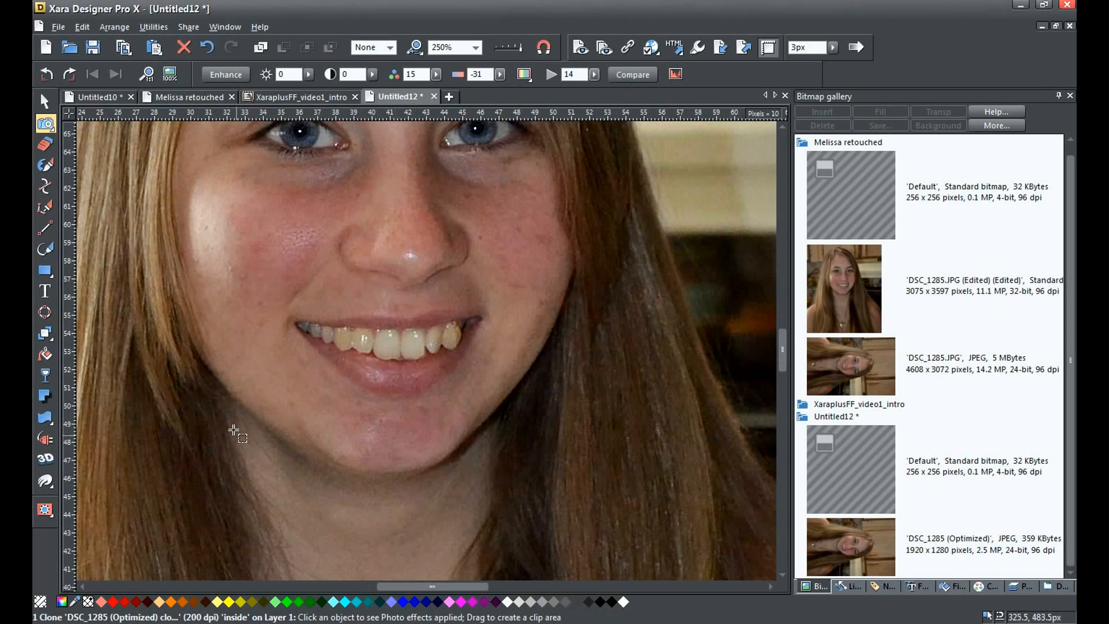
click(46, 168)
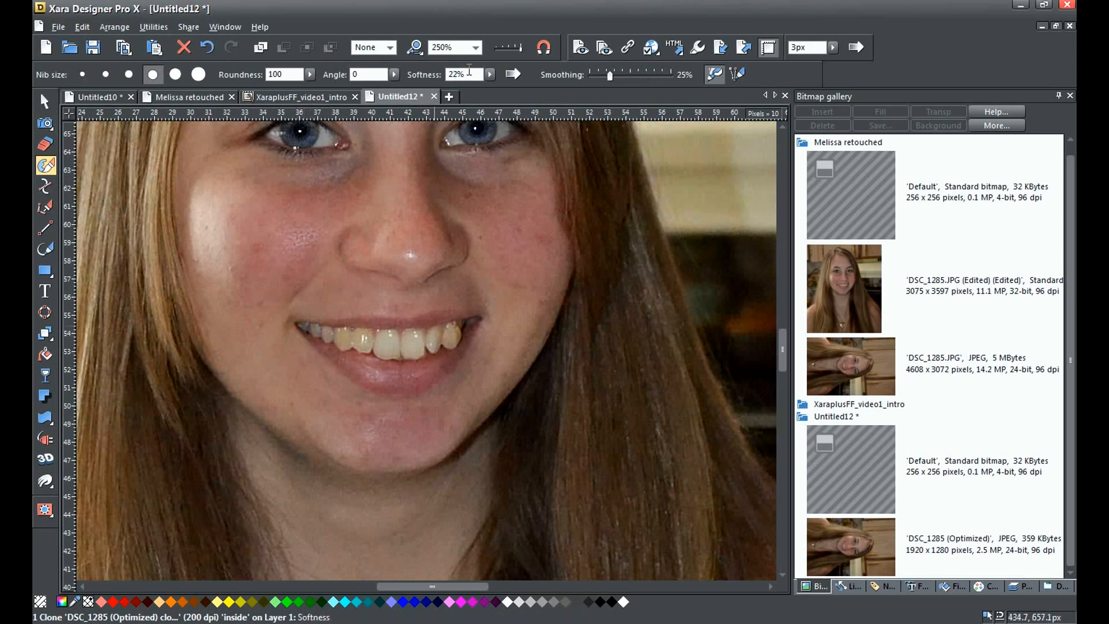
click(487, 74)
drag(491, 91, 479, 91)
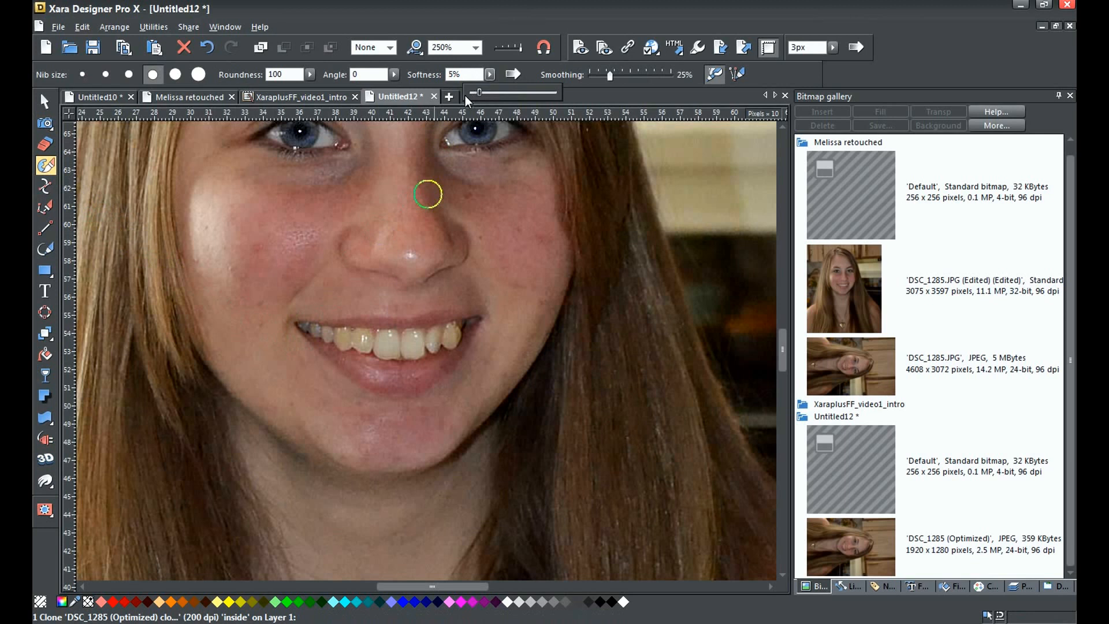
click(128, 75)
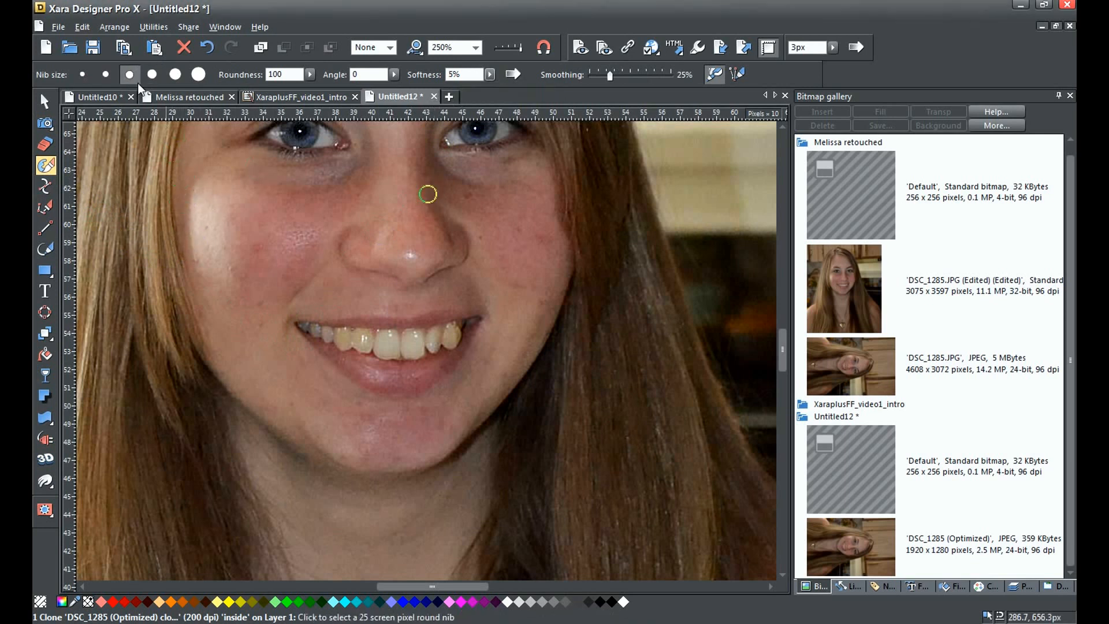
Deselect the photo, turn on mask mode, and paint a mask along the whole visible row of upper teeth.
scroll(358, 338, up, 2)
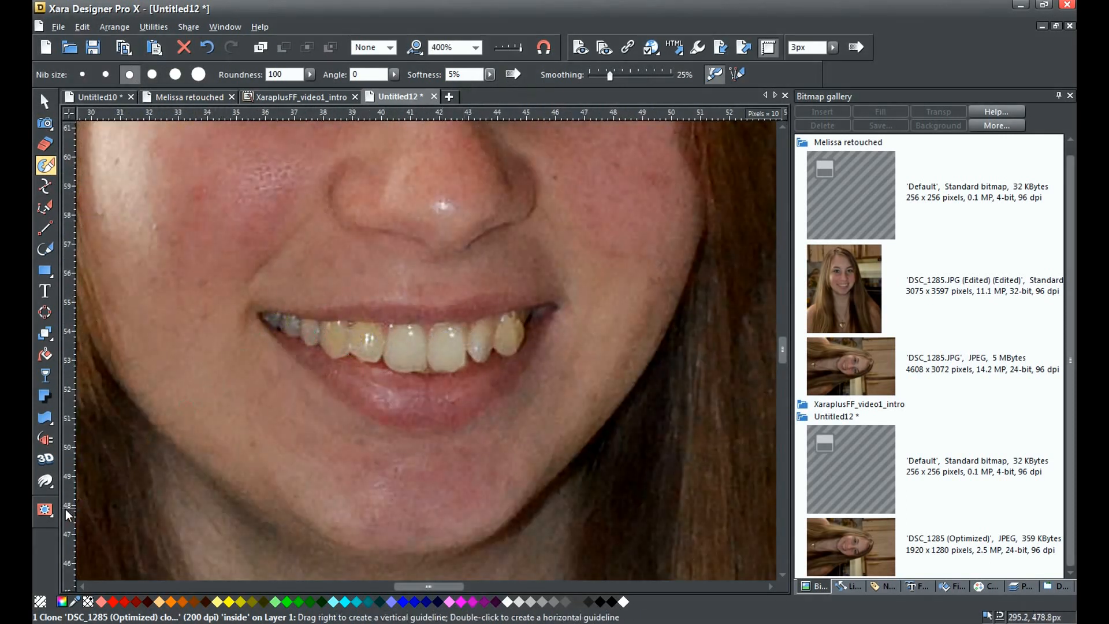
key(Escape)
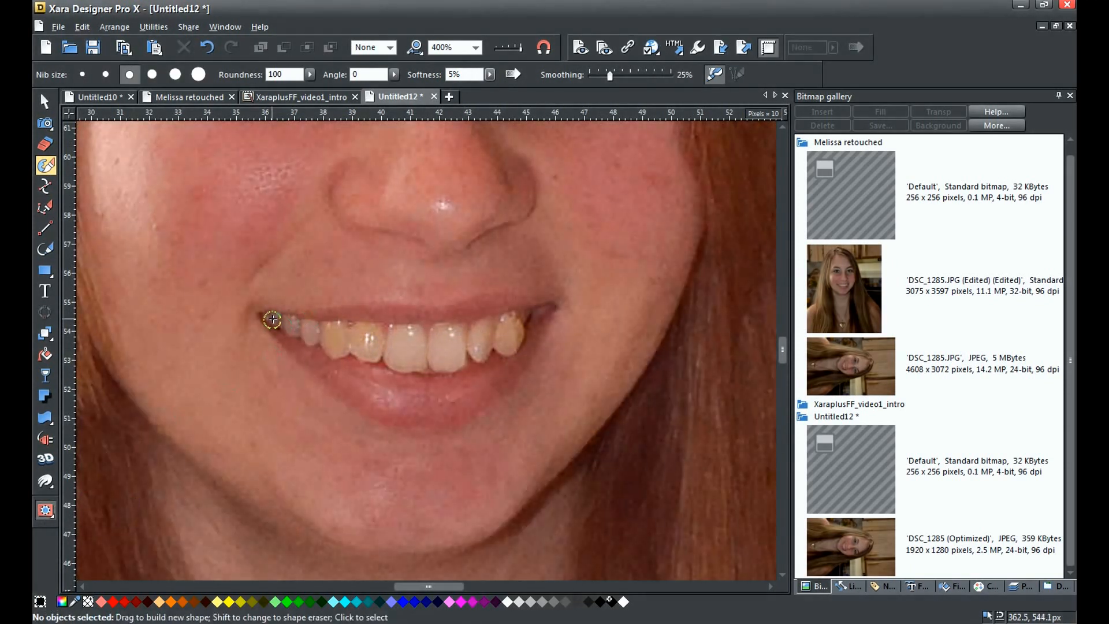
mouse_move(269, 316)
mouse_down()
mouse_move(353, 332)
mouse_move(296, 328)
mouse_move(369, 356)
mouse_move(377, 328)
mouse_move(326, 325)
mouse_move(372, 345)
mouse_move(374, 335)
mouse_move(426, 331)
mouse_move(387, 351)
mouse_move(387, 339)
mouse_move(403, 361)
mouse_move(404, 341)
mouse_move(521, 320)
mouse_move(438, 330)
mouse_move(520, 321)
mouse_move(511, 347)
mouse_move(499, 347)
mouse_move(520, 326)
mouse_move(483, 348)
mouse_move(450, 341)
mouse_move(395, 356)
mouse_move(428, 346)
mouse_move(407, 351)
mouse_move(423, 345)
mouse_move(442, 364)
mouse_move(460, 347)
mouse_up()
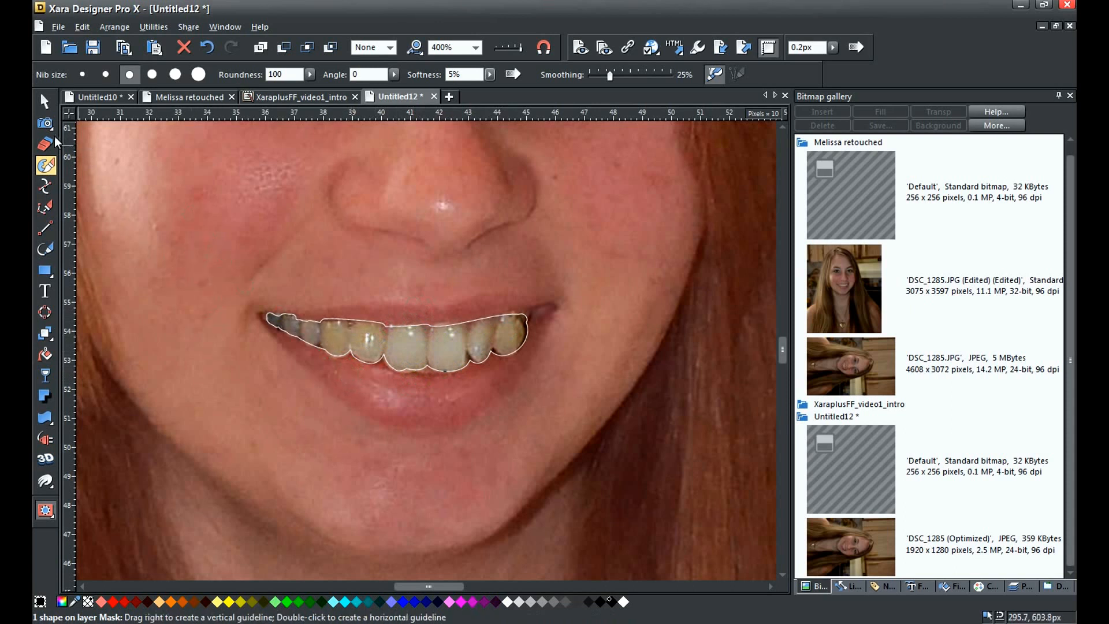
Reduce the photo saturation of the masked teeth to -50 with the Photo tool.
click(45, 123)
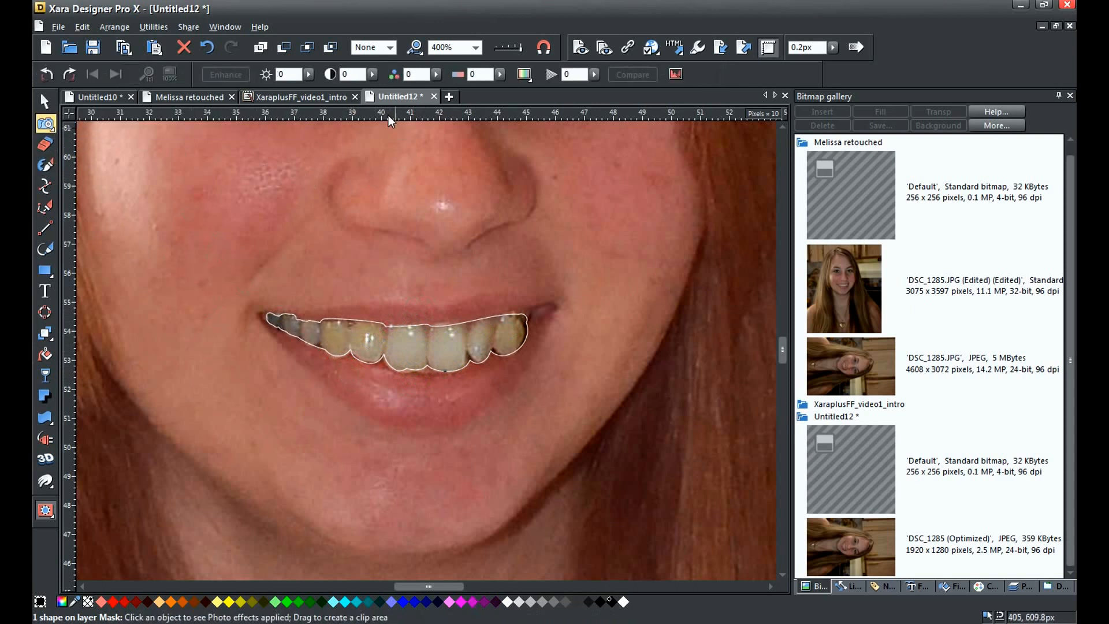
click(372, 75)
drag(376, 92, 369, 89)
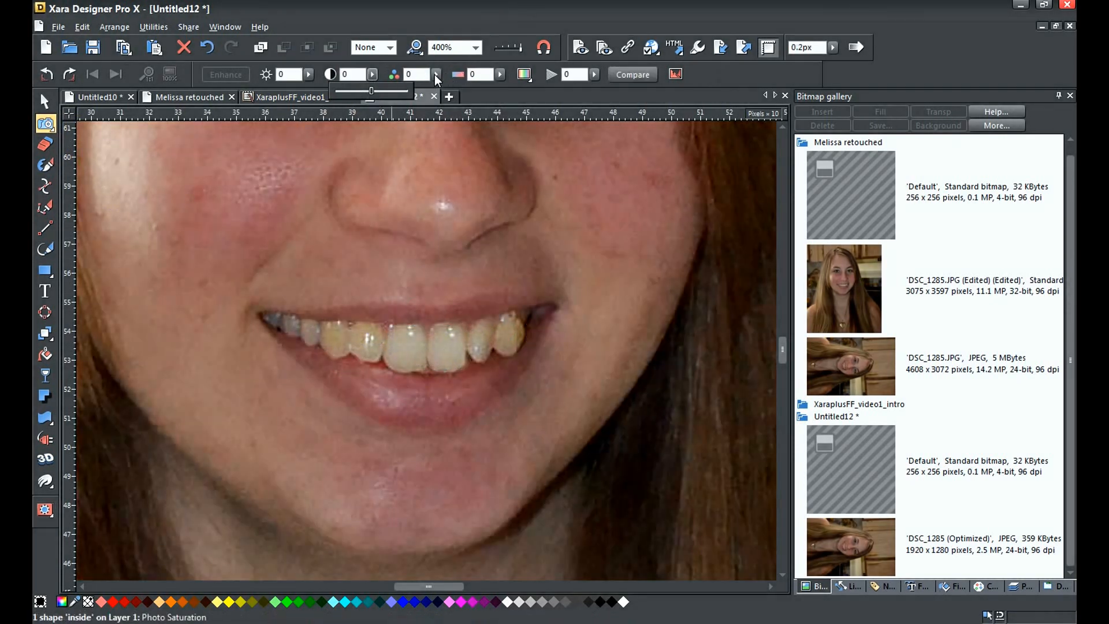
click(434, 75)
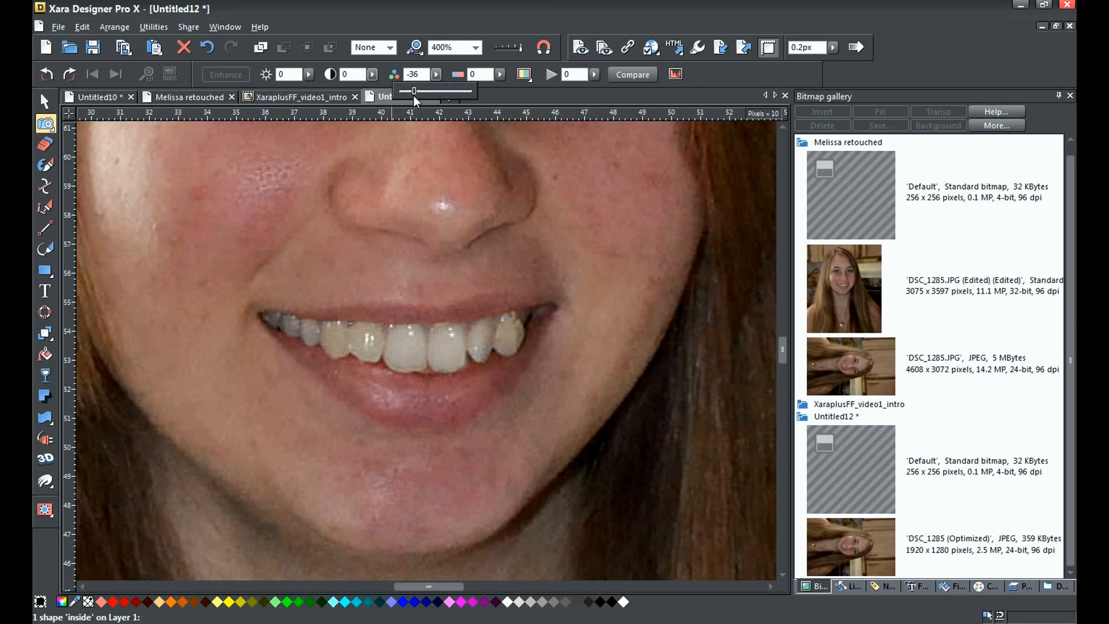
drag(412, 97, 411, 109)
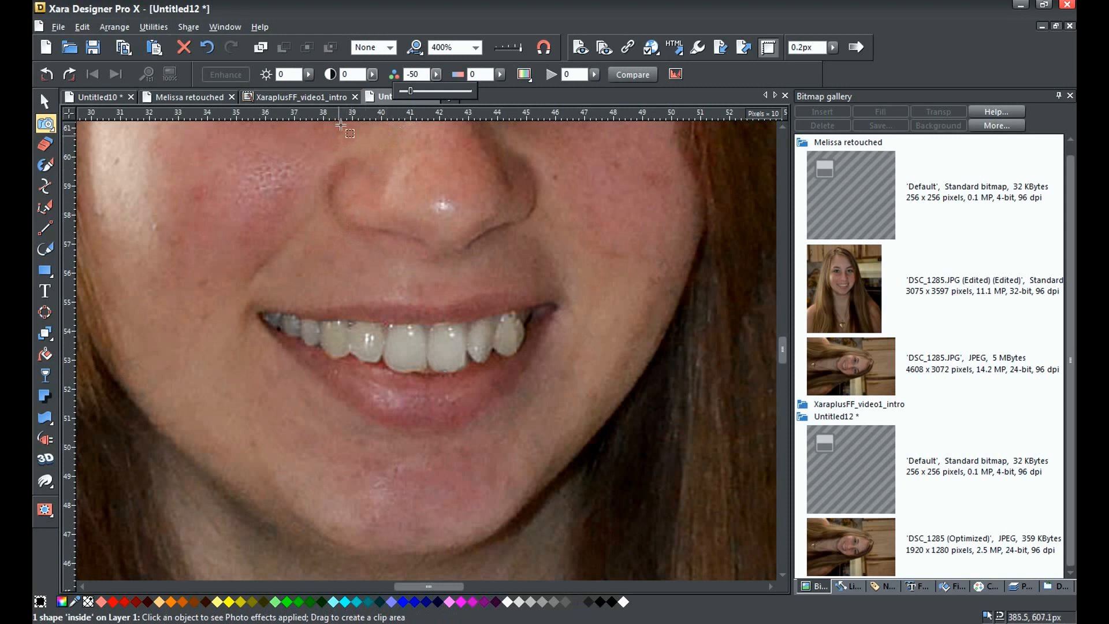
Try a slight brightness increase on the masked teeth and return the brightness to 0.
click(306, 75)
drag(308, 90, 314, 89)
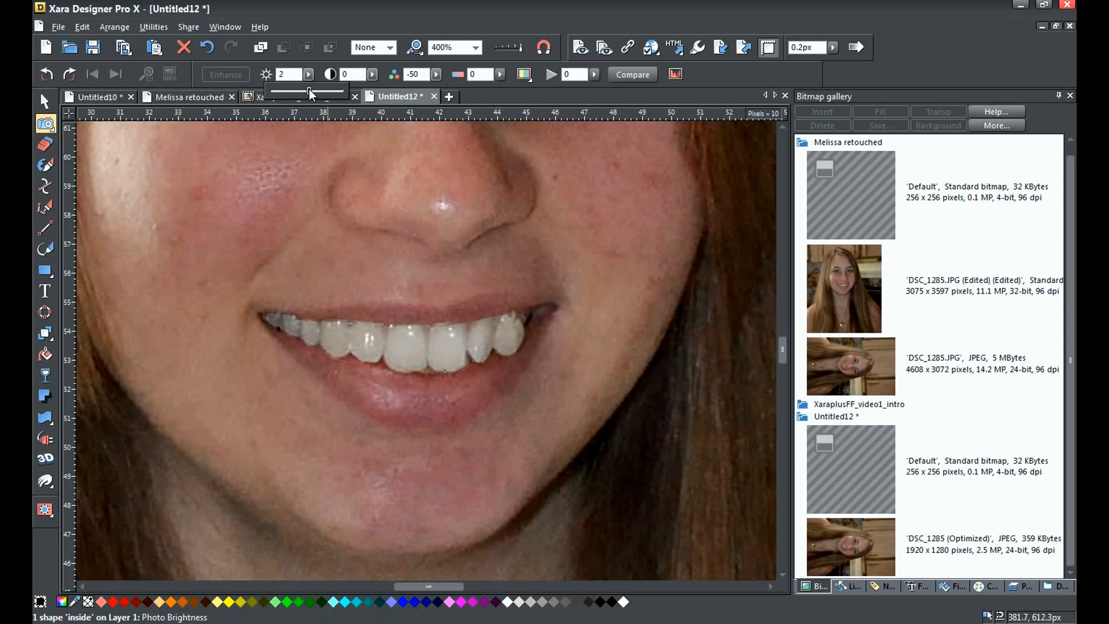
drag(309, 89, 306, 89)
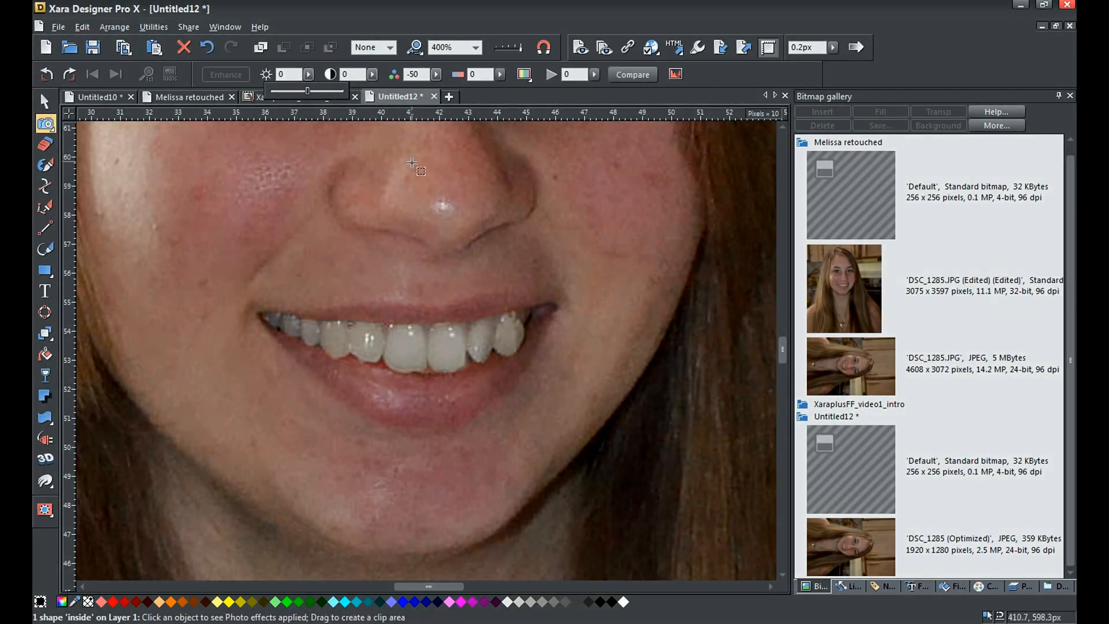
Select the whole retouched portrait and flatten its photo group into a single photo.
scroll(457, 354, down, 1)
scroll(457, 353, down, 4)
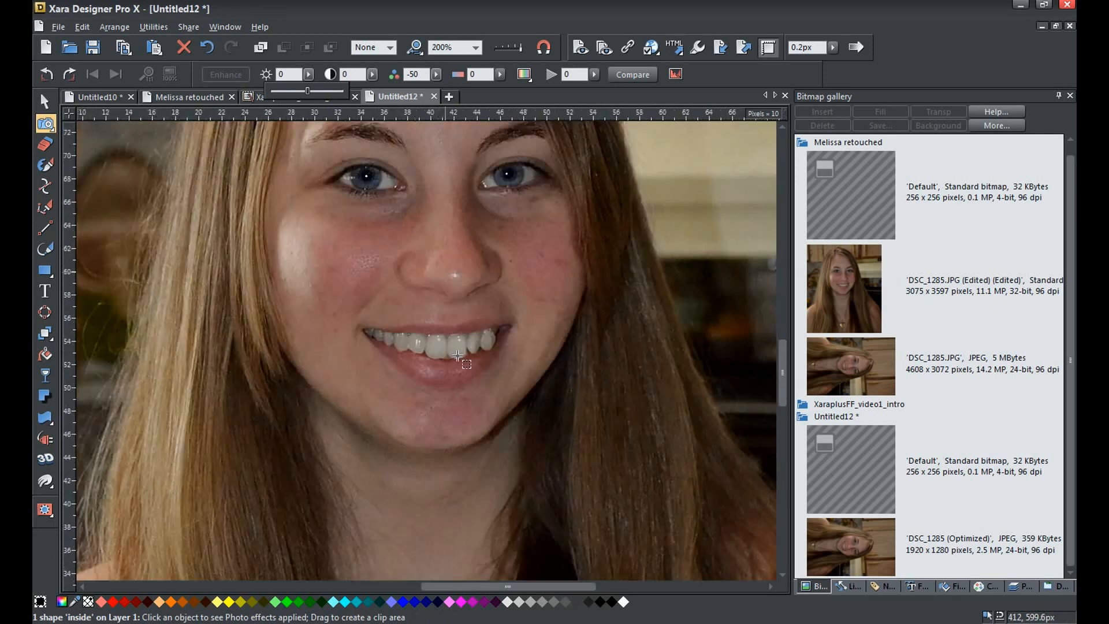
scroll(391, 439, down, 2)
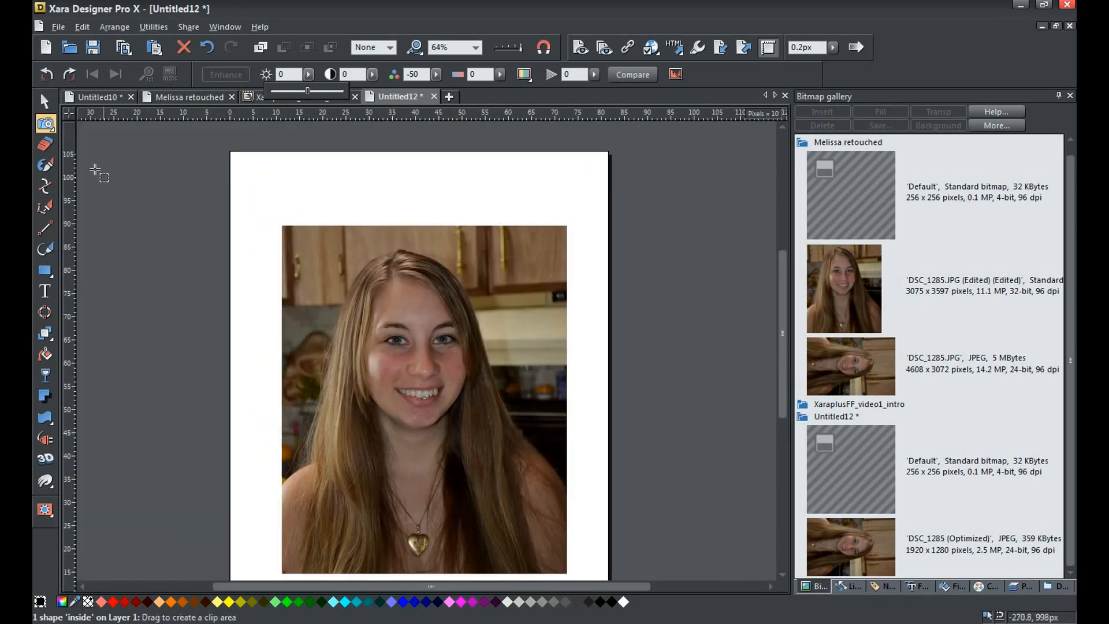
click(45, 102)
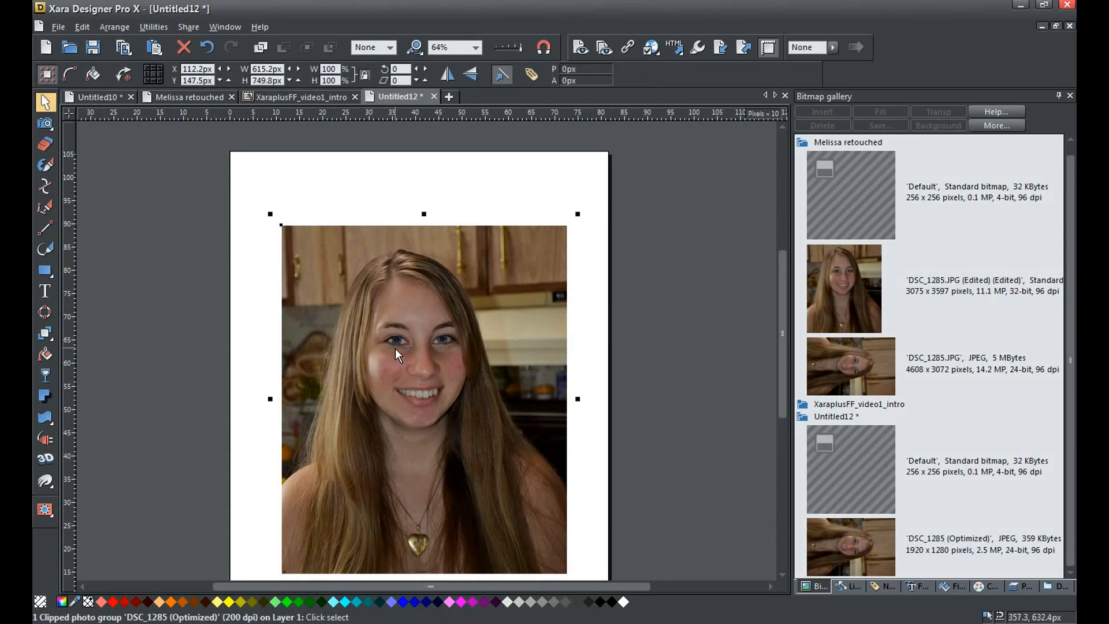
scroll(395, 348, up, 2)
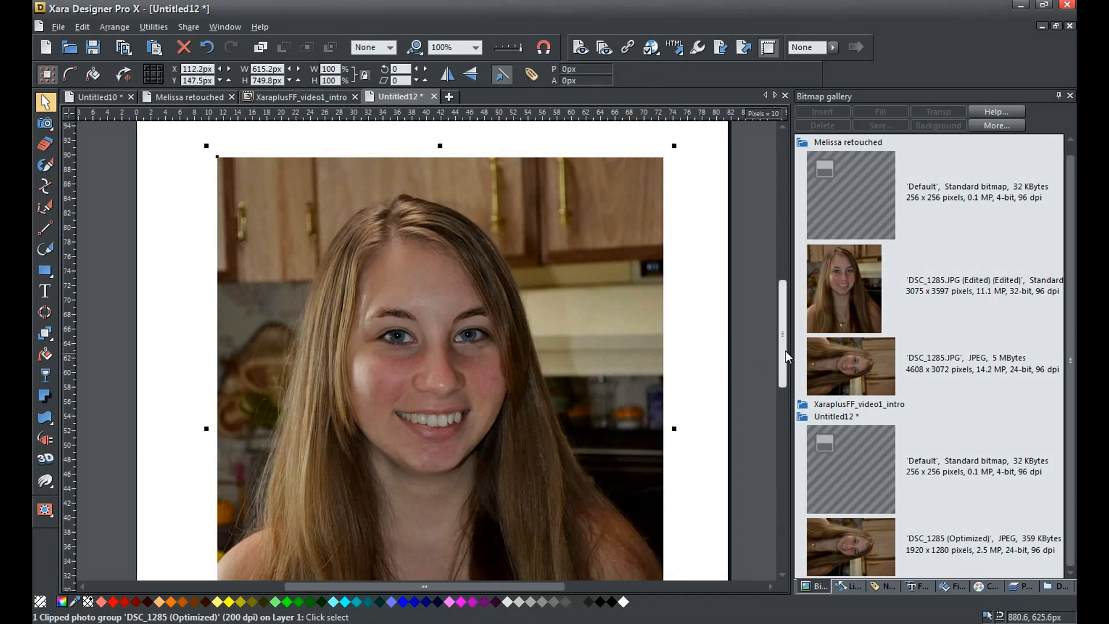
drag(782, 348, 779, 371)
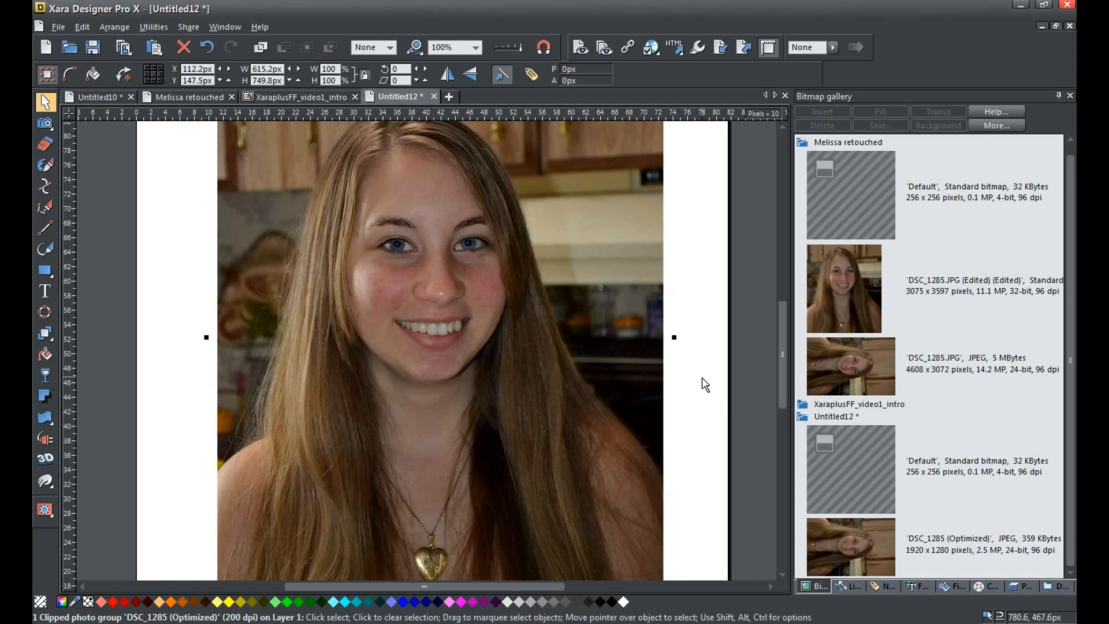
scroll(594, 306, down, 2)
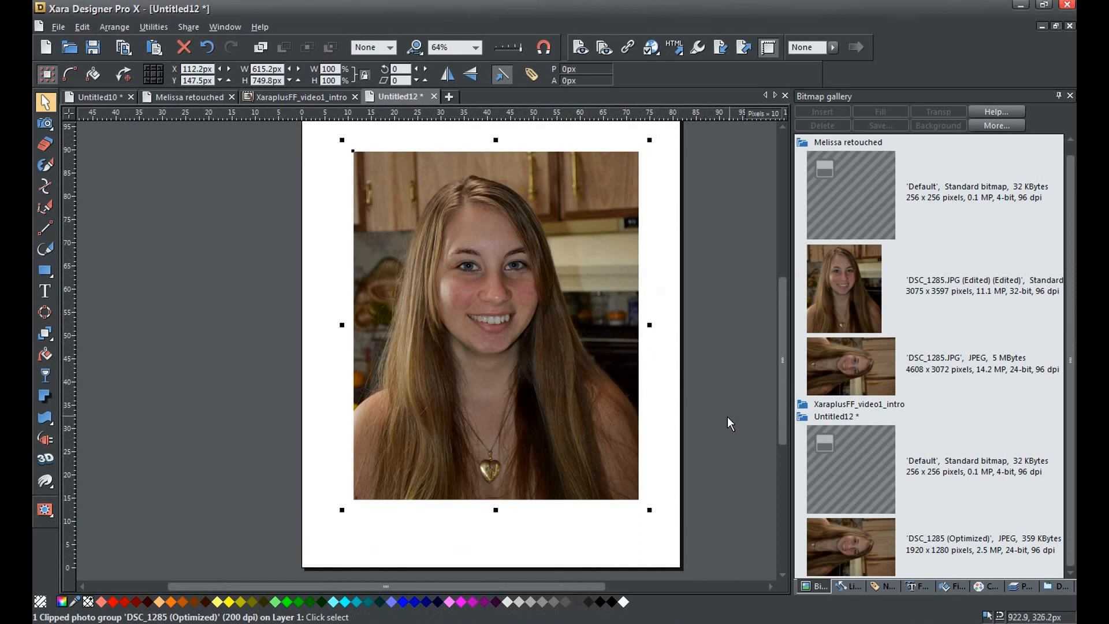
right_click(410, 356)
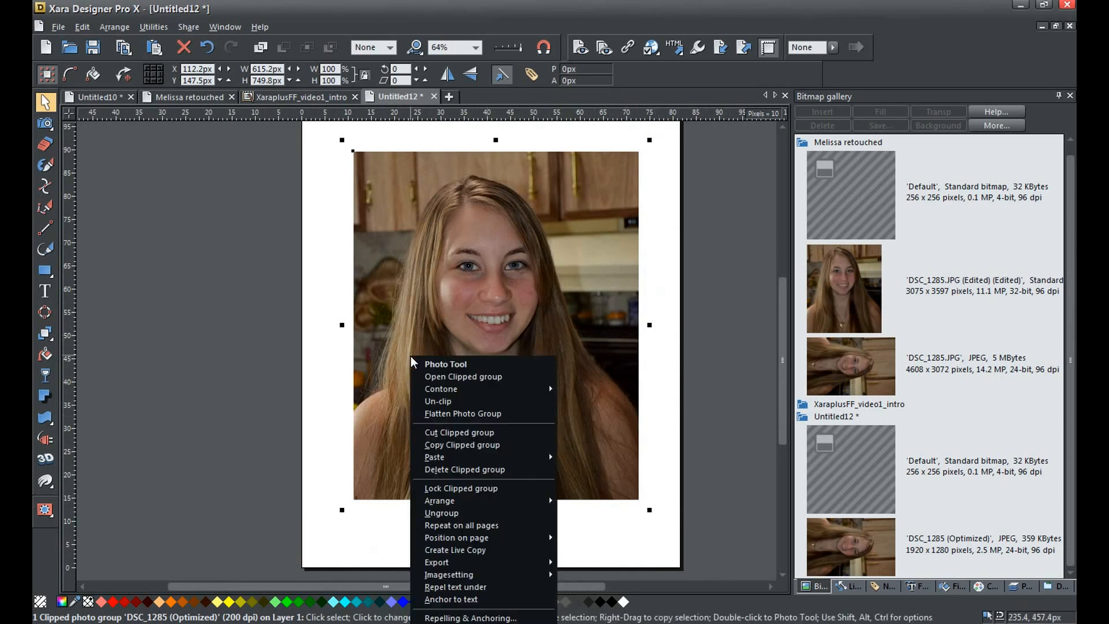
click(483, 413)
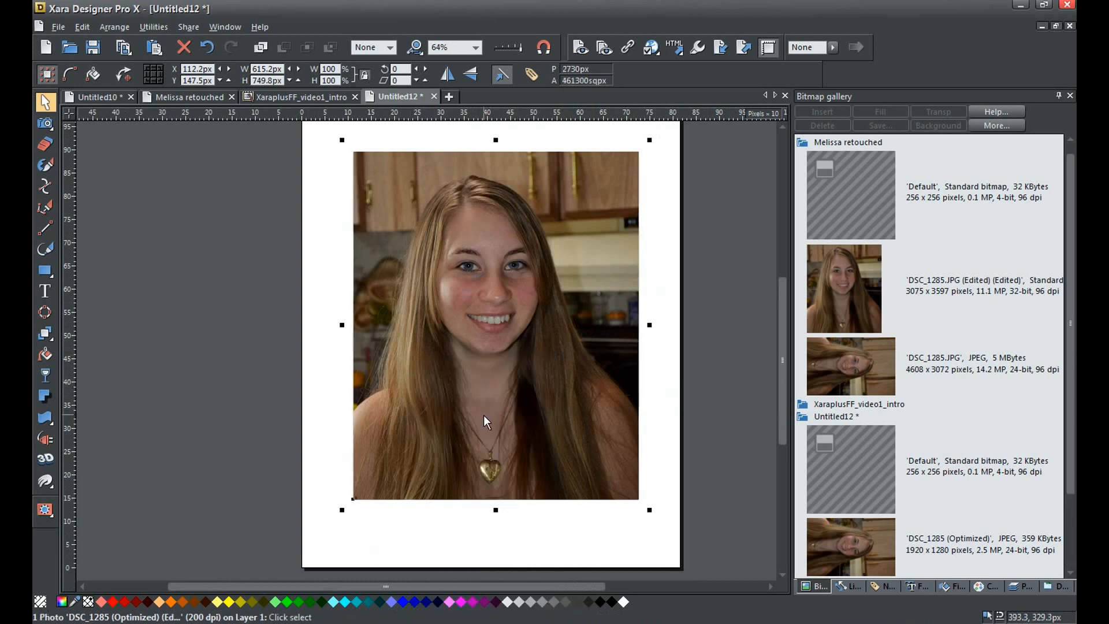
Show the document's layers in the Page & Layer Gallery and list the objects inside Layer 1.
click(1021, 585)
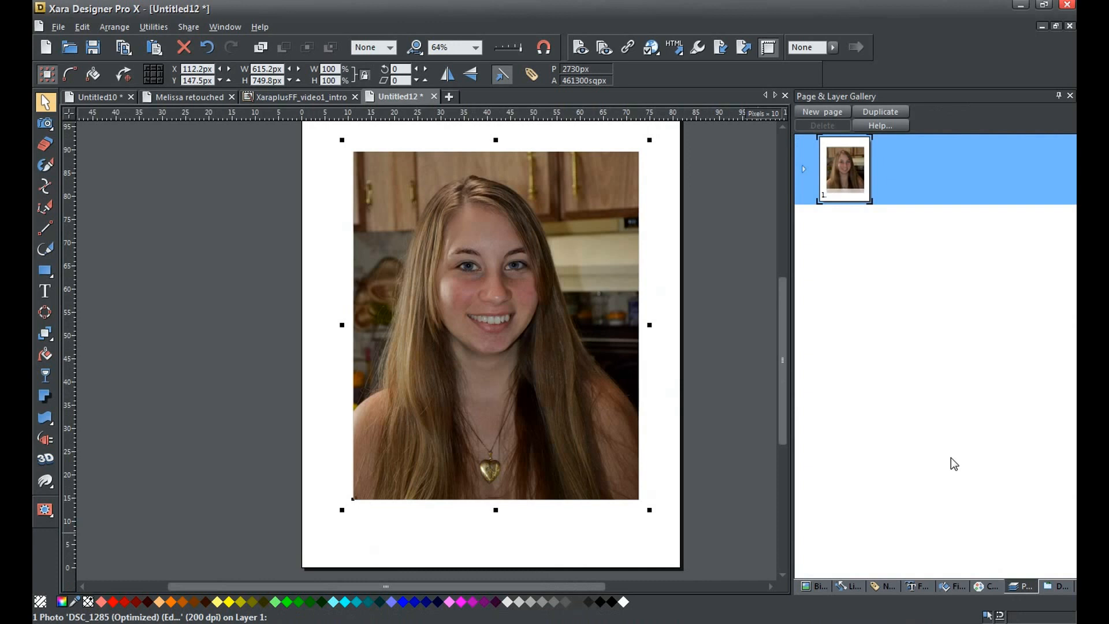
click(803, 168)
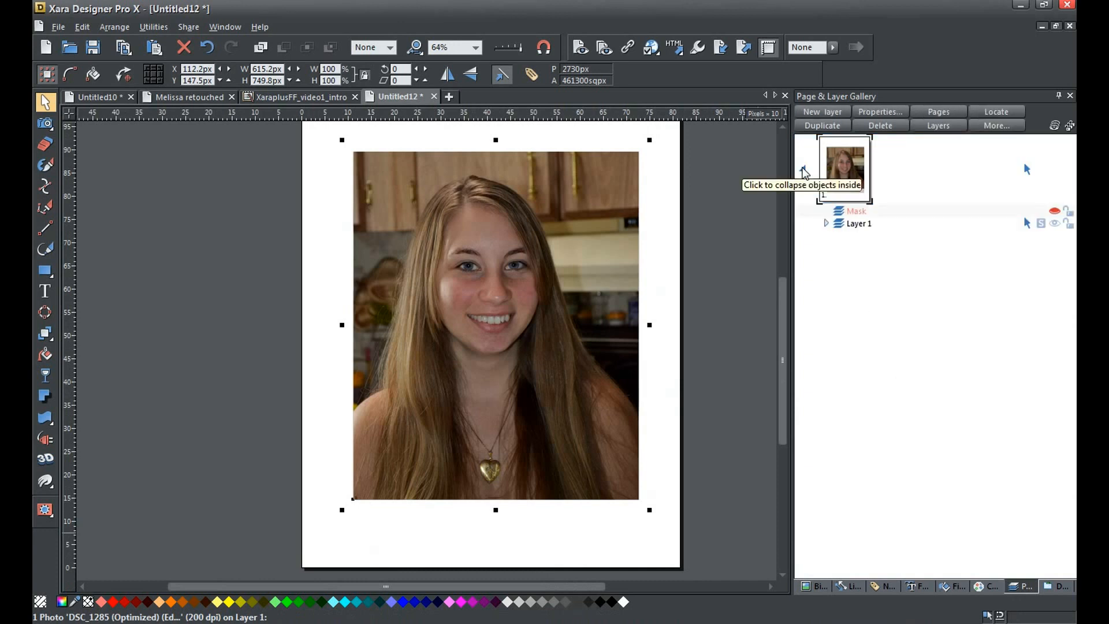
click(824, 223)
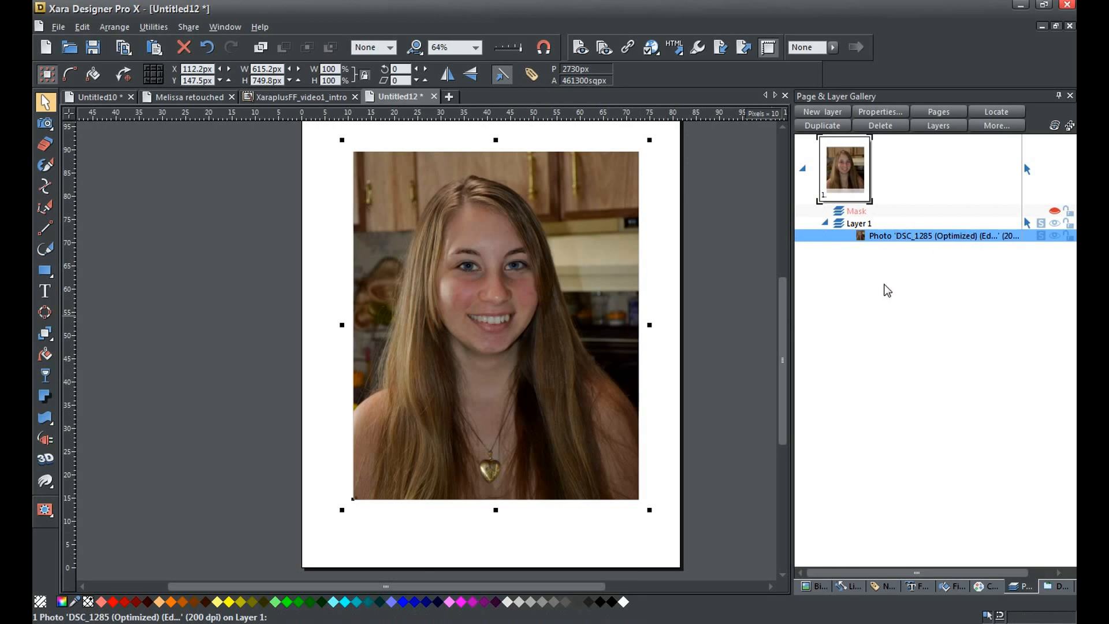
Duplicate the flattened photo in place on Layer 1 and hide the upper copy.
key(1)
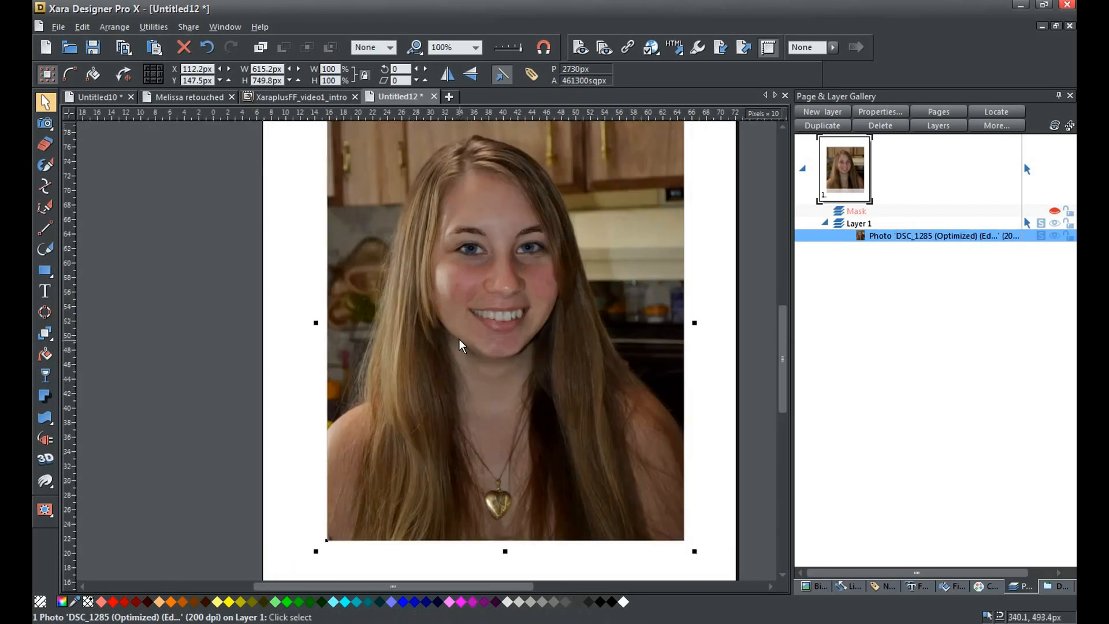
drag(553, 372, 465, 426)
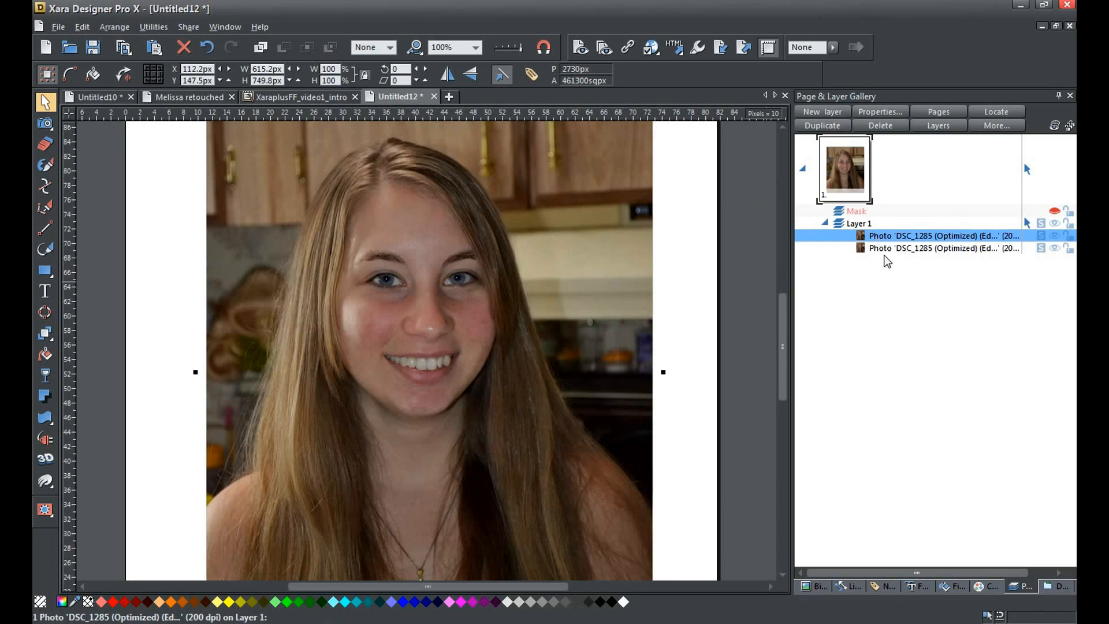
click(1054, 235)
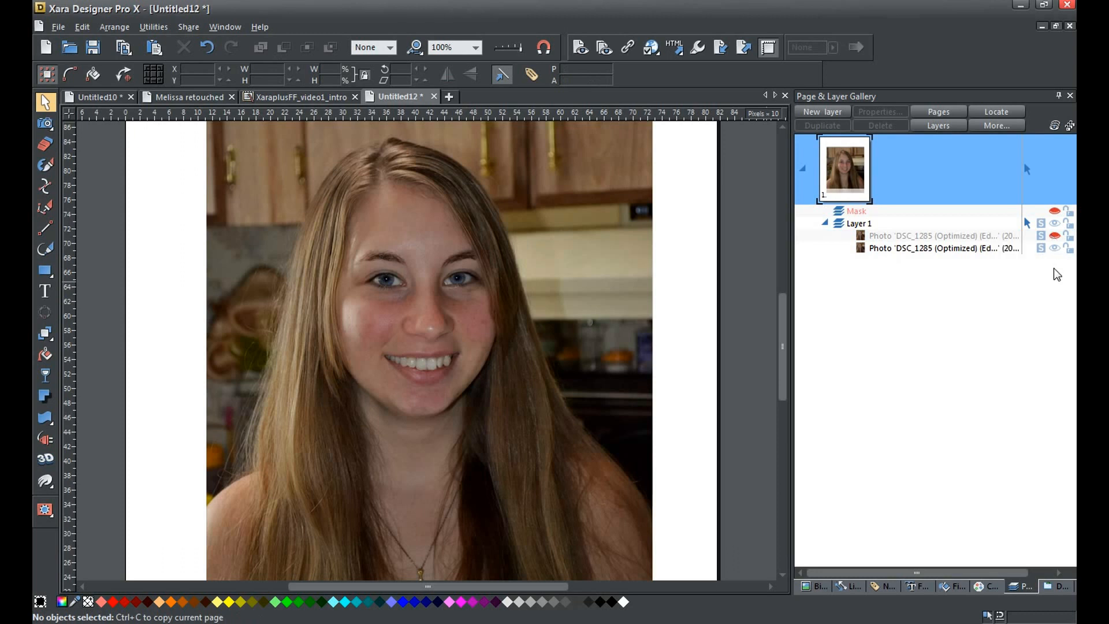
Select the visible lower copy of the photo and open the Filter Forge 3 live effect on it.
click(950, 253)
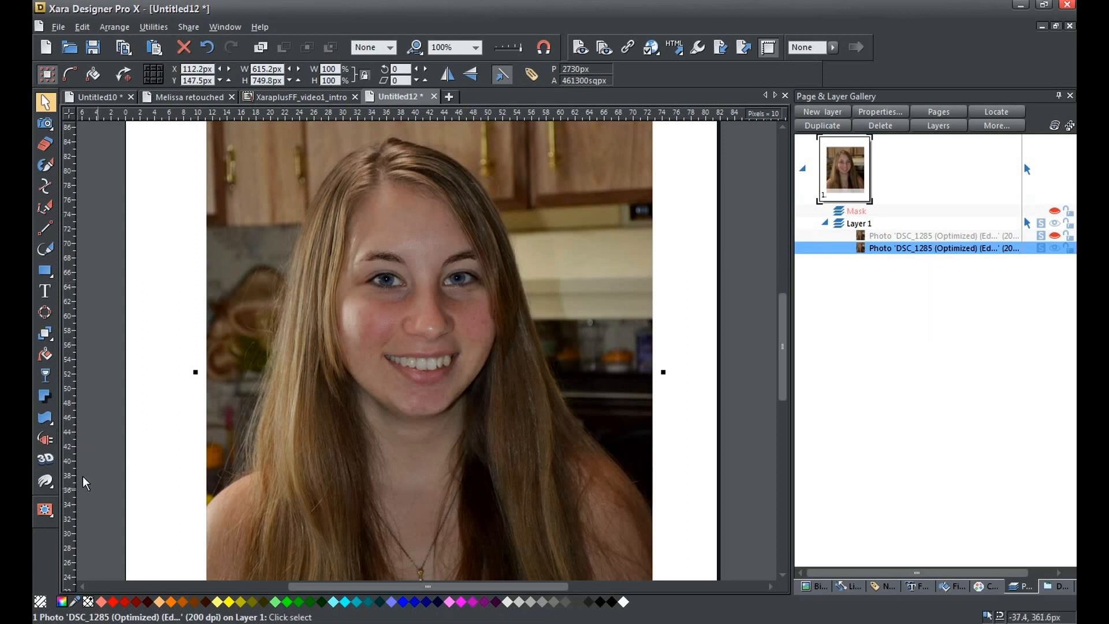
click(47, 441)
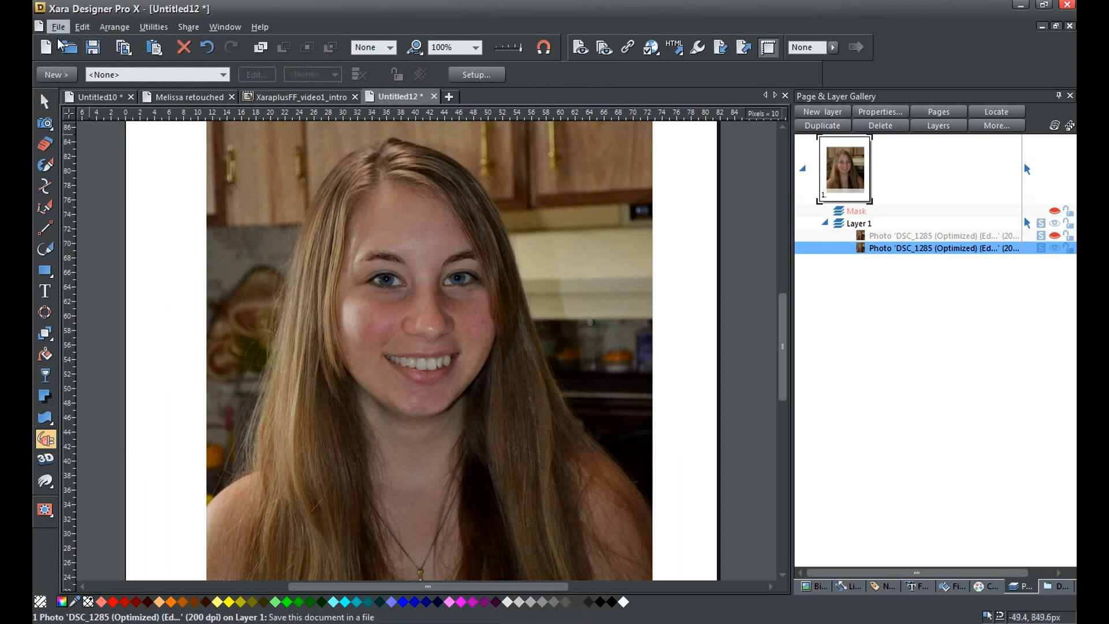
click(57, 76)
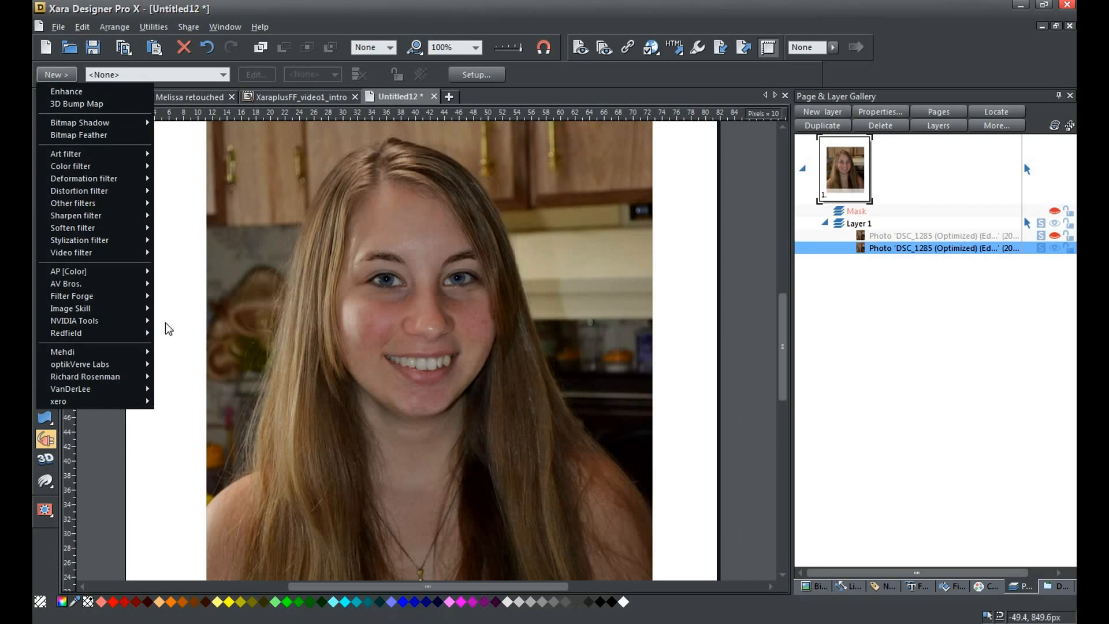
mouse_move(121, 299)
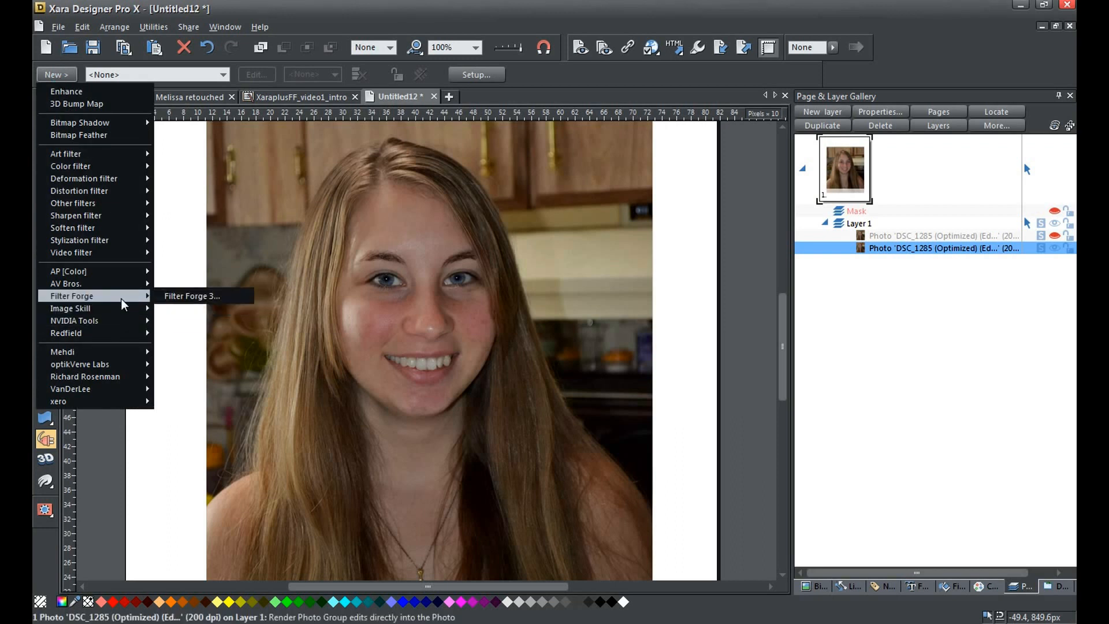
click(191, 296)
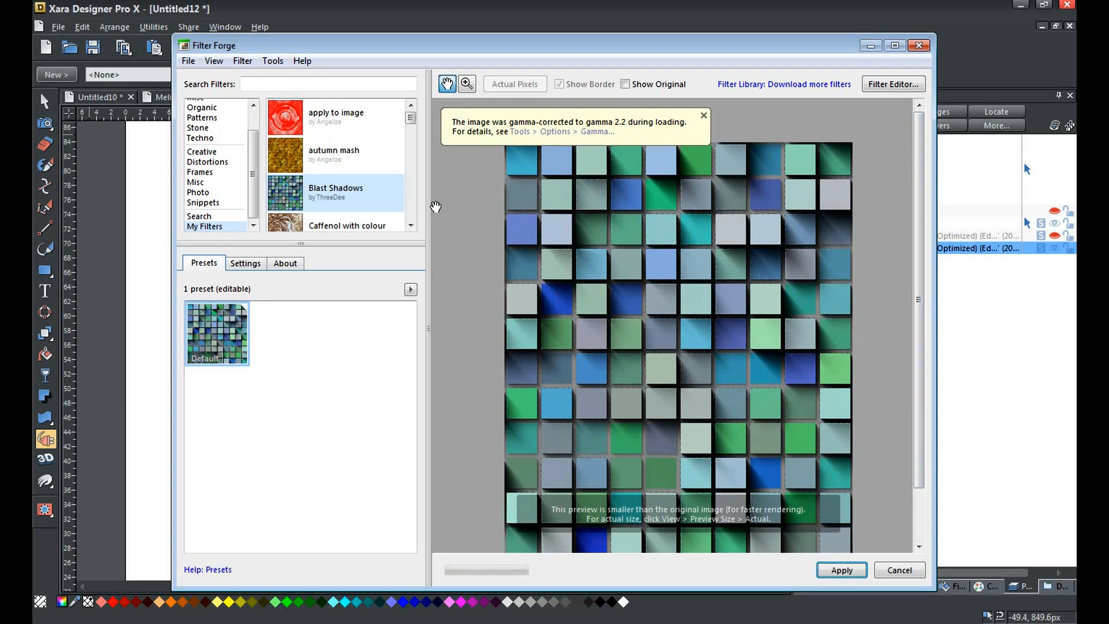
Enlarge the Filter Forge window, widen its filter list area, and move its top edge upward.
drag(428, 184, 460, 180)
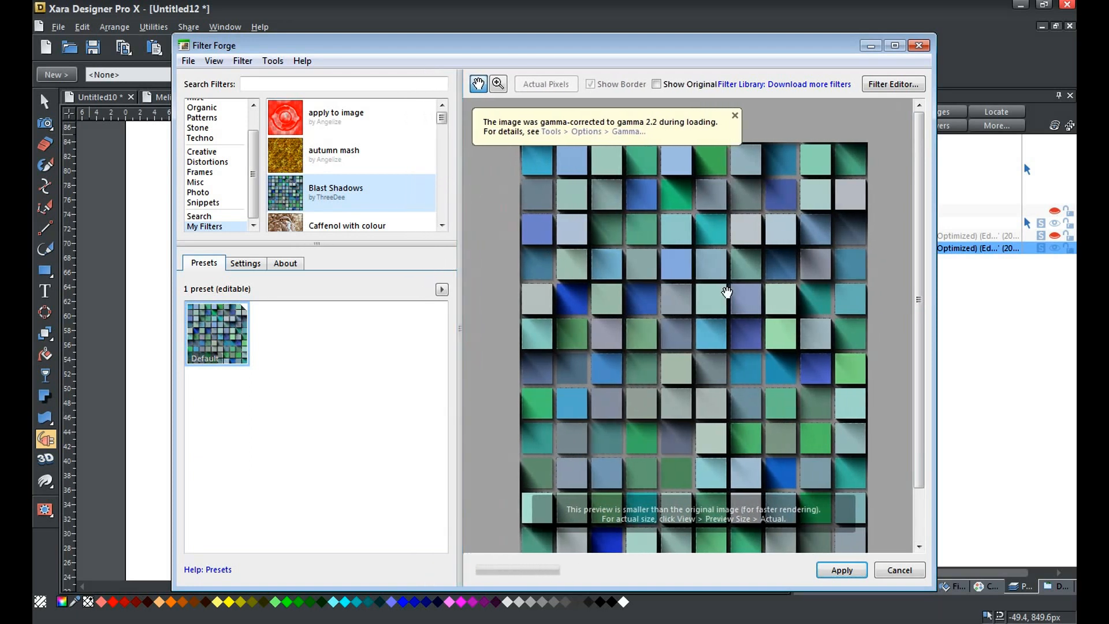
drag(932, 504, 1038, 504)
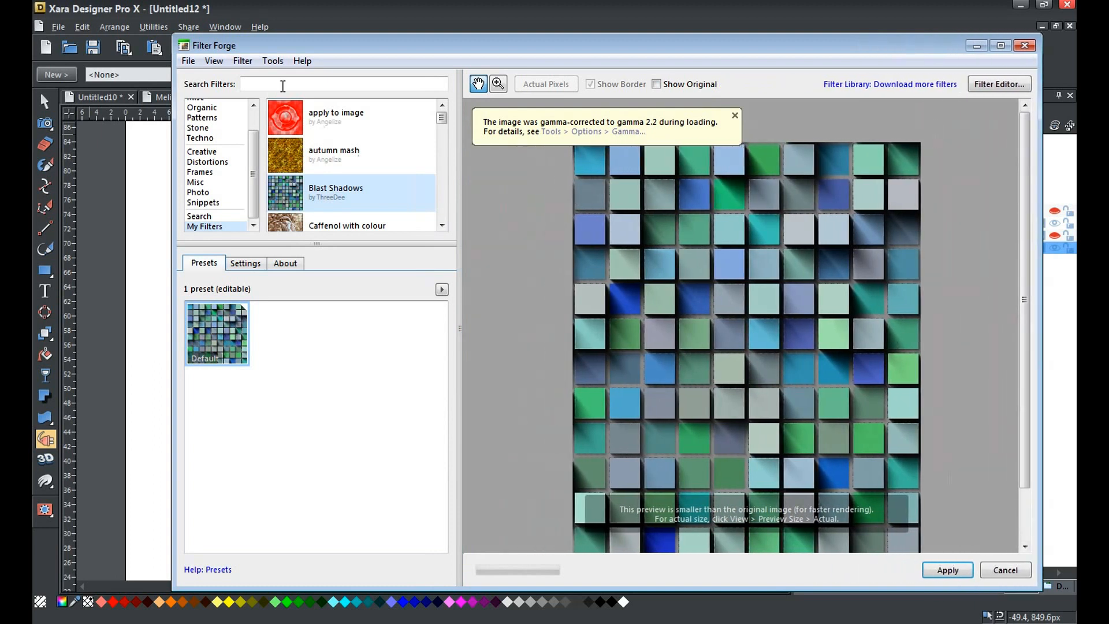
drag(176, 102, 113, 102)
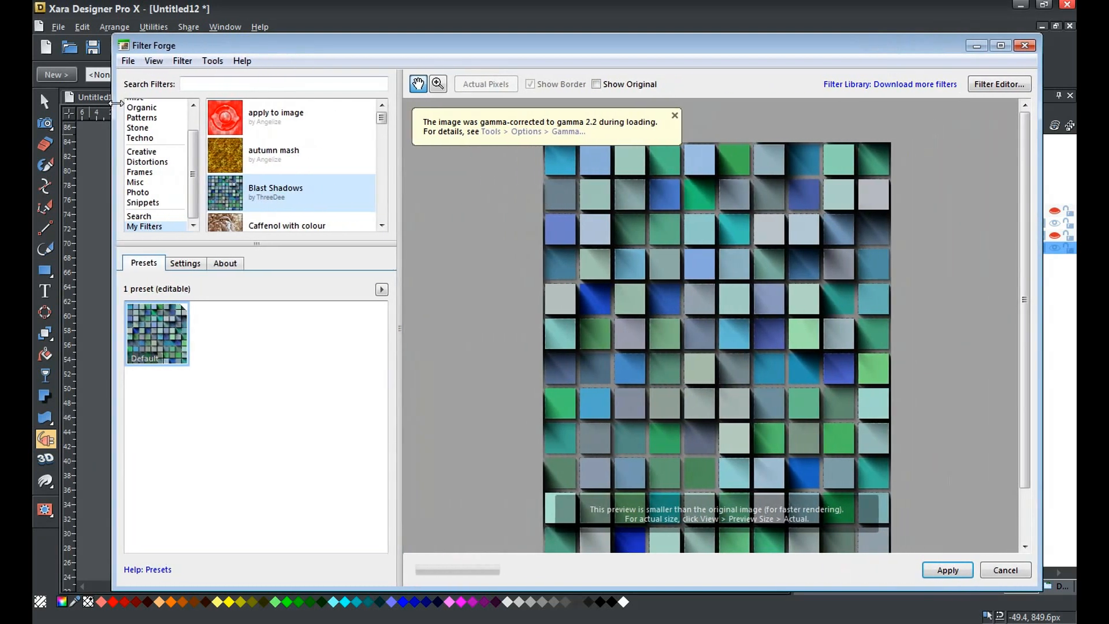
drag(510, 35, 514, 20)
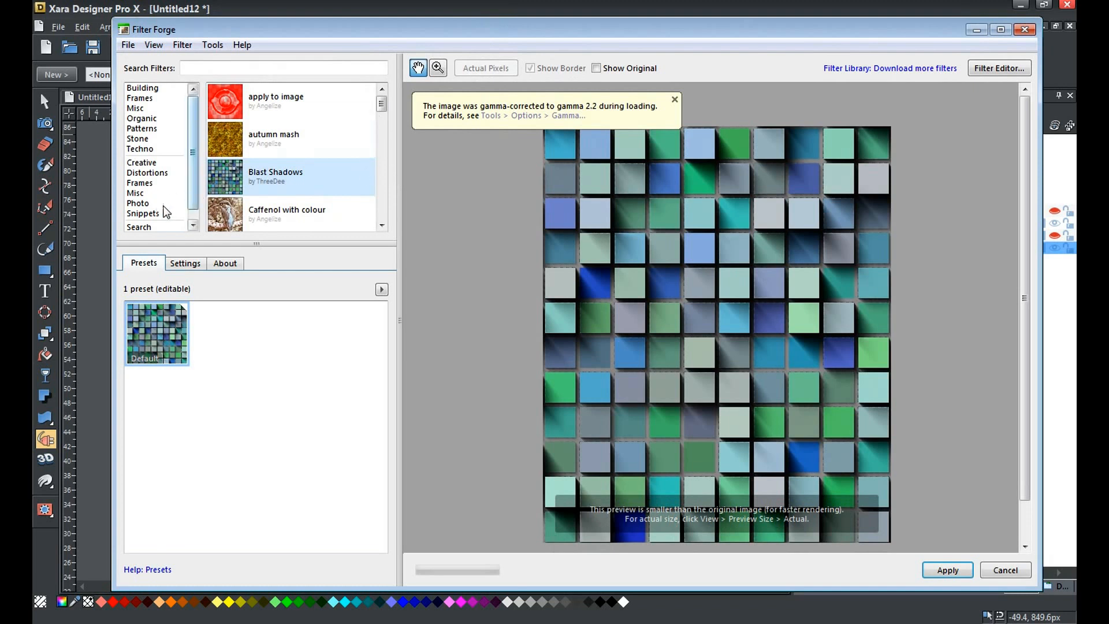
Choose the Perfect Skin filter from My Filters and inspect its smoothing on the face in the preview.
drag(193, 120, 196, 184)
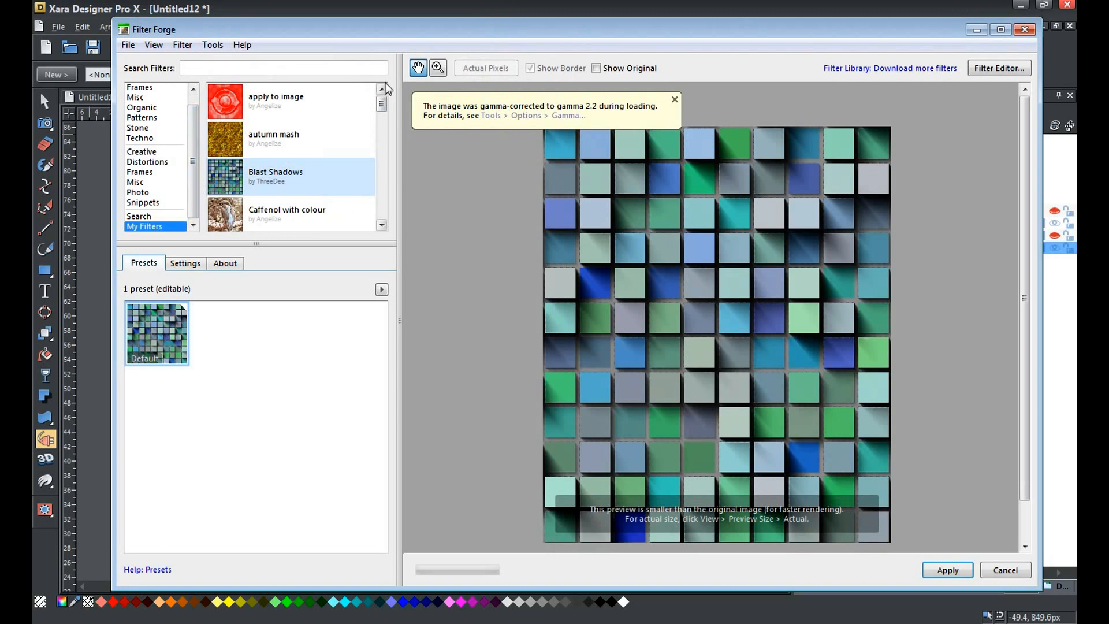
drag(382, 105, 383, 191)
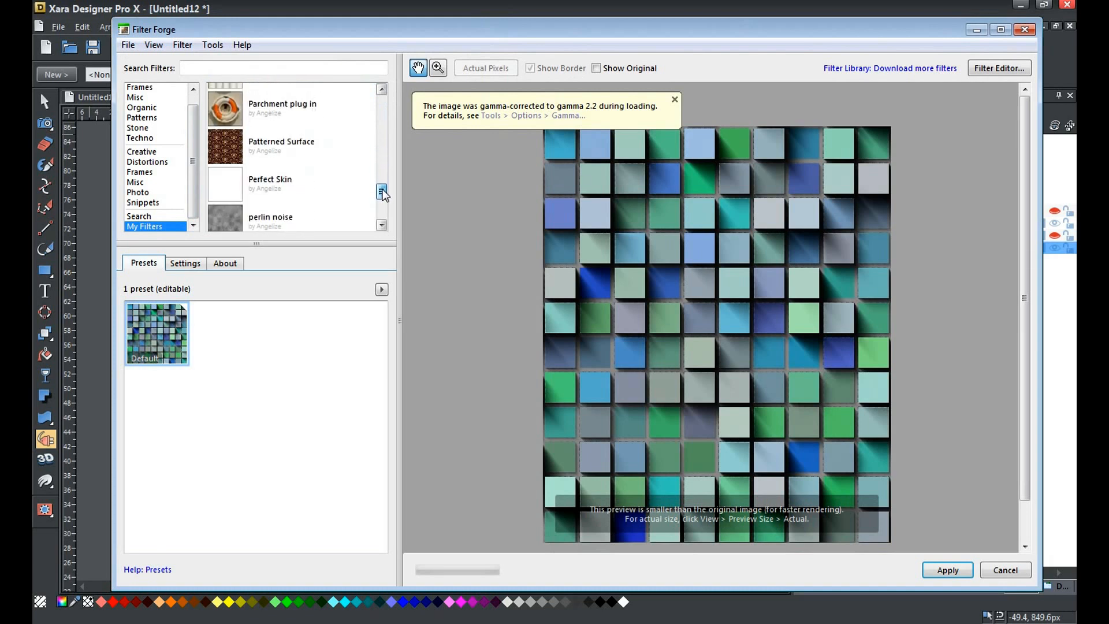
click(266, 186)
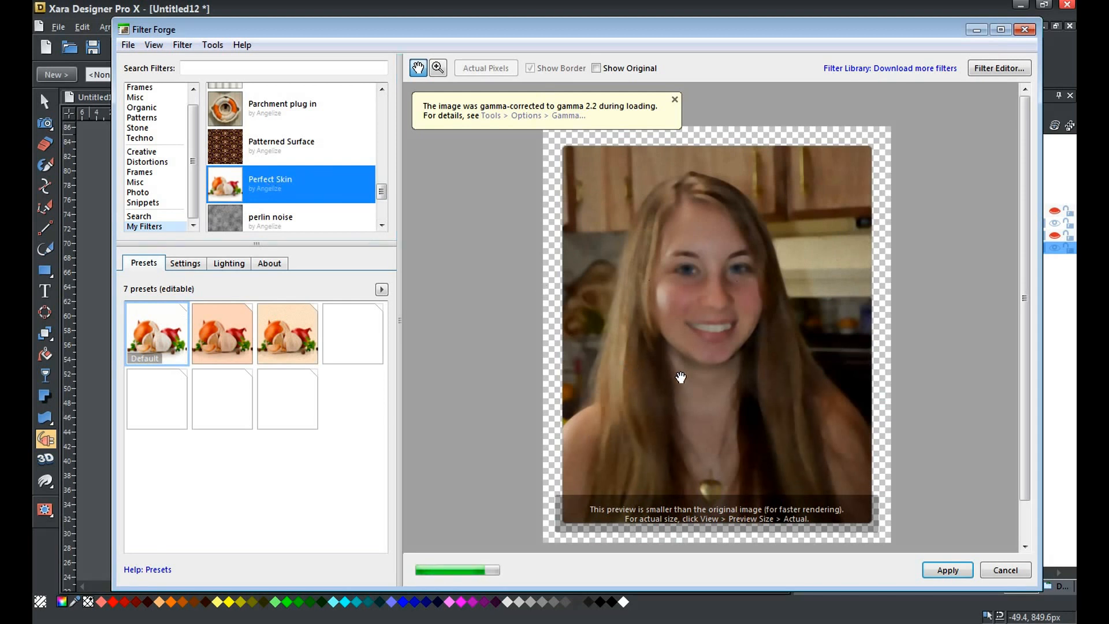
click(697, 346)
click(696, 345)
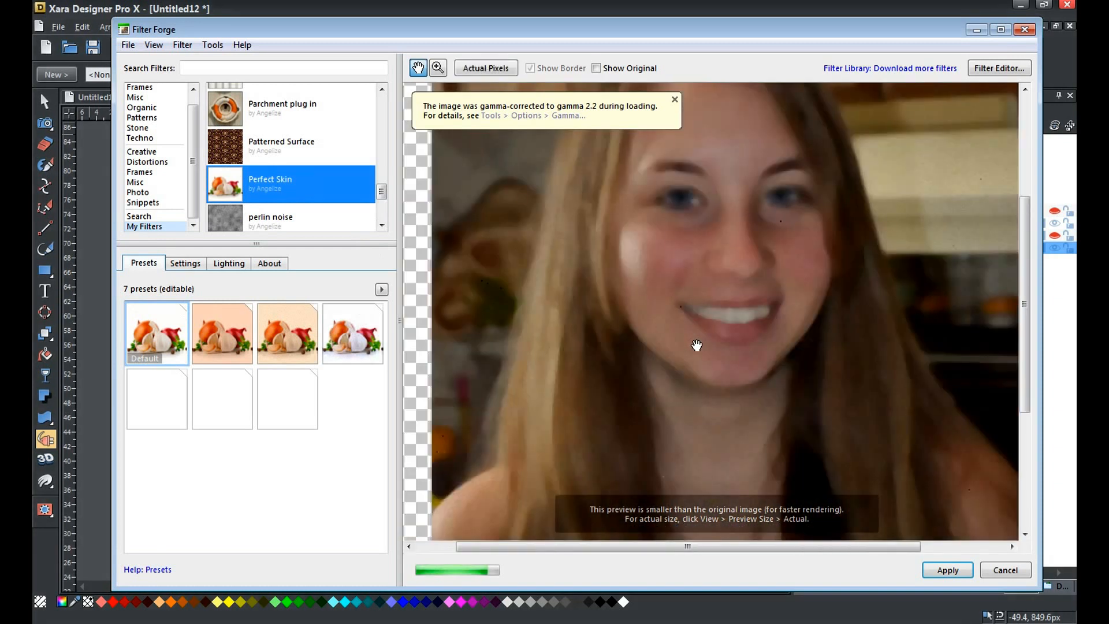
click(818, 323)
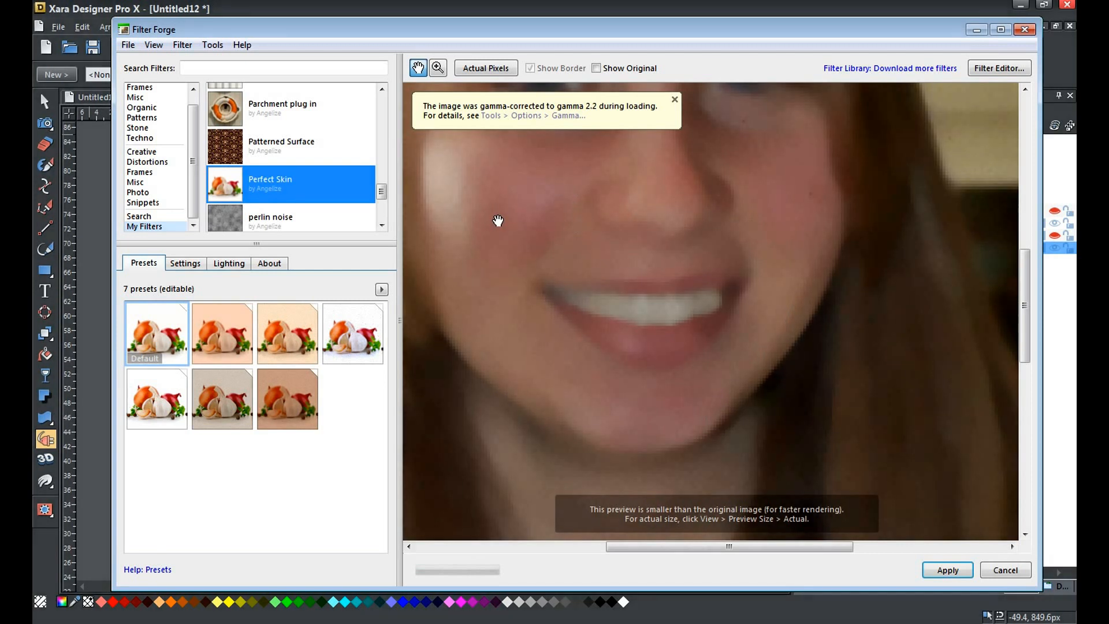
scroll(498, 220, down, 2)
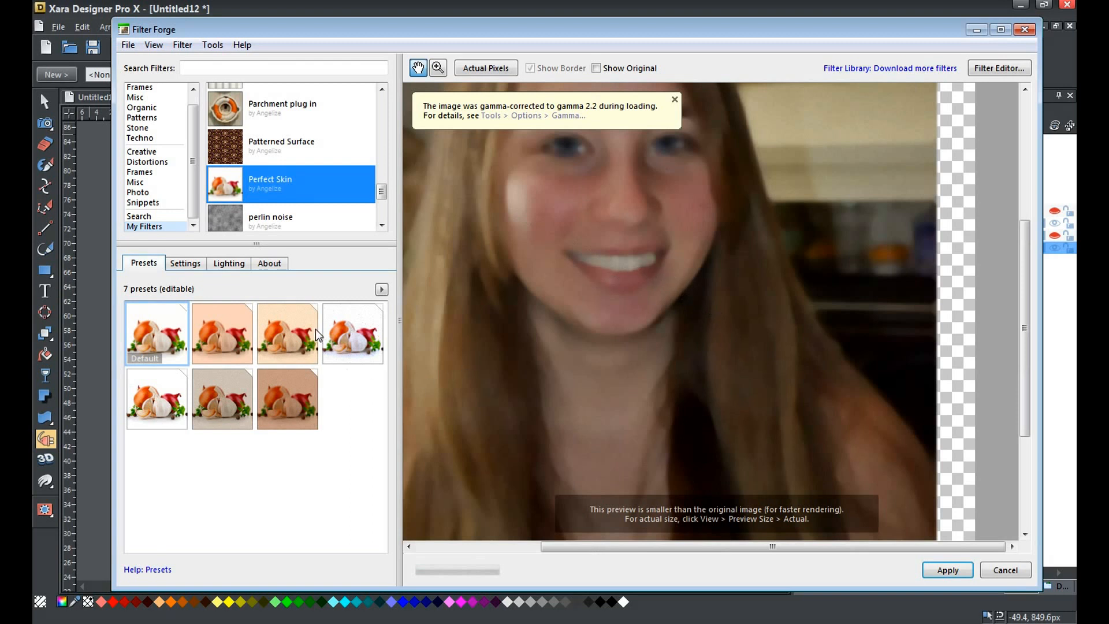
Set the Perfect Skin filter's lighting Surface Height to 53 while keeping the Spring environment.
click(186, 264)
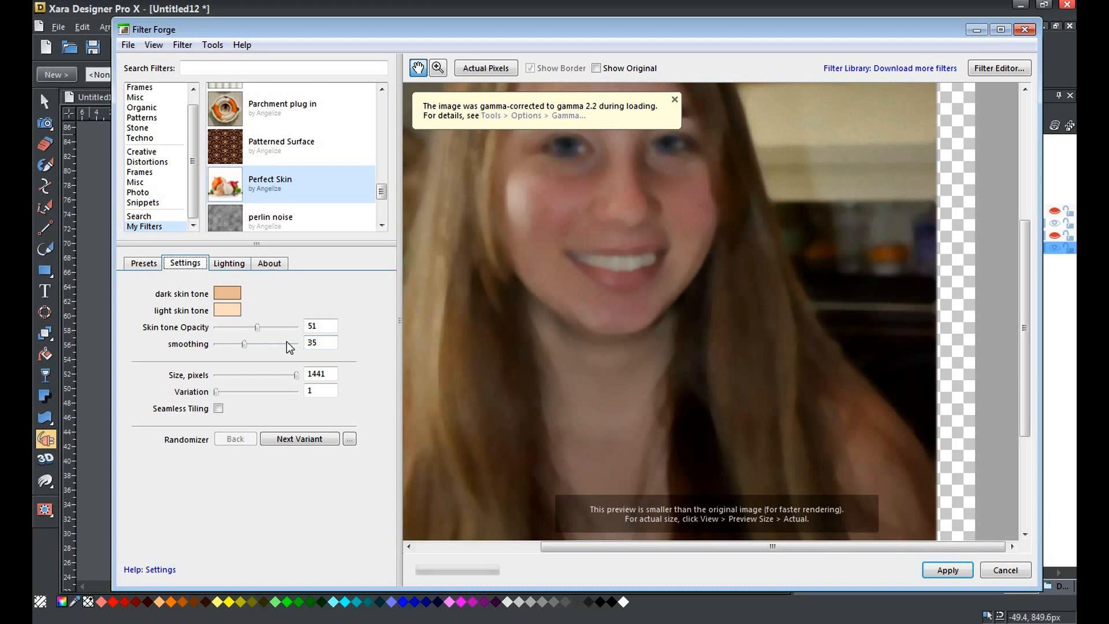
click(231, 265)
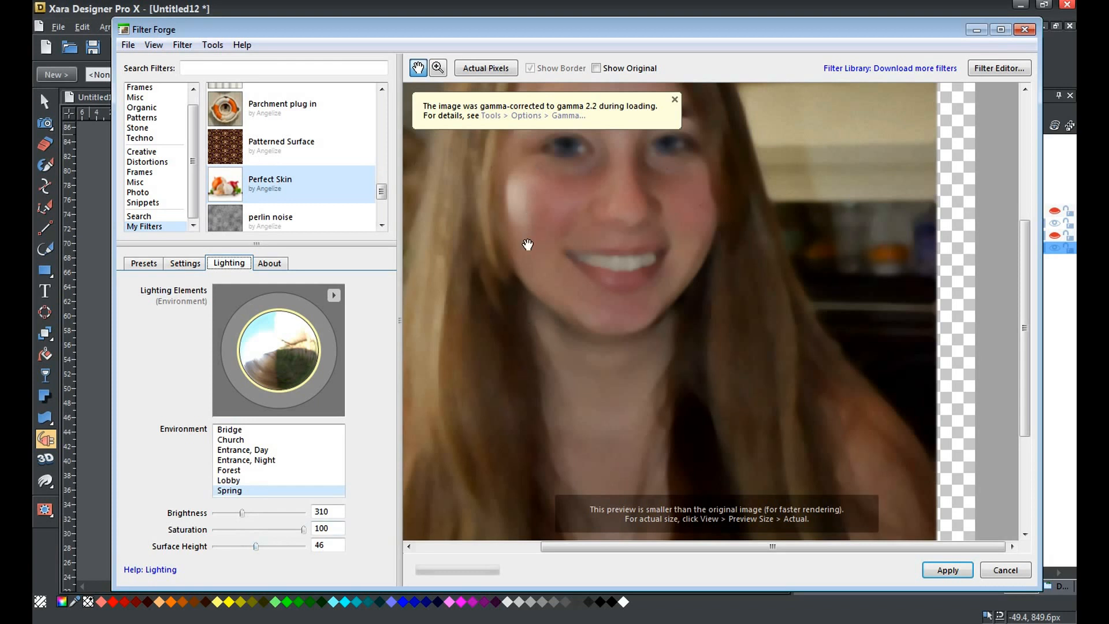
scroll(533, 240, up, 2)
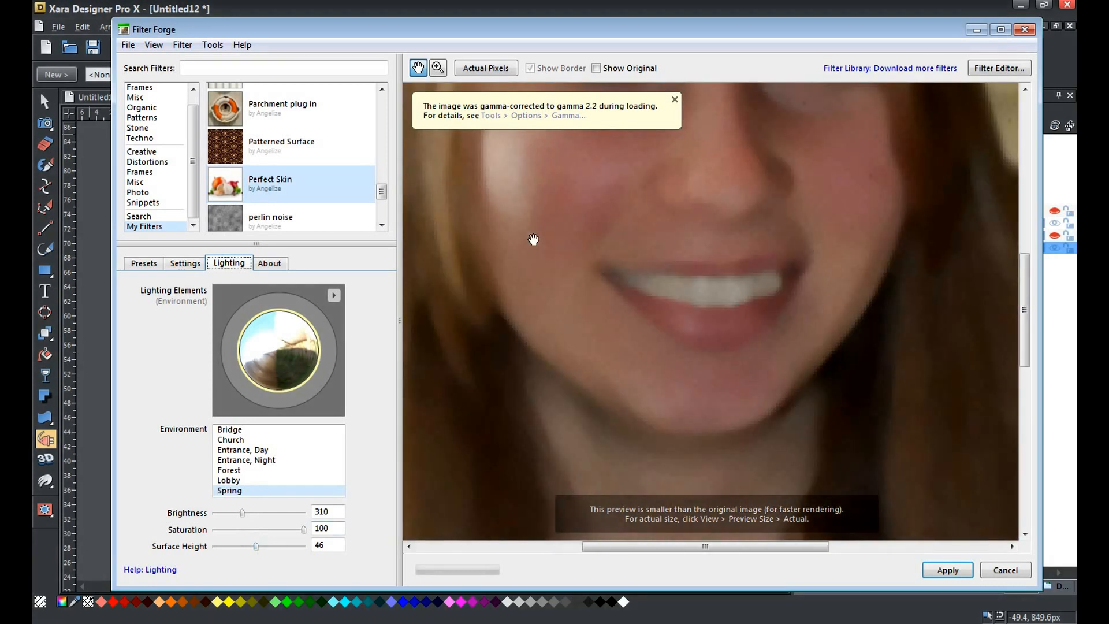
click(255, 547)
drag(255, 546, 290, 546)
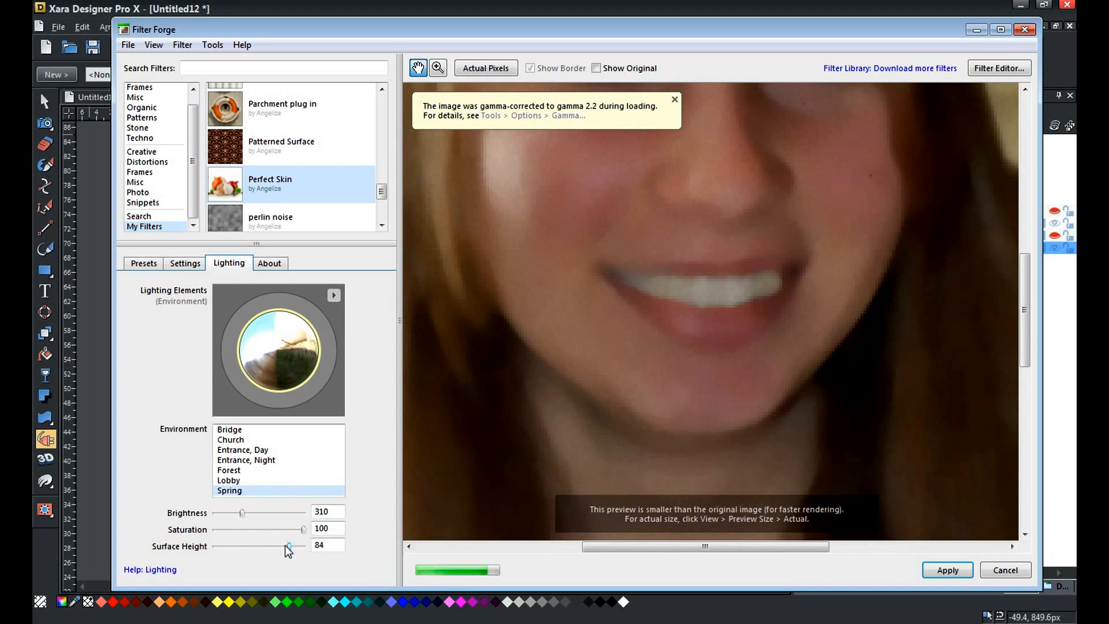
drag(288, 545, 261, 545)
mouse_move(272, 339)
mouse_down()
mouse_move(293, 349)
mouse_move(259, 360)
mouse_move(284, 333)
mouse_up()
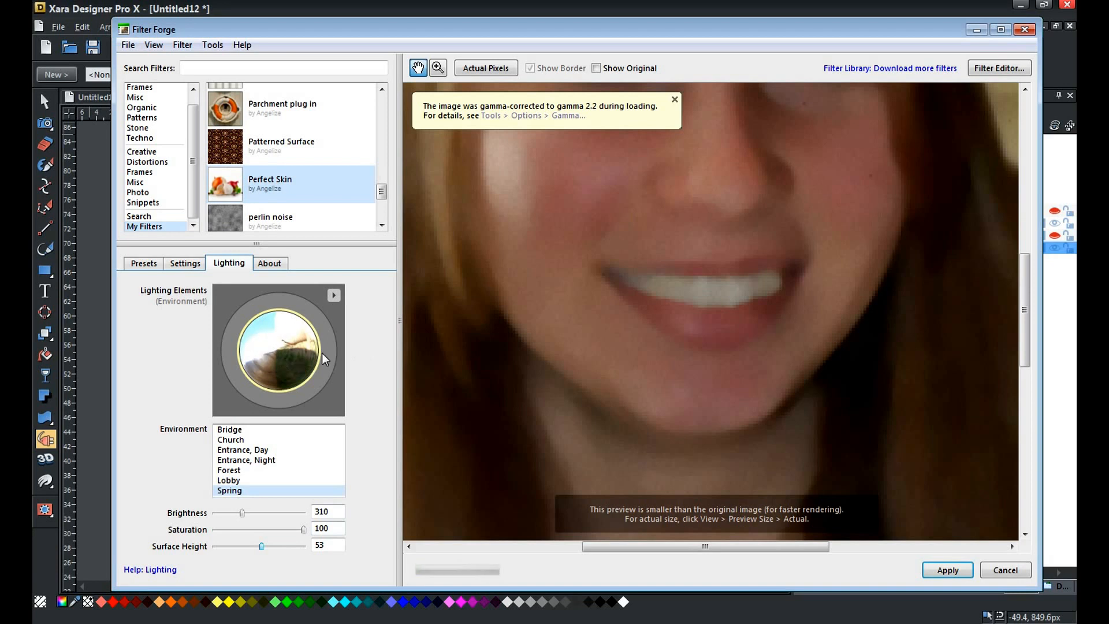
Dismiss the gamma notice, show the original in the preview, and compare the before and after halves across the face.
drag(1020, 343, 1015, 303)
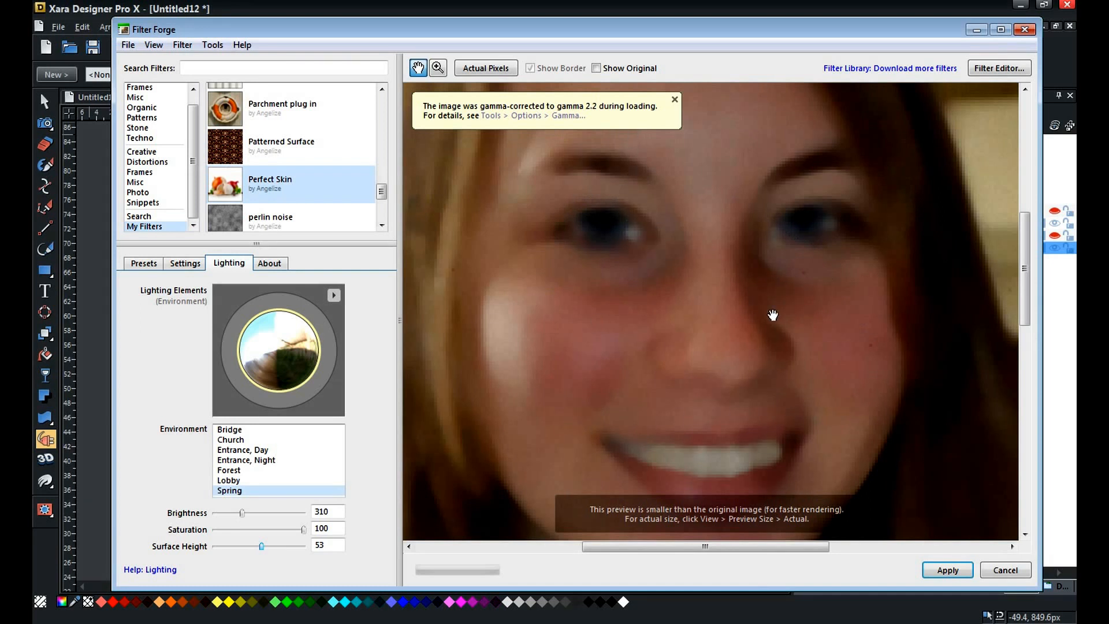
click(675, 102)
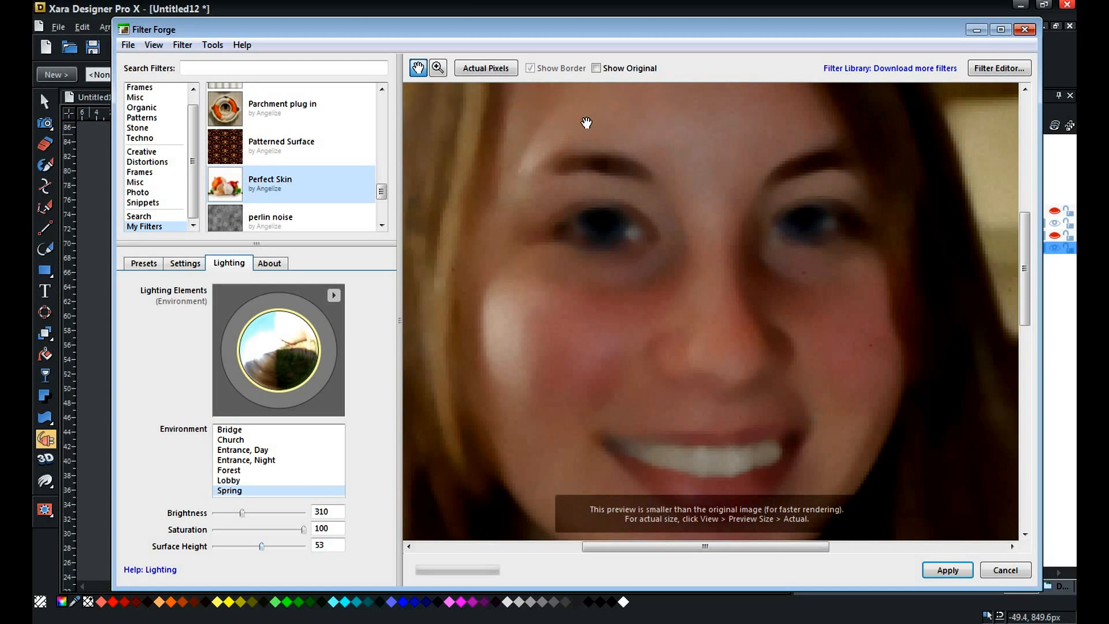
click(596, 68)
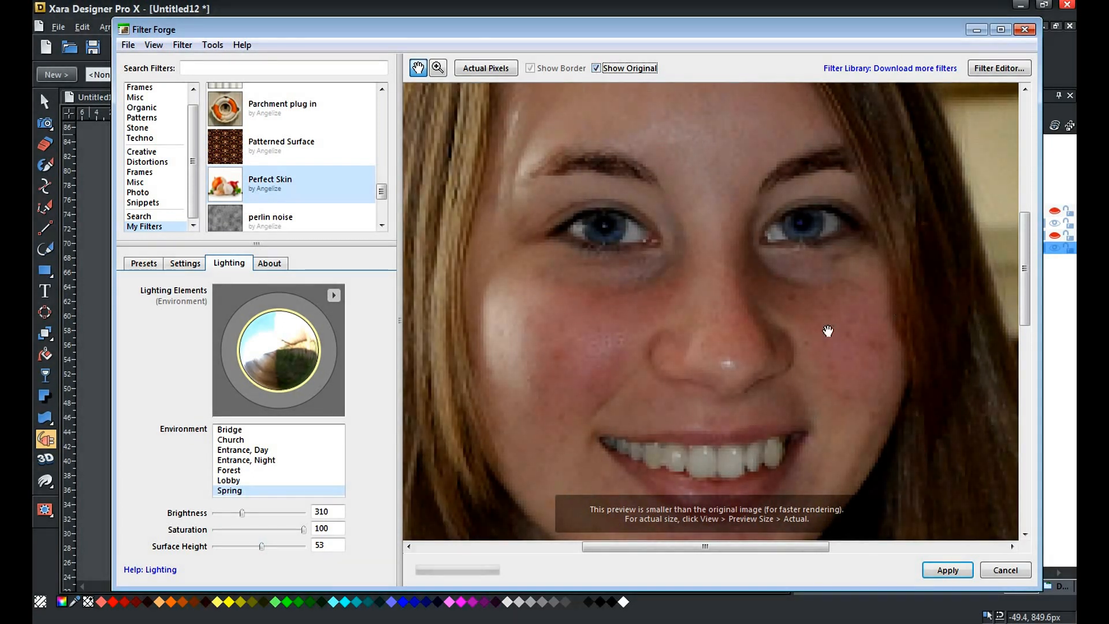
scroll(812, 343, down, 2)
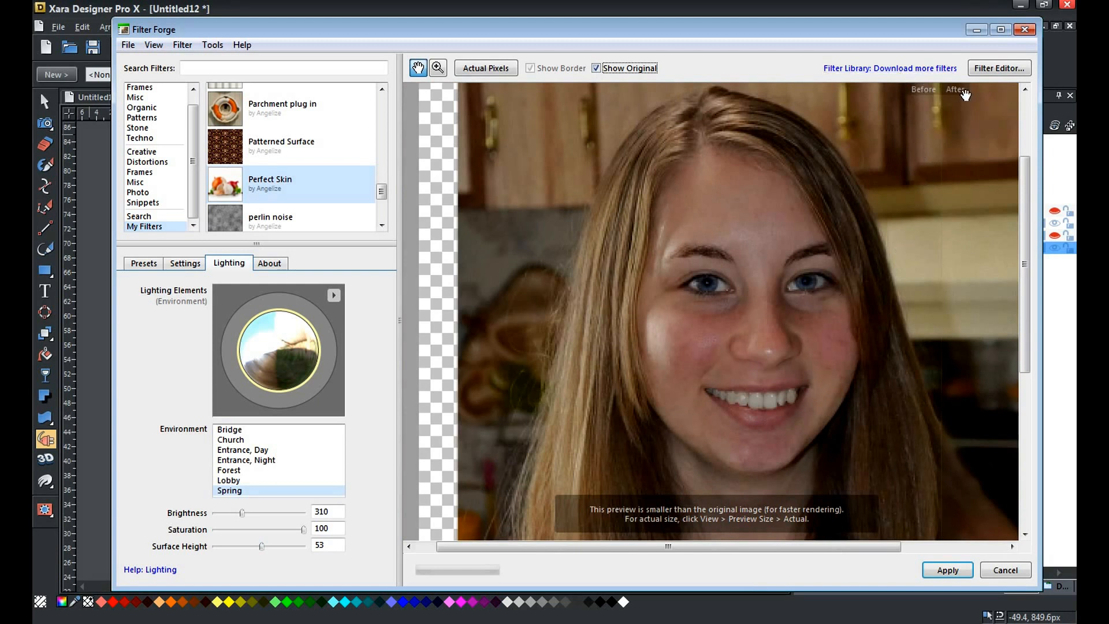
drag(947, 173, 670, 184)
drag(537, 181, 746, 180)
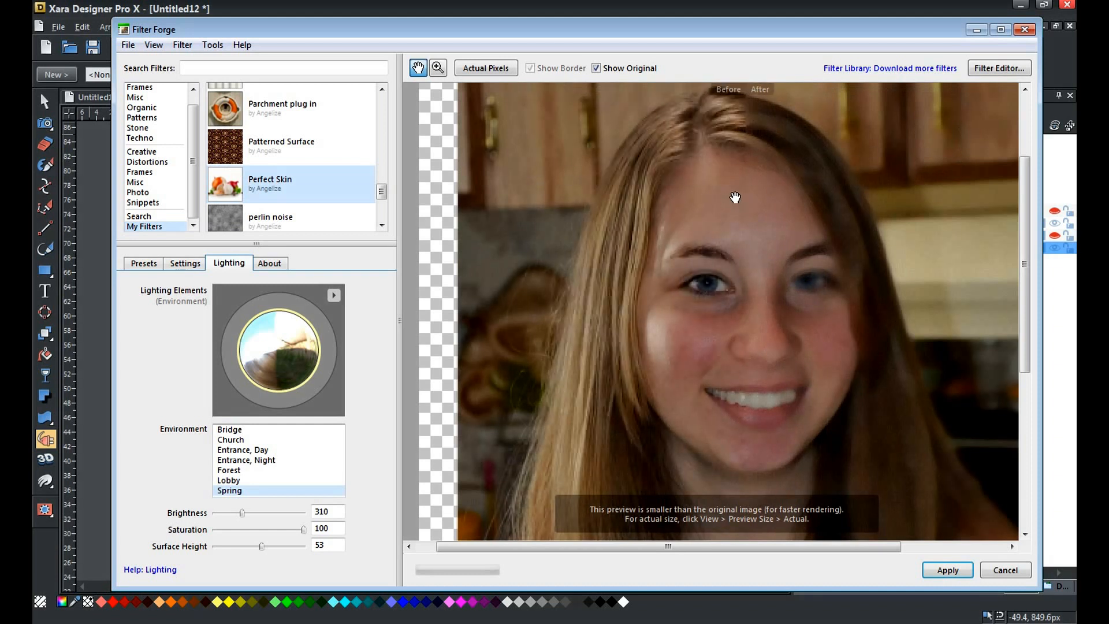
scroll(735, 197, up, 3)
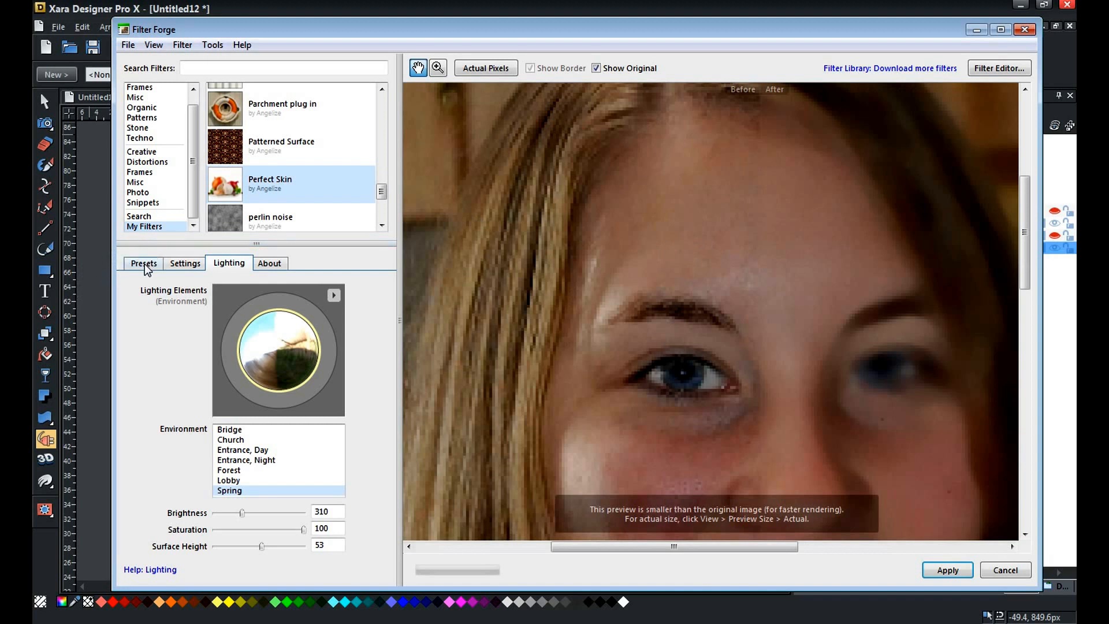
drag(260, 338, 295, 349)
scroll(807, 320, down, 2)
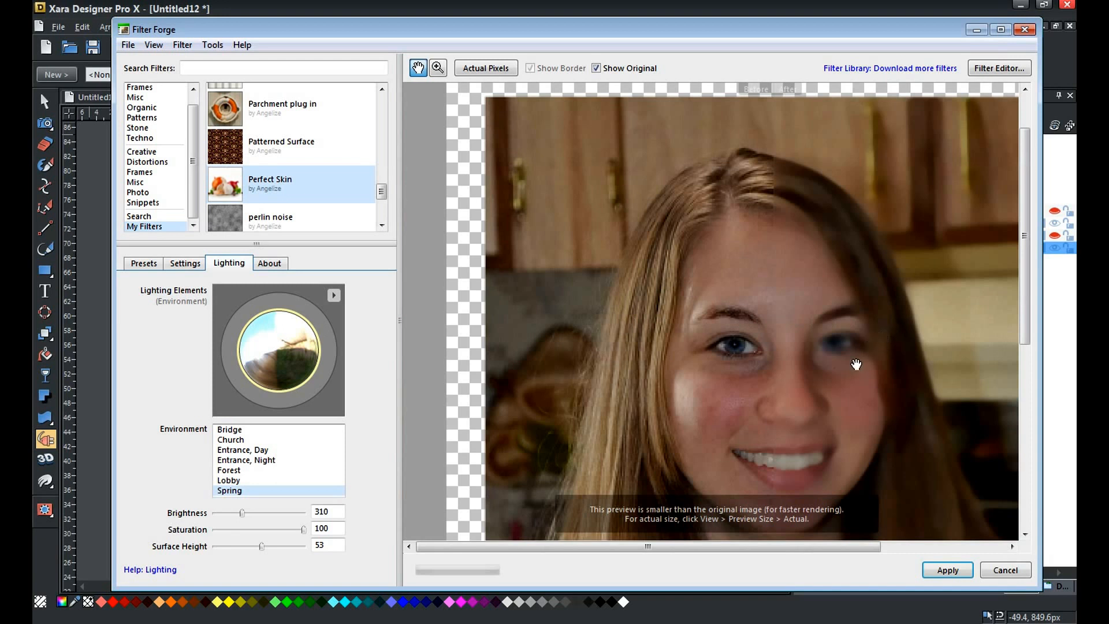
Review the Perfect Skin settings and examine the filtered result on the forehead, eyes, cheeks, mouth and whole portrait.
click(185, 263)
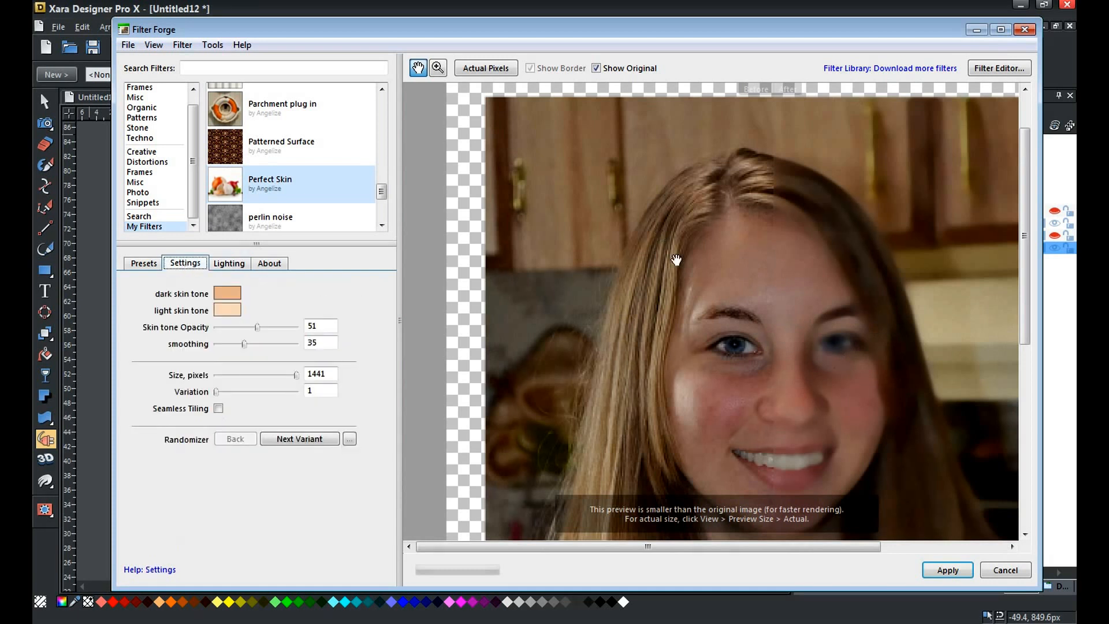
scroll(824, 290, up, 5)
scroll(825, 285, down, 2)
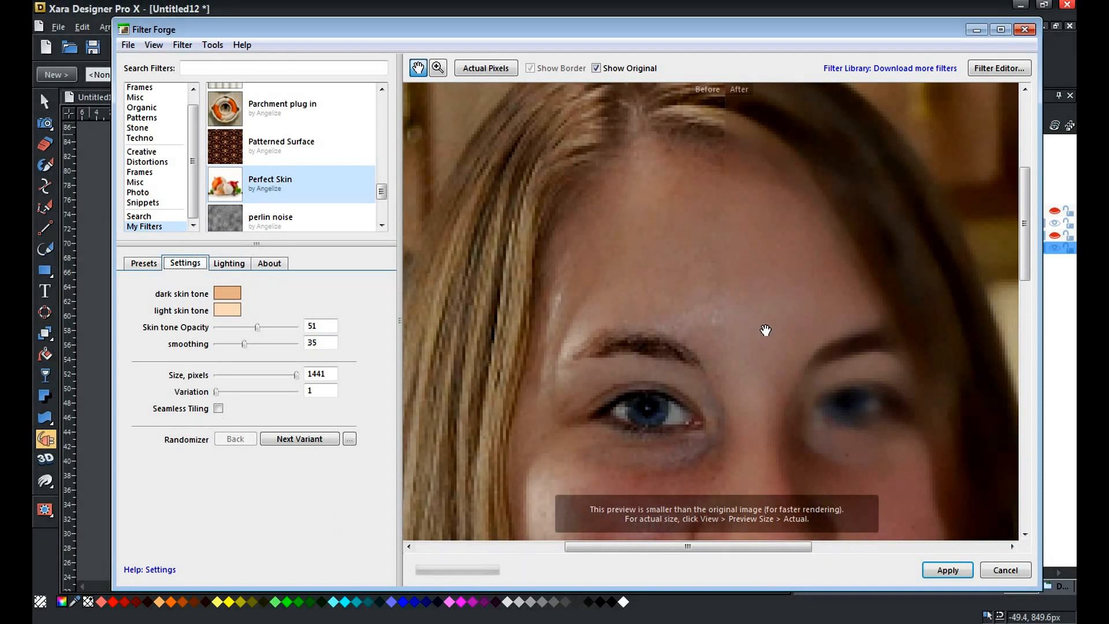
scroll(765, 330, down, 3)
scroll(736, 296, up, 1)
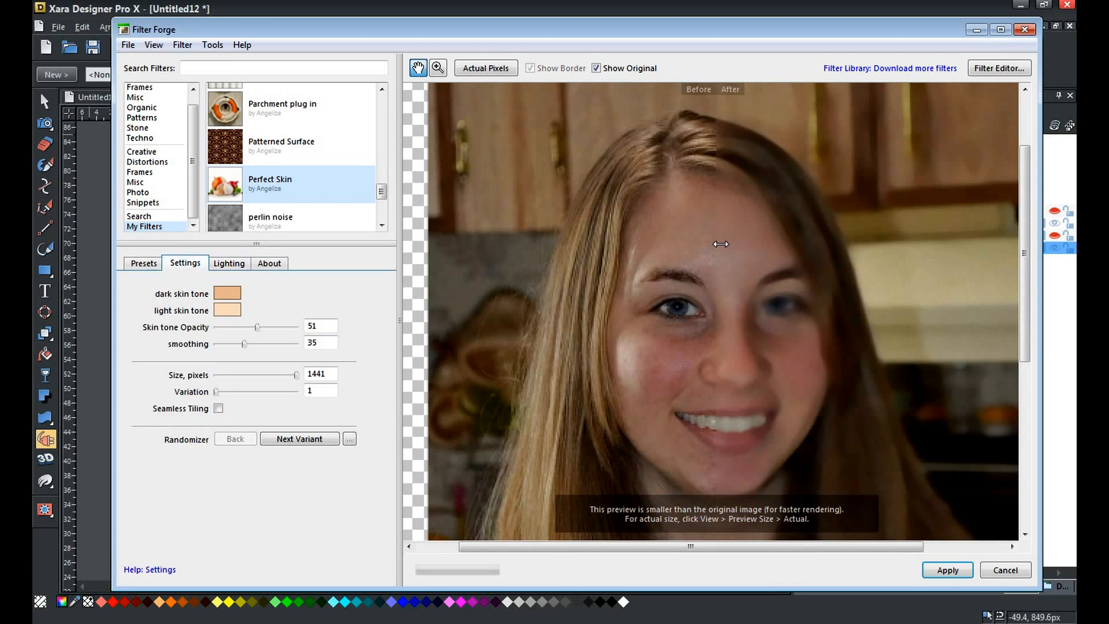
drag(720, 244, 494, 240)
scroll(711, 315, up, 2)
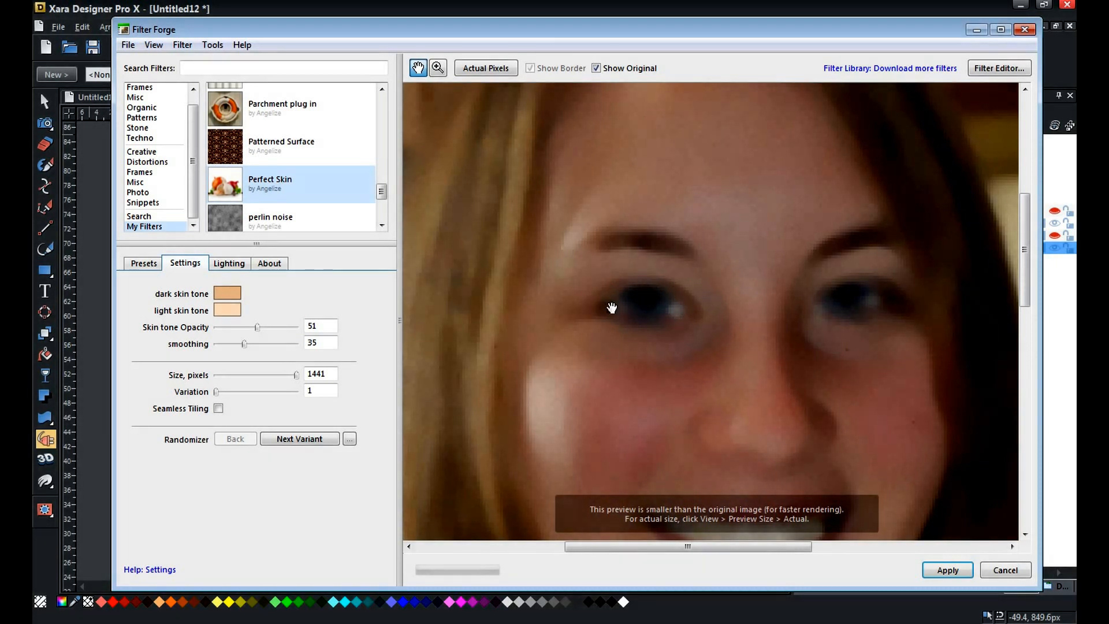
drag(867, 440, 795, 295)
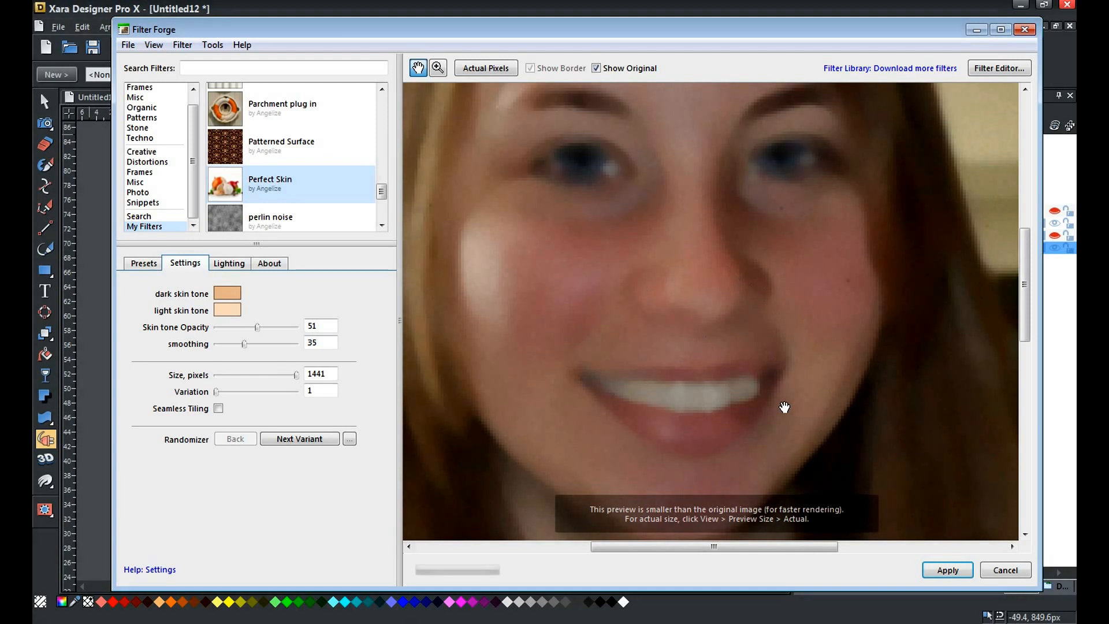
drag(782, 403, 772, 293)
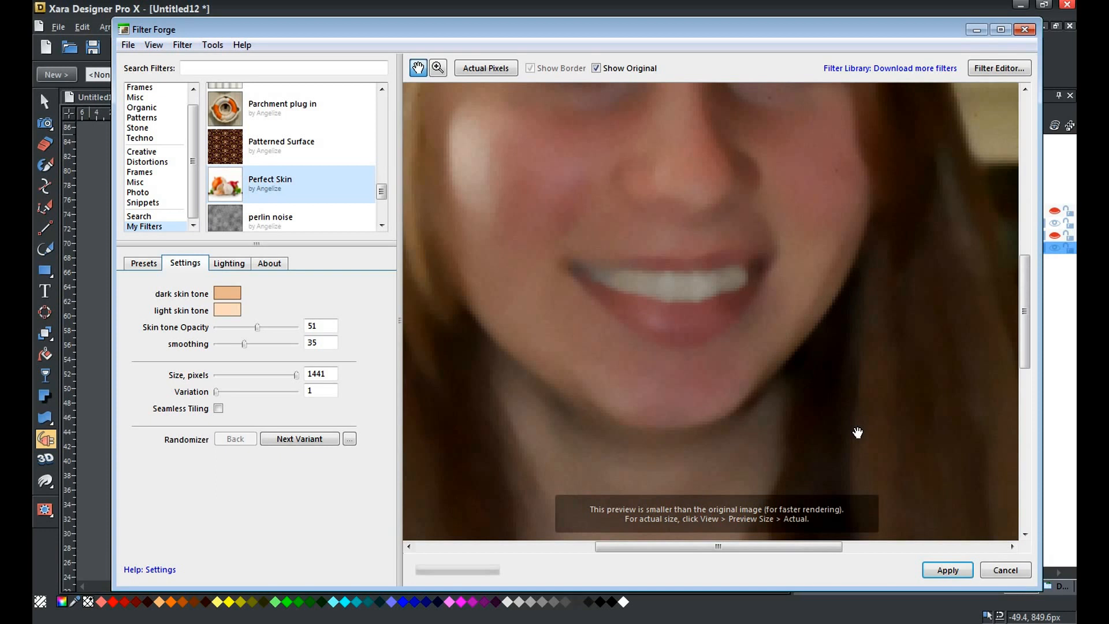
scroll(858, 433, up, 1)
scroll(857, 433, down, 1)
scroll(675, 425, down, 3)
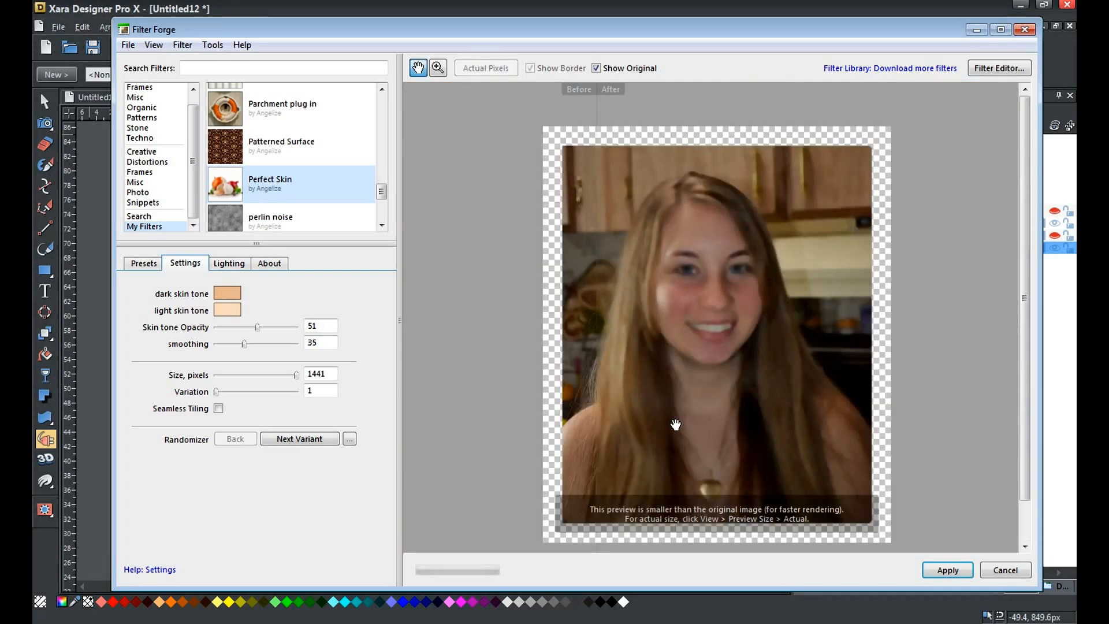
Apply the Perfect Skin filter to the lower copy of the photo.
scroll(675, 424, up, 3)
scroll(676, 424, up, 1)
scroll(675, 424, down, 2)
click(963, 575)
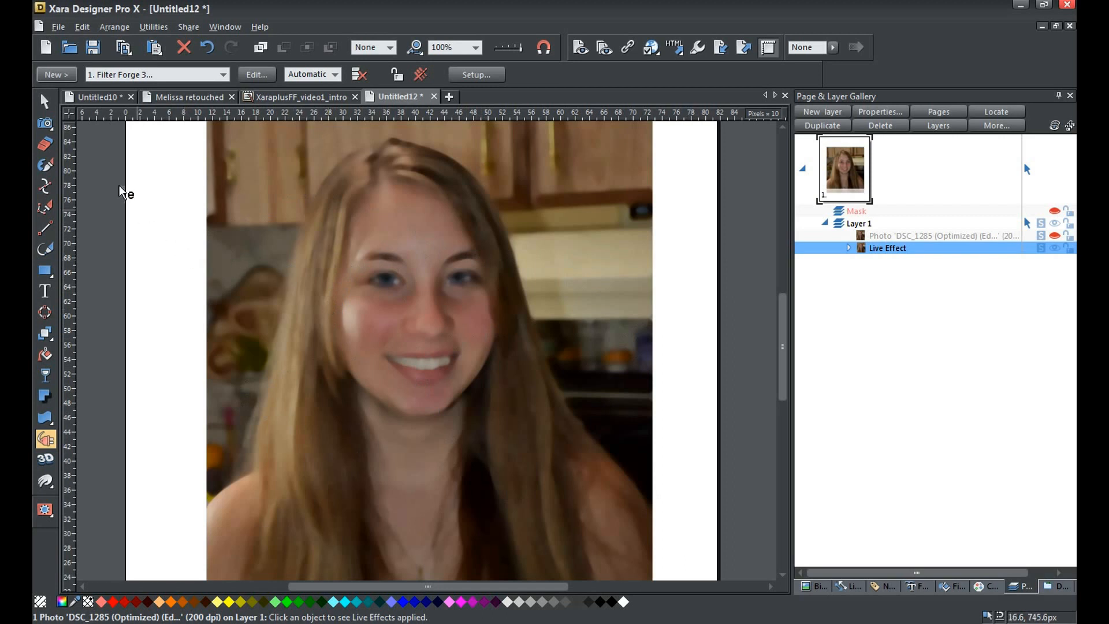
Examine the smoothed photo on the page, checking the hair, forehead, eyes and cheeks up close and the portrait as a whole.
key(F2)
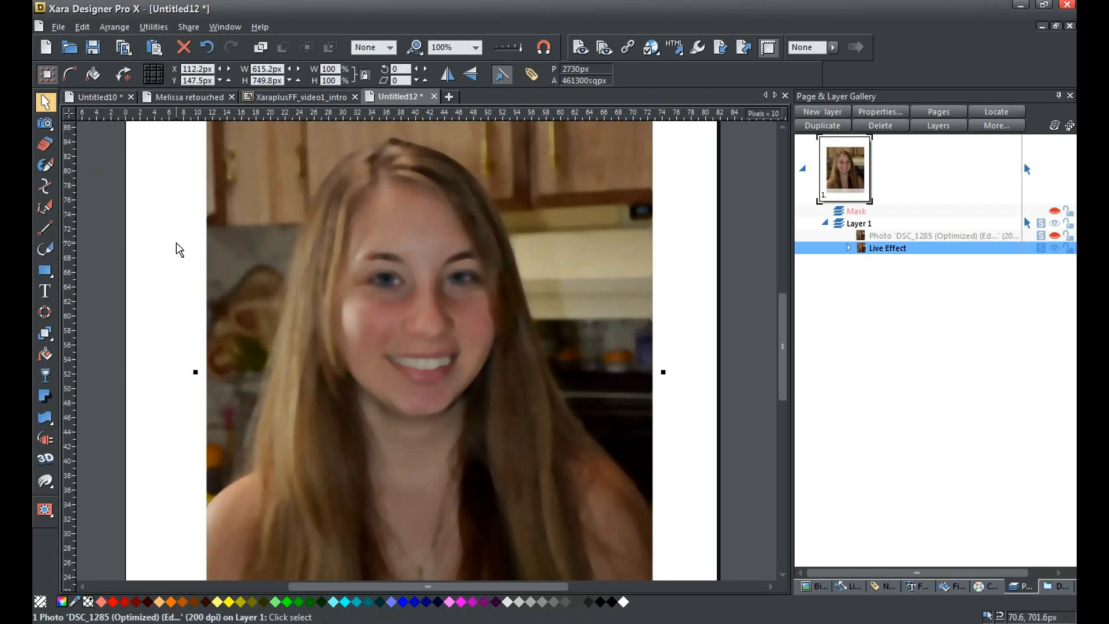
scroll(179, 250, up, 3)
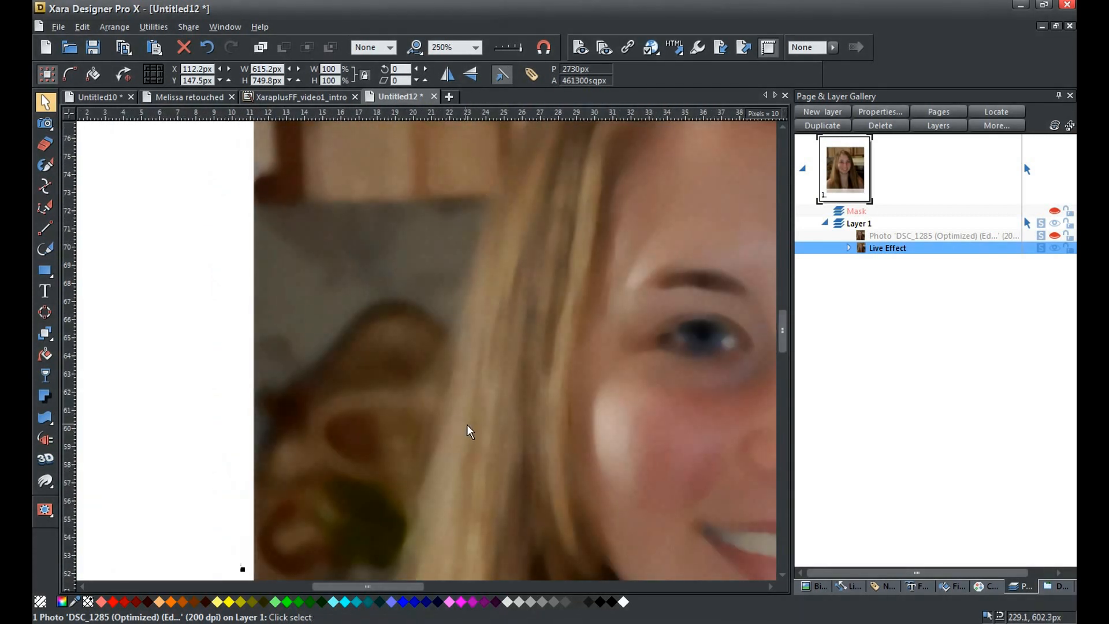
drag(414, 587, 470, 561)
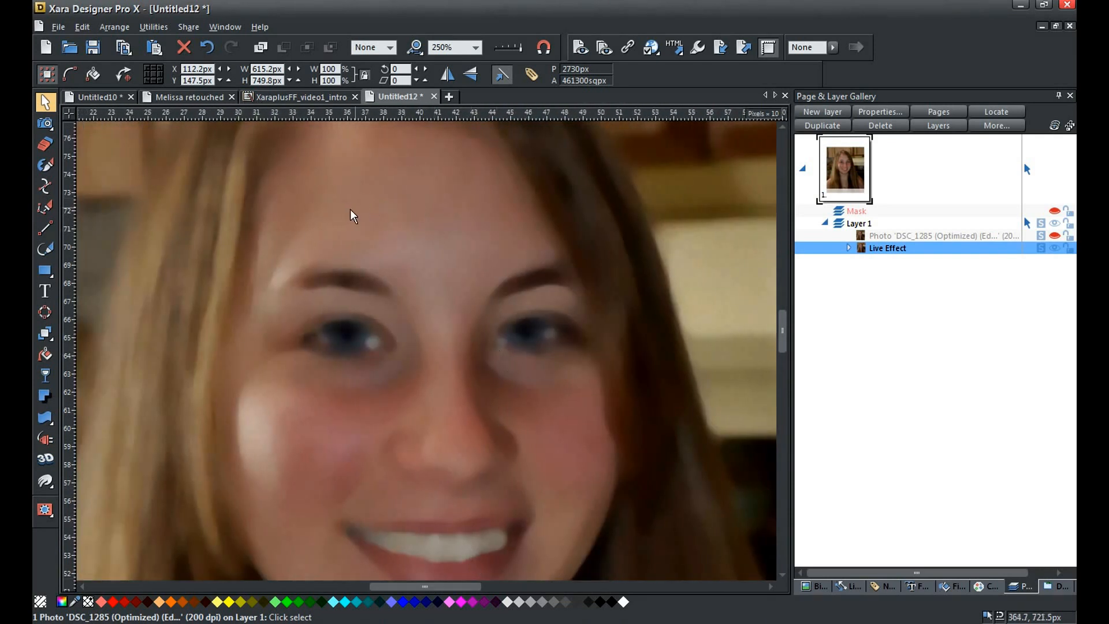
scroll(425, 200, up, 2)
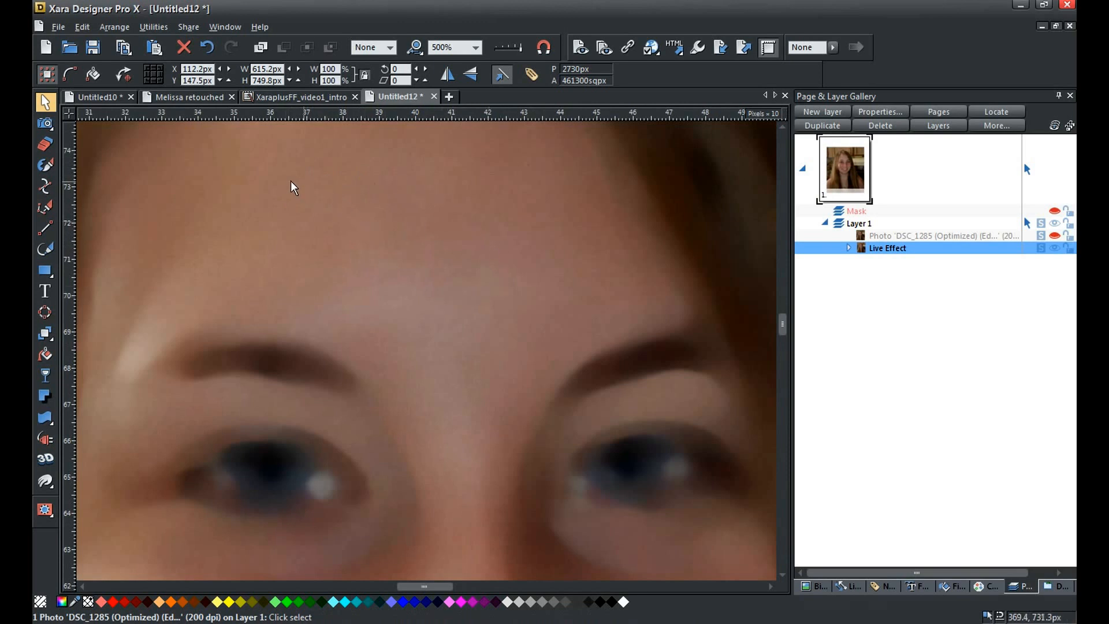
scroll(364, 255, down, 2)
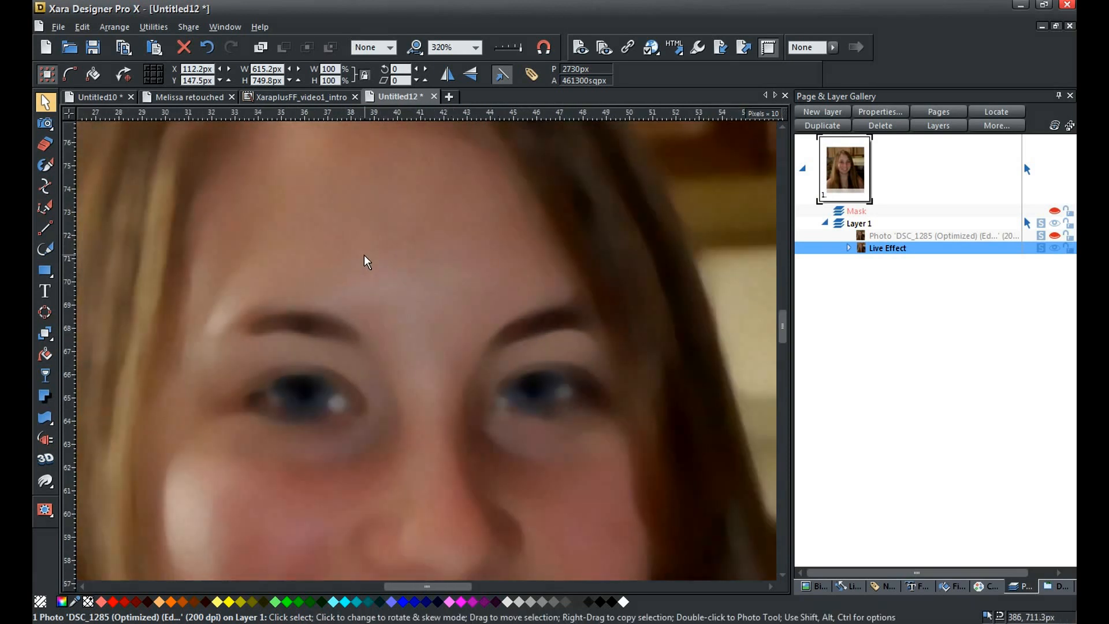
scroll(394, 311, down, 1)
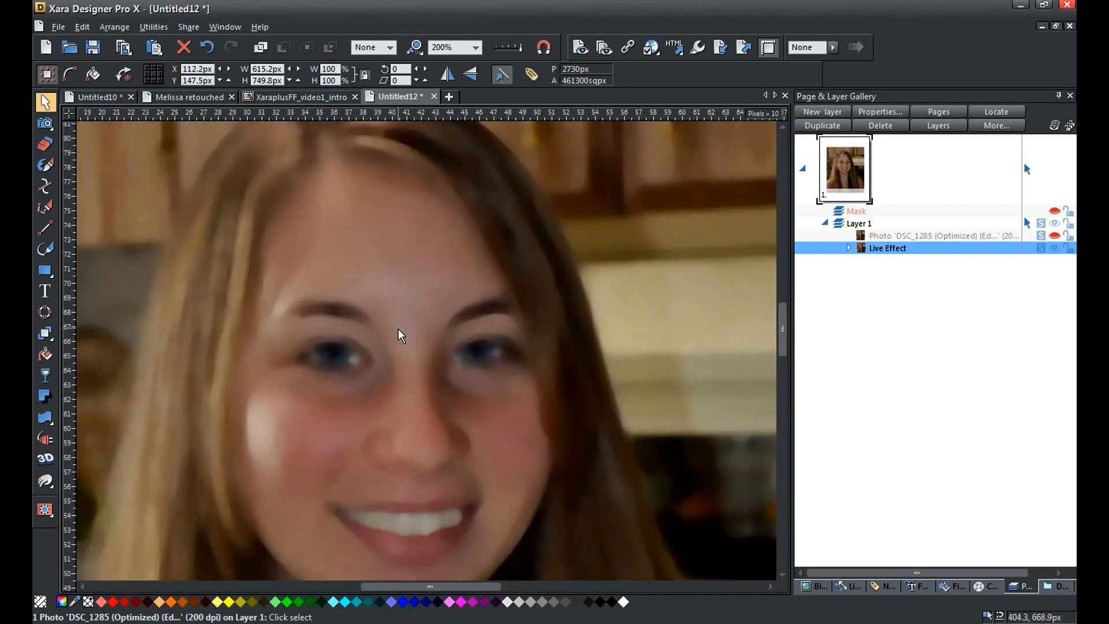
scroll(397, 328, down, 1)
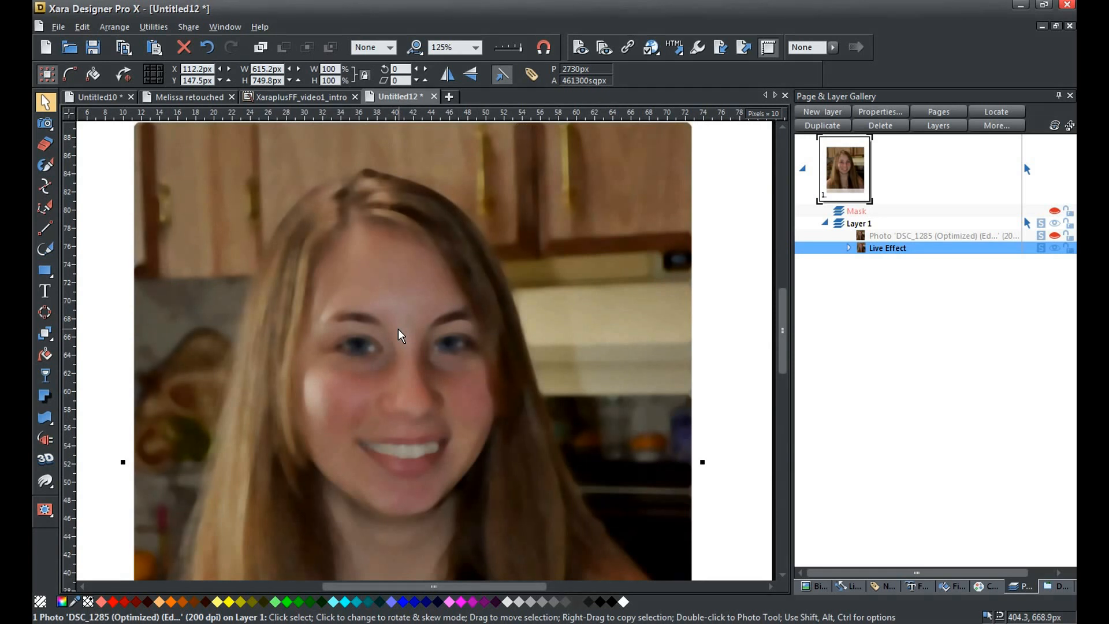
scroll(397, 328, up, 2)
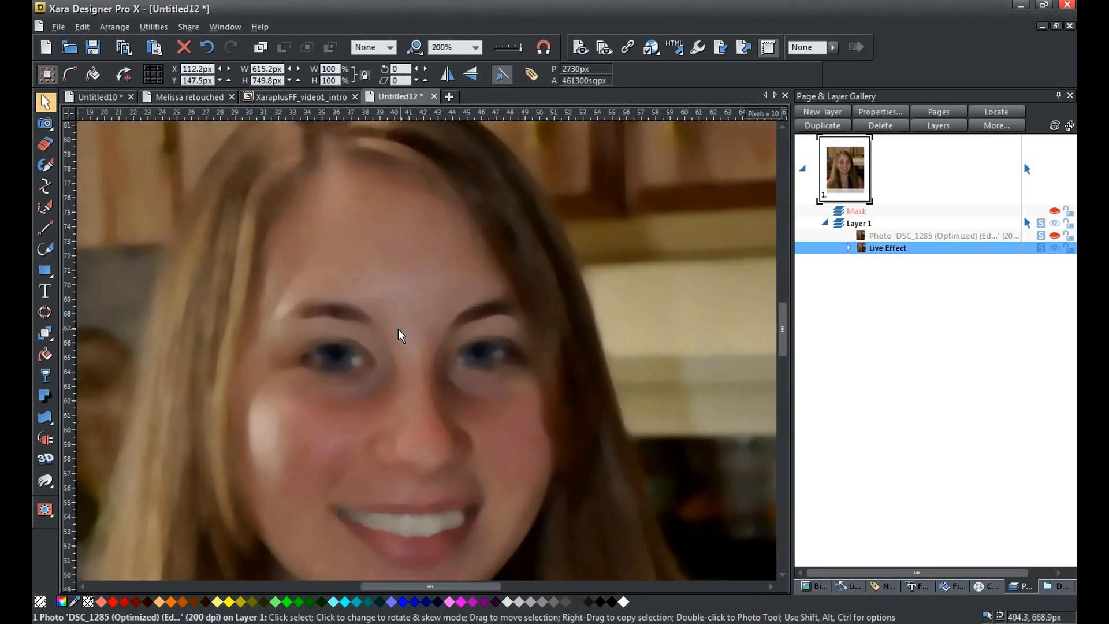
scroll(397, 328, up, 1)
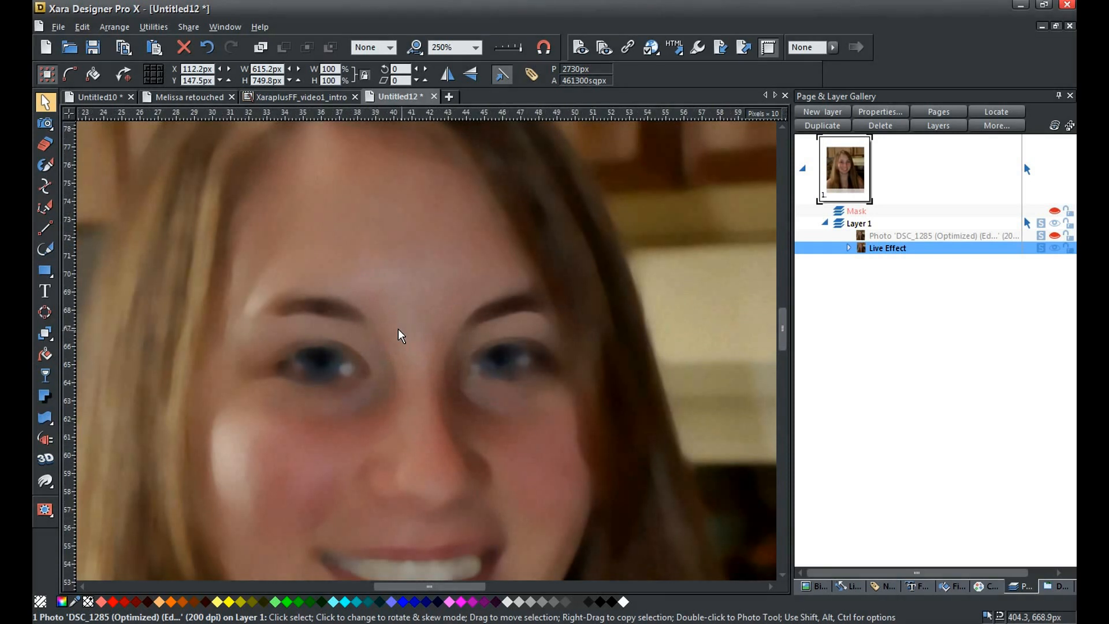
scroll(398, 328, down, 3)
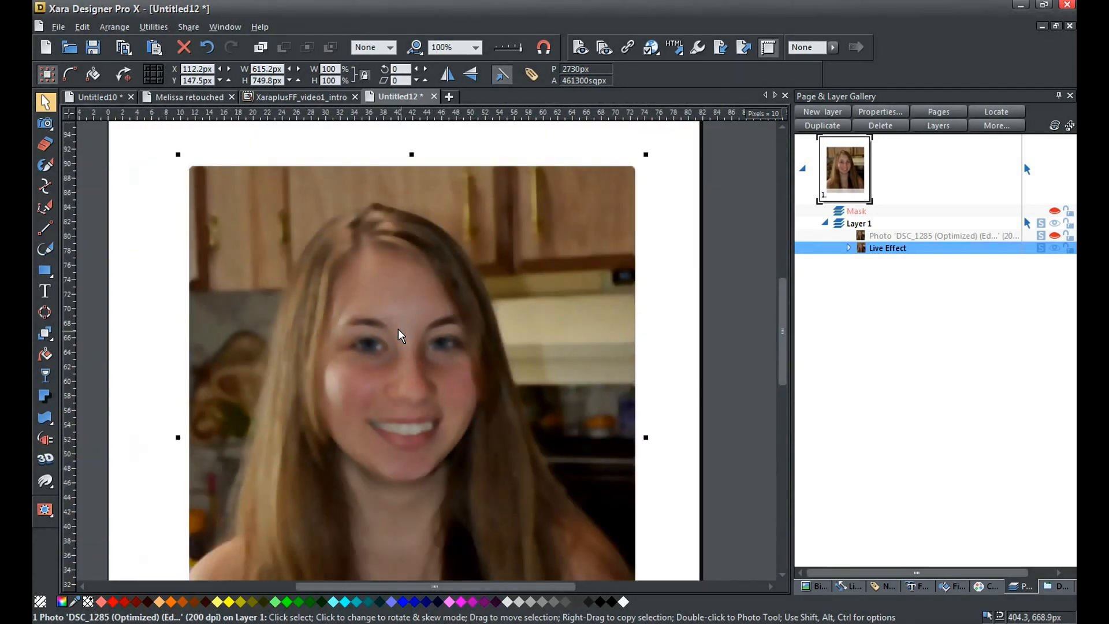
drag(780, 366, 780, 375)
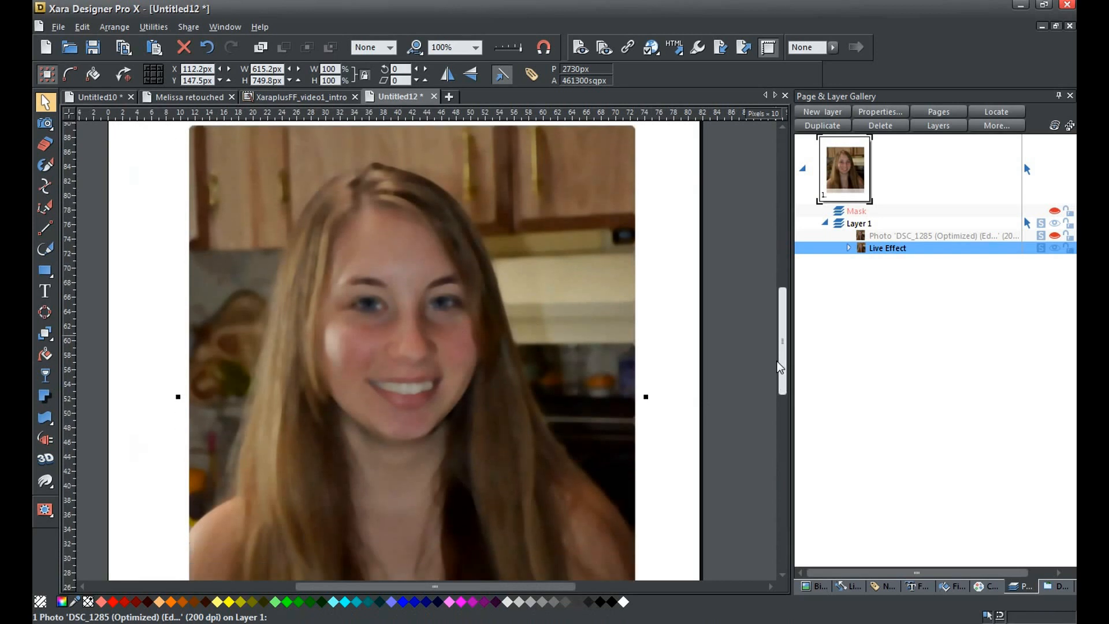
Lock the Filter Forge live effect on the lower copy and make the hidden upper photo visible on Layer 1.
click(45, 442)
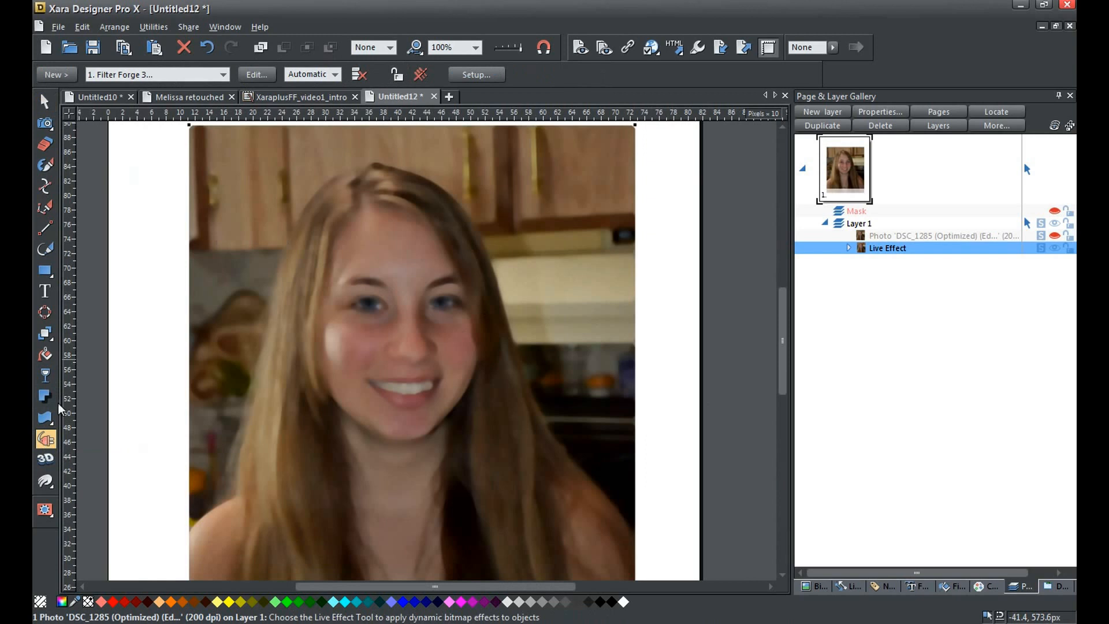
click(397, 75)
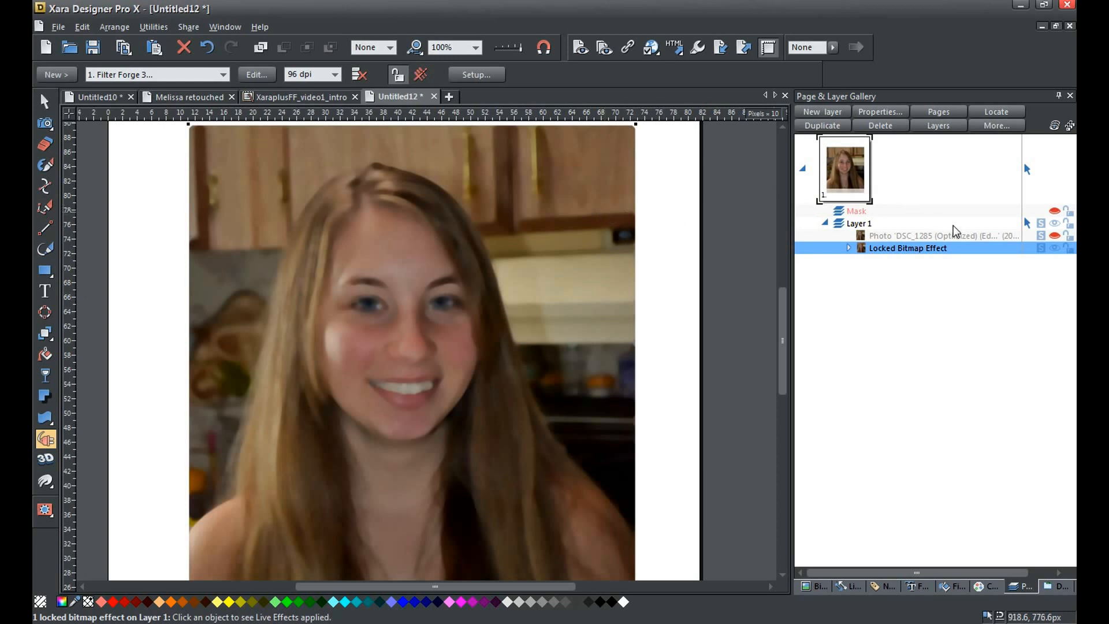
click(1052, 237)
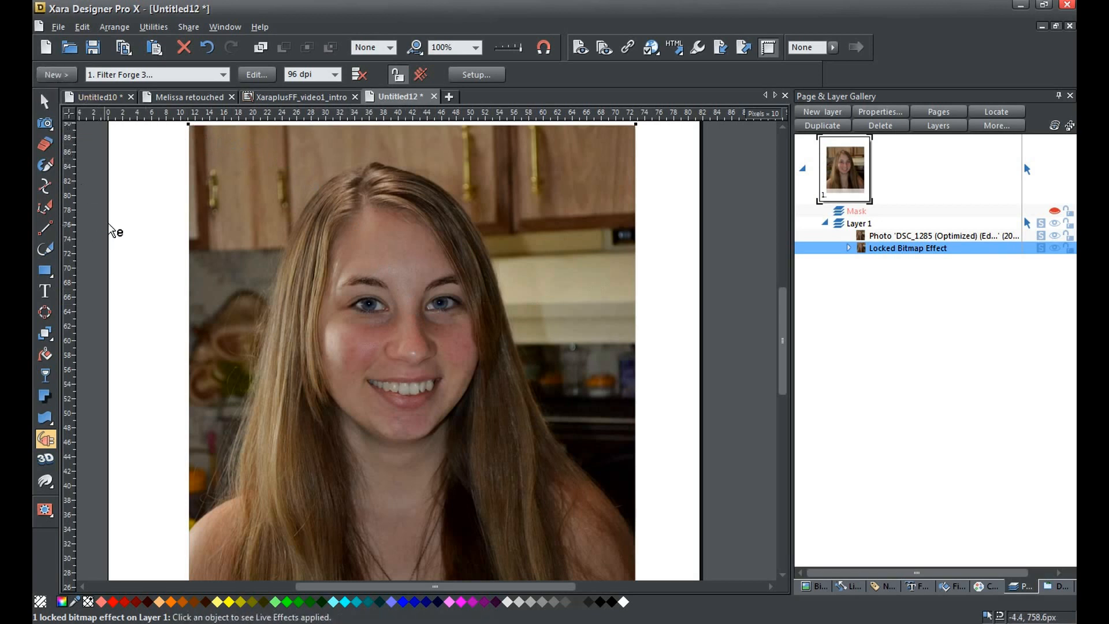
click(45, 102)
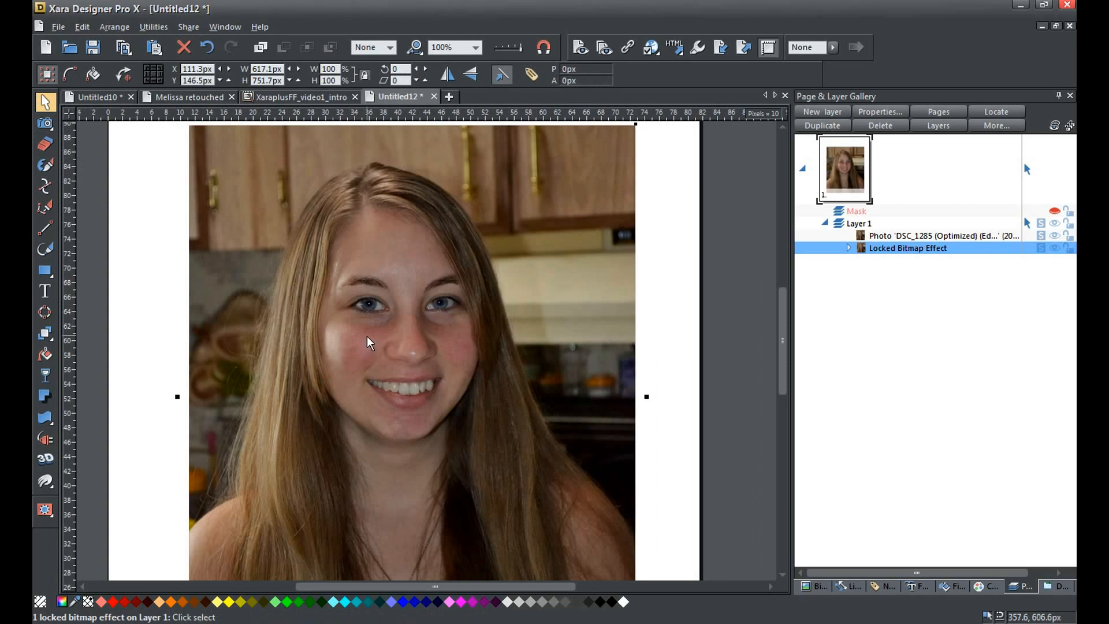
Clear the selection and set a flat transparency of 20% with no object selected.
scroll(366, 335, up, 1)
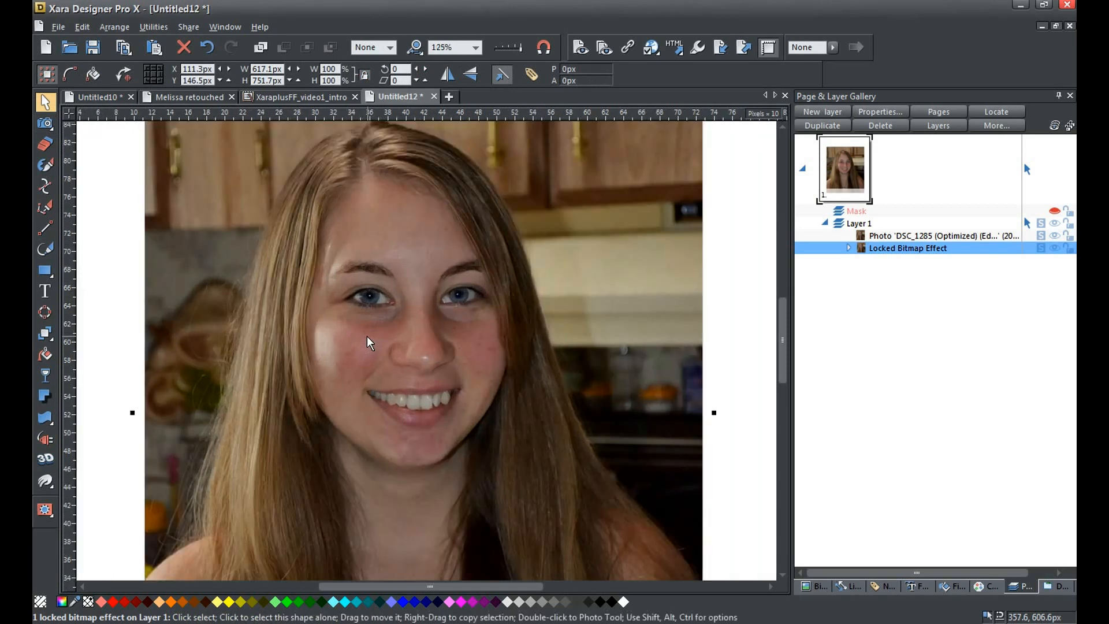
scroll(366, 335, up, 1)
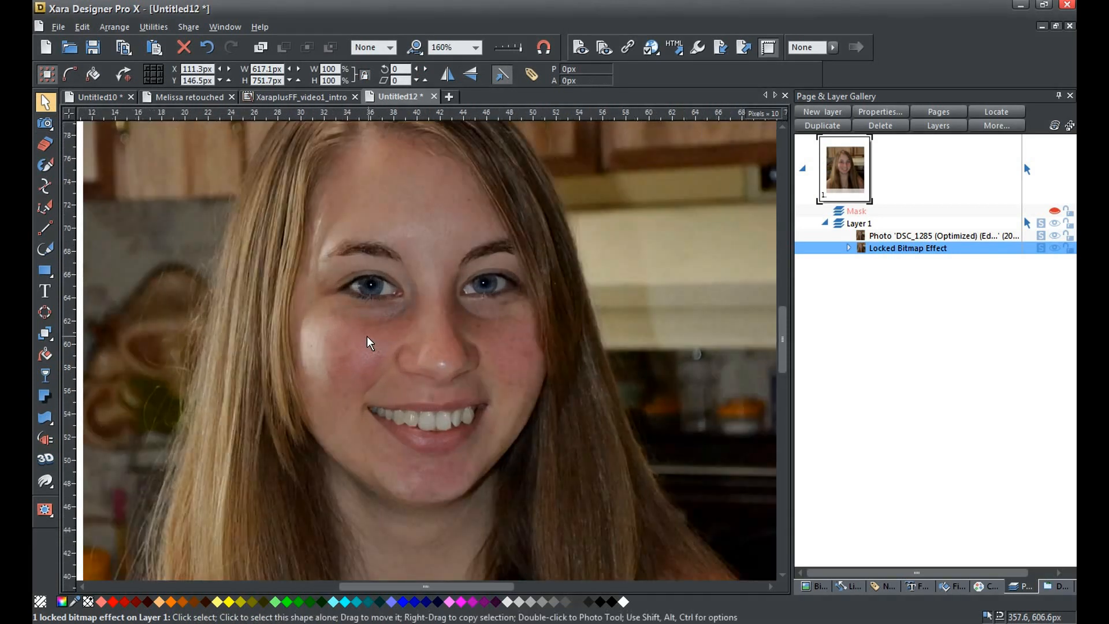
drag(784, 365, 784, 356)
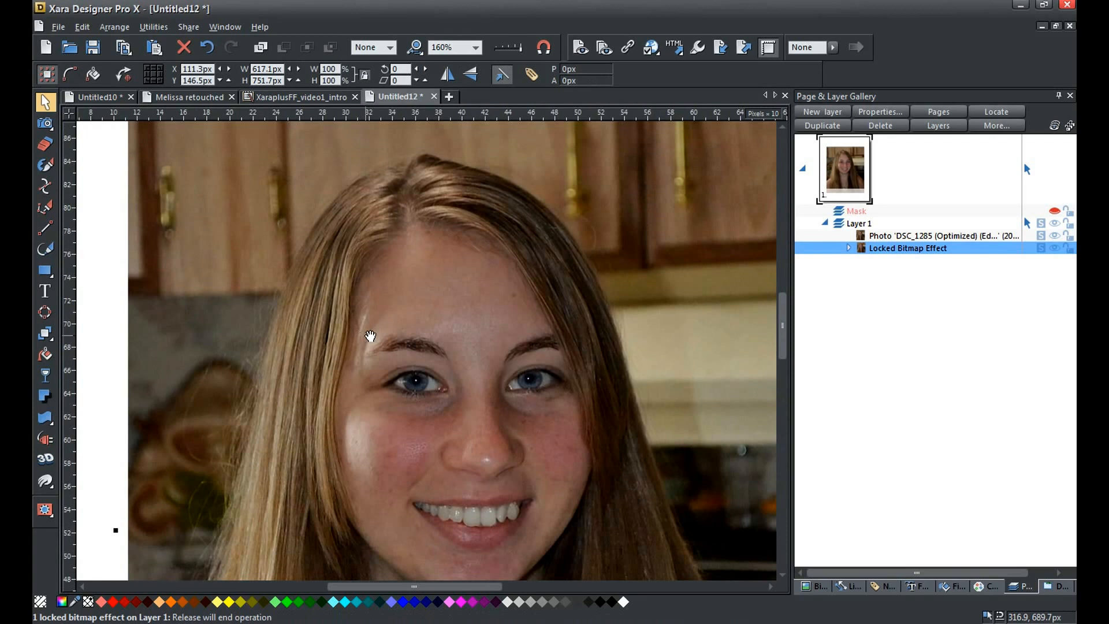
key(Escape)
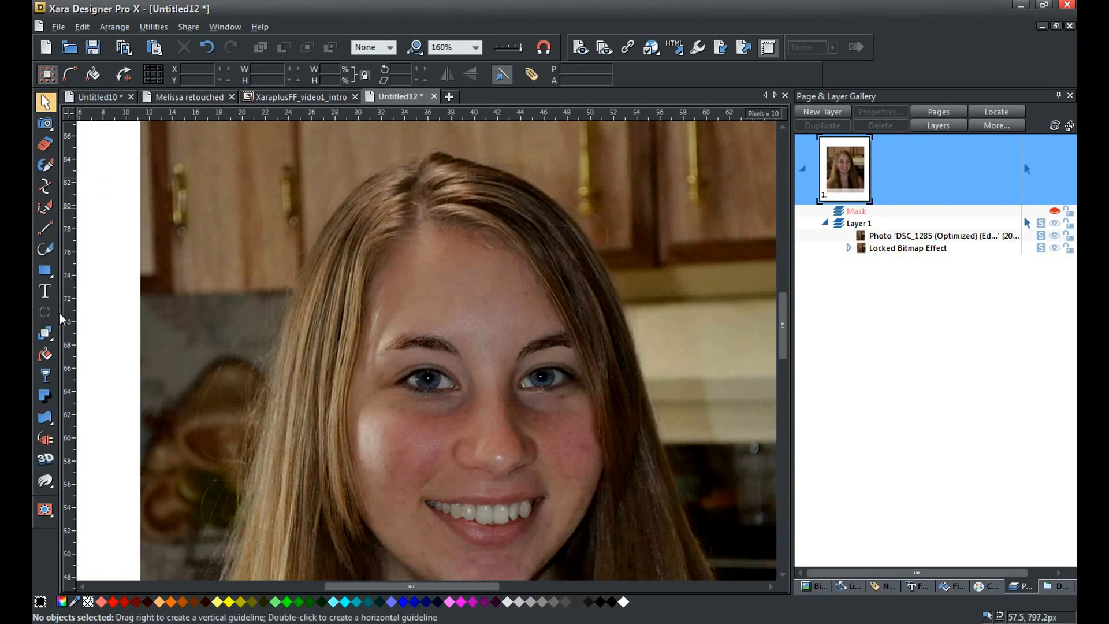
click(47, 374)
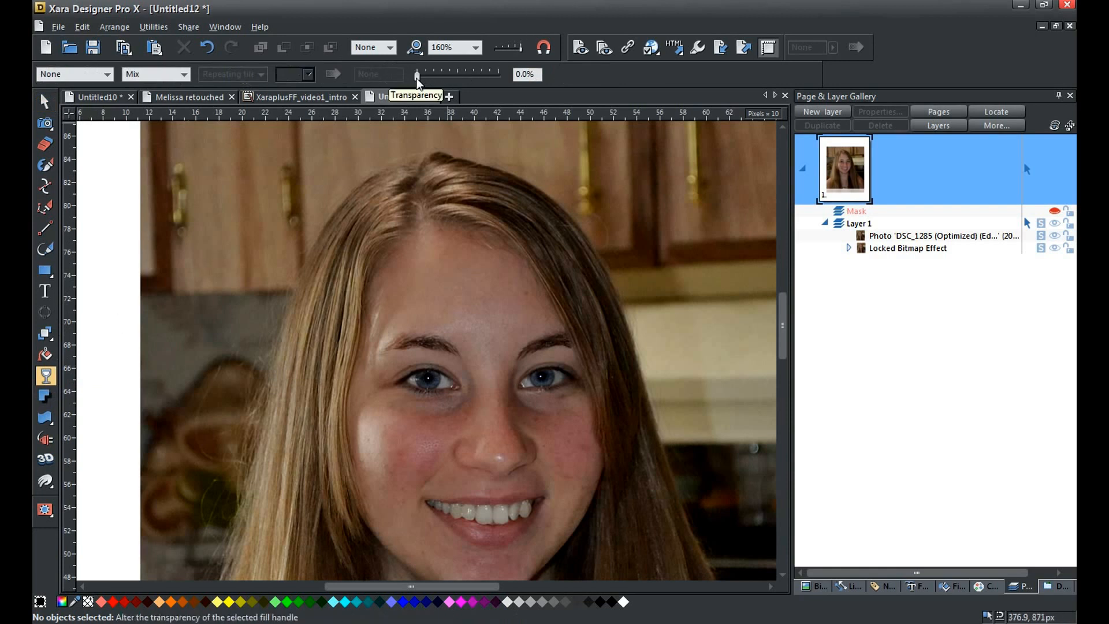
drag(417, 78, 434, 76)
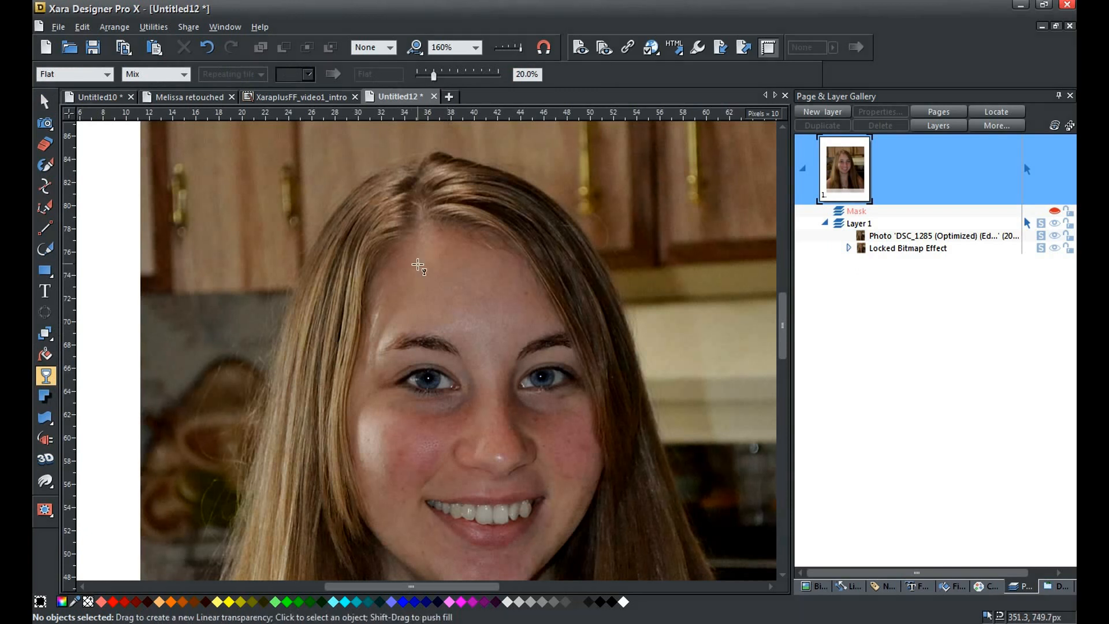
Try a short Eraser stroke over the background beside the hair and undo it.
scroll(107, 192, down, 1)
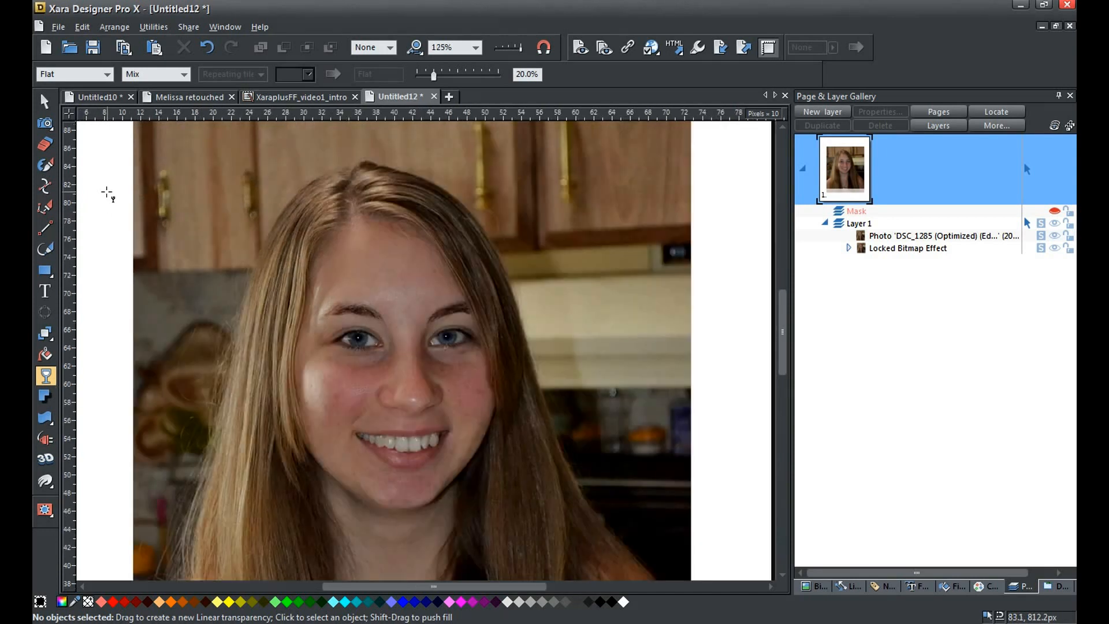
scroll(107, 192, up, 1)
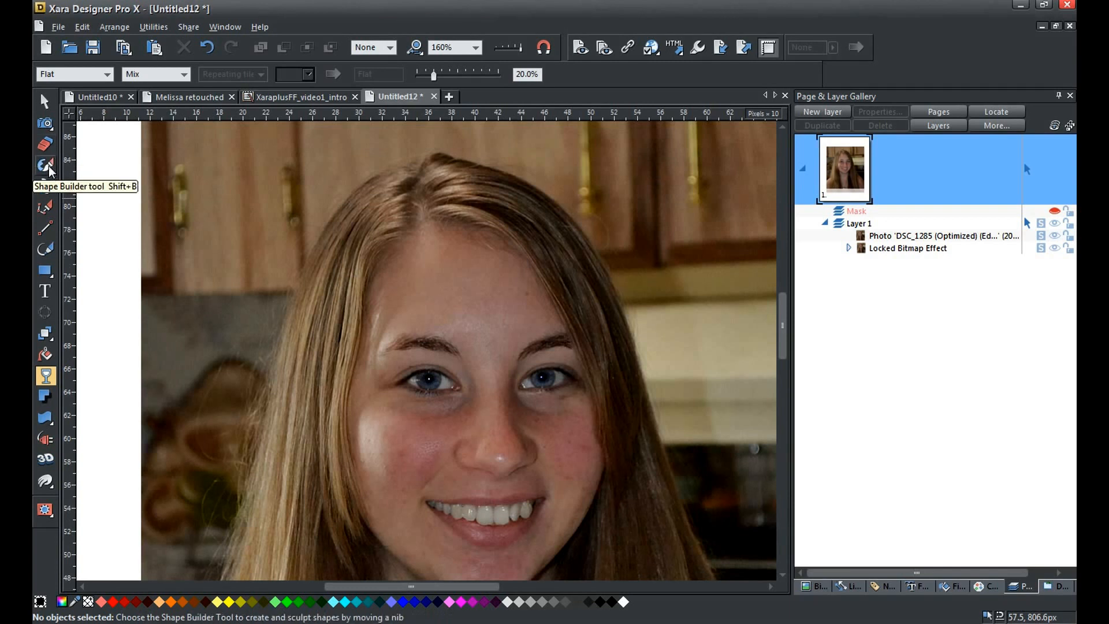
click(45, 145)
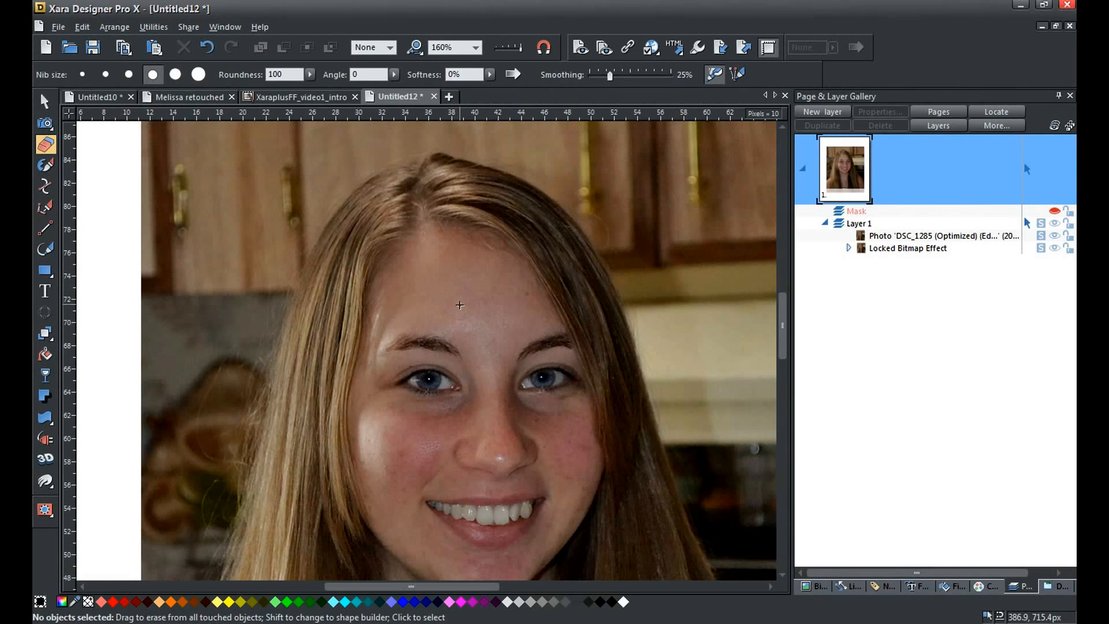
drag(249, 375, 263, 362)
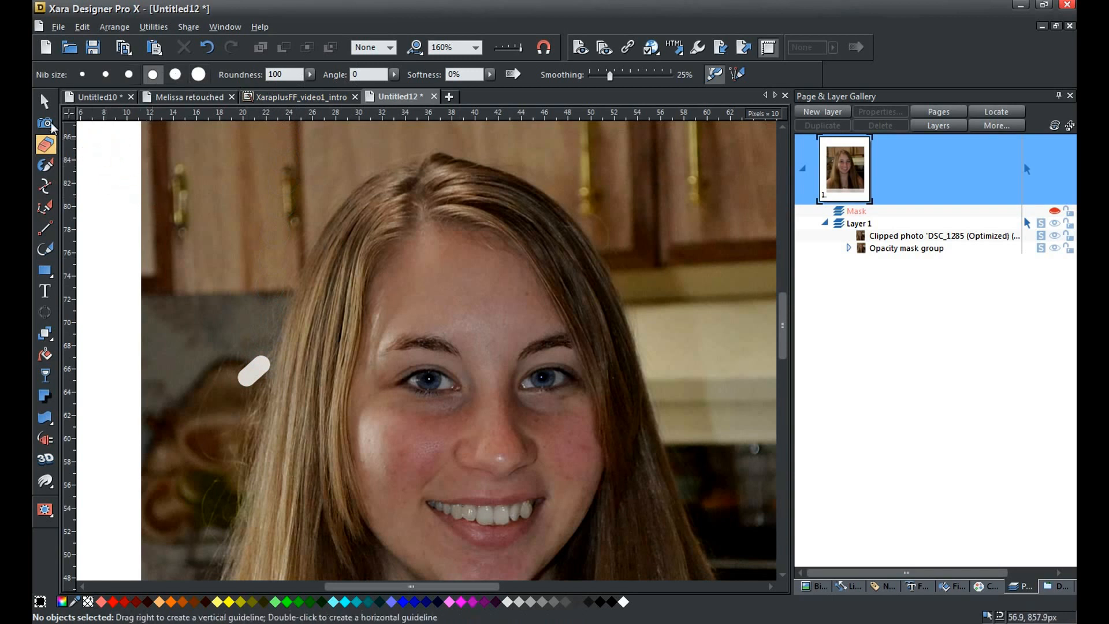
click(206, 48)
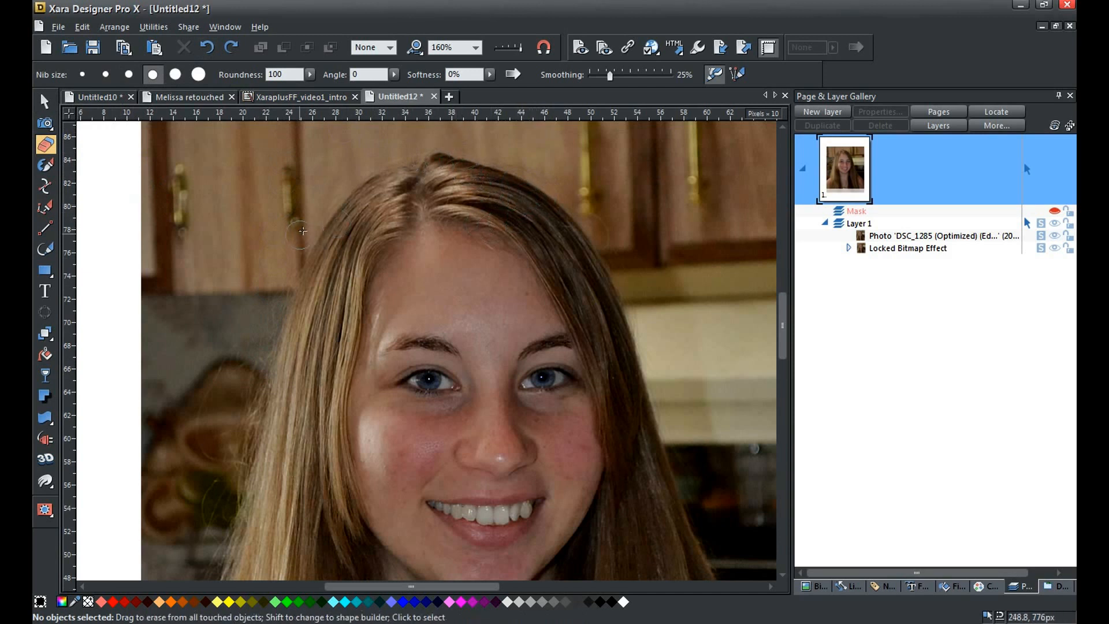
Set the eraser softness to 82% and select the sharp upper photo on Layer 1.
click(490, 75)
drag(490, 91, 535, 89)
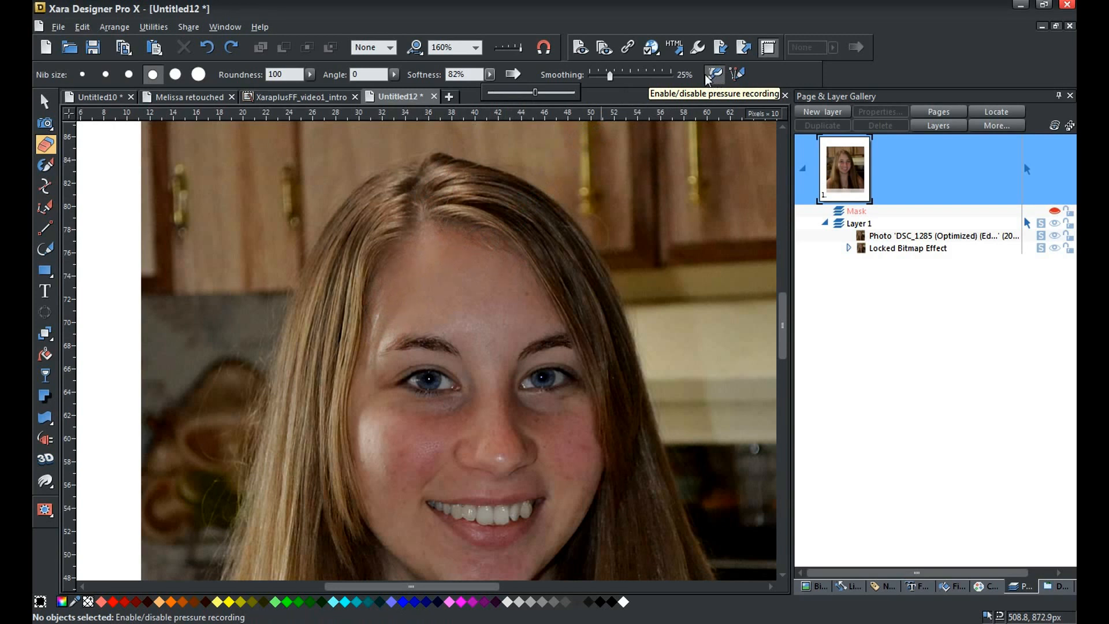
click(889, 235)
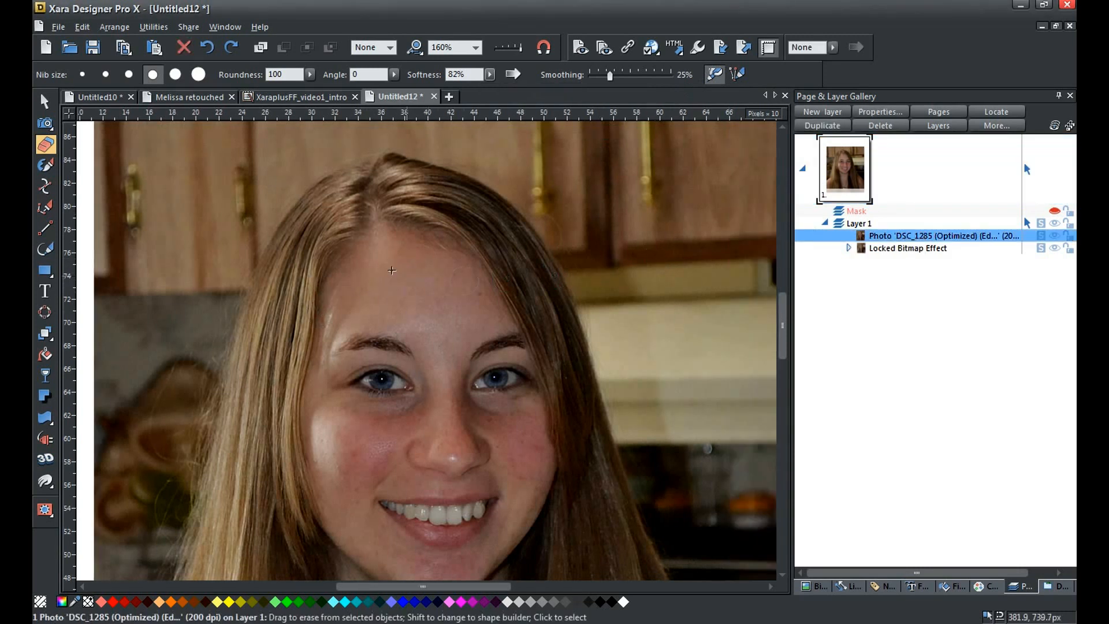
Erase the upper photo over the forehead, between the eyebrows and around the nose bridge to reveal the smoothed skin beneath.
drag(361, 275, 388, 240)
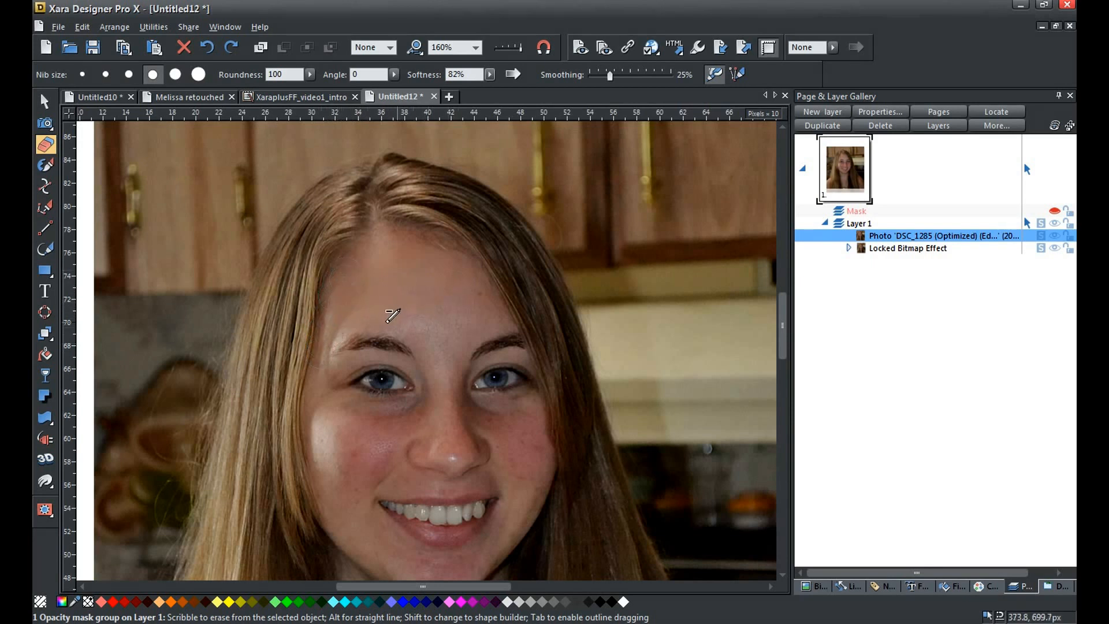
drag(430, 334, 433, 312)
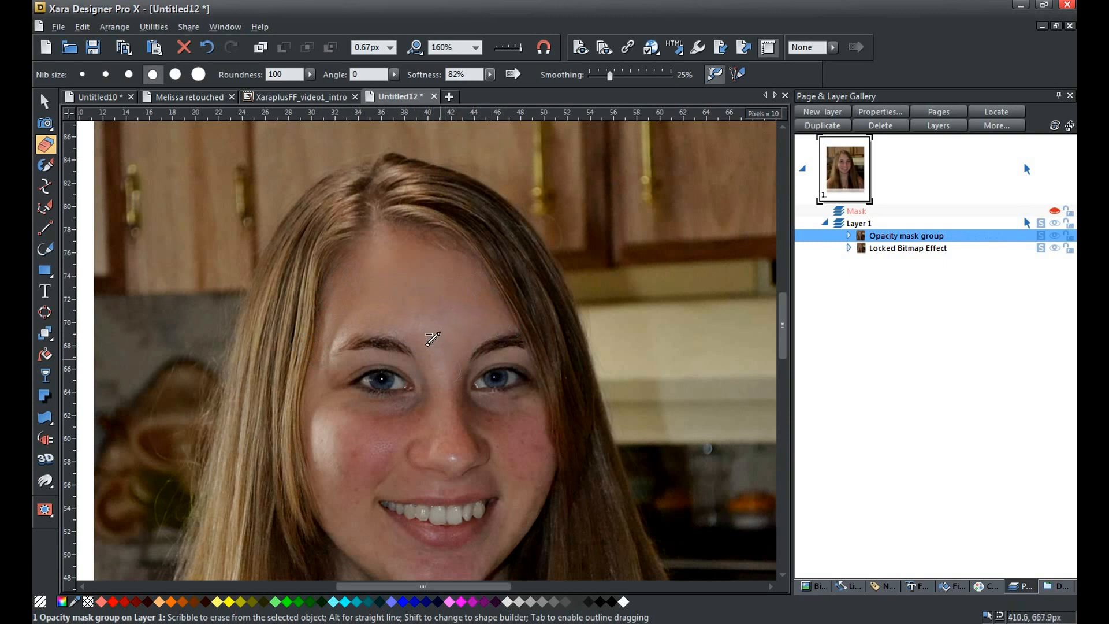
drag(420, 334, 442, 373)
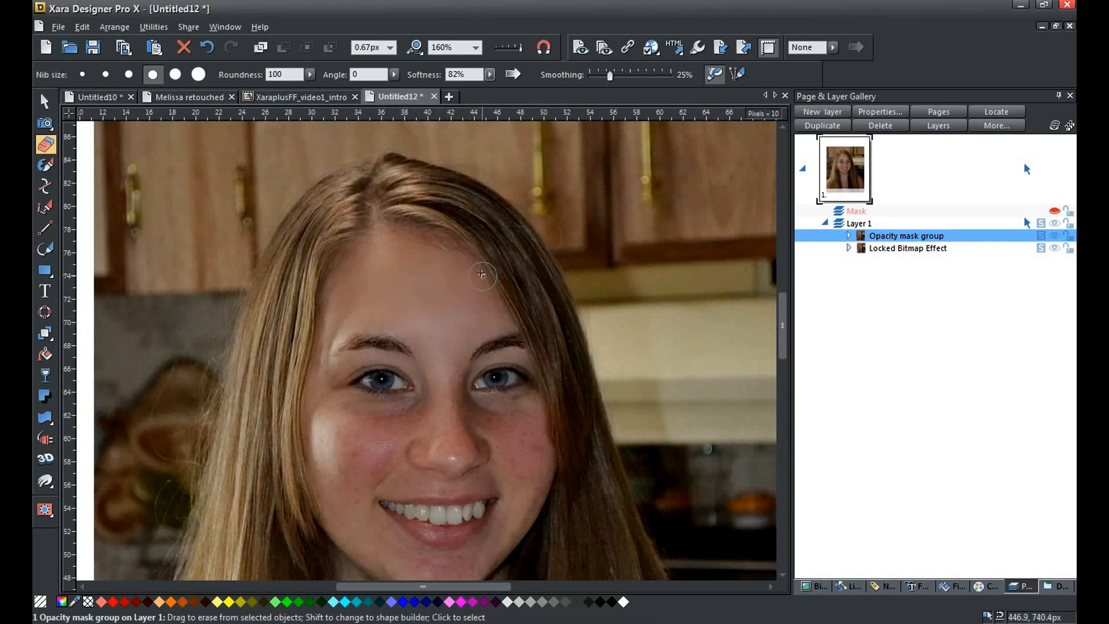
click(363, 375)
mouse_move(450, 369)
mouse_down()
mouse_move(468, 406)
mouse_move(456, 381)
mouse_move(459, 415)
mouse_move(445, 362)
mouse_move(436, 415)
mouse_move(416, 432)
mouse_move(441, 393)
mouse_move(460, 434)
mouse_move(450, 405)
mouse_move(434, 449)
mouse_move(446, 434)
mouse_move(456, 449)
mouse_move(453, 406)
mouse_move(516, 423)
mouse_move(526, 418)
mouse_move(475, 400)
mouse_move(535, 401)
mouse_move(492, 408)
mouse_move(514, 448)
mouse_move(479, 429)
mouse_move(501, 472)
mouse_move(492, 446)
mouse_up()
Erase the upper photo around the eye on the picture's right side, the cheek below it and the nose, sparing the eye itself.
scroll(475, 436, up, 2)
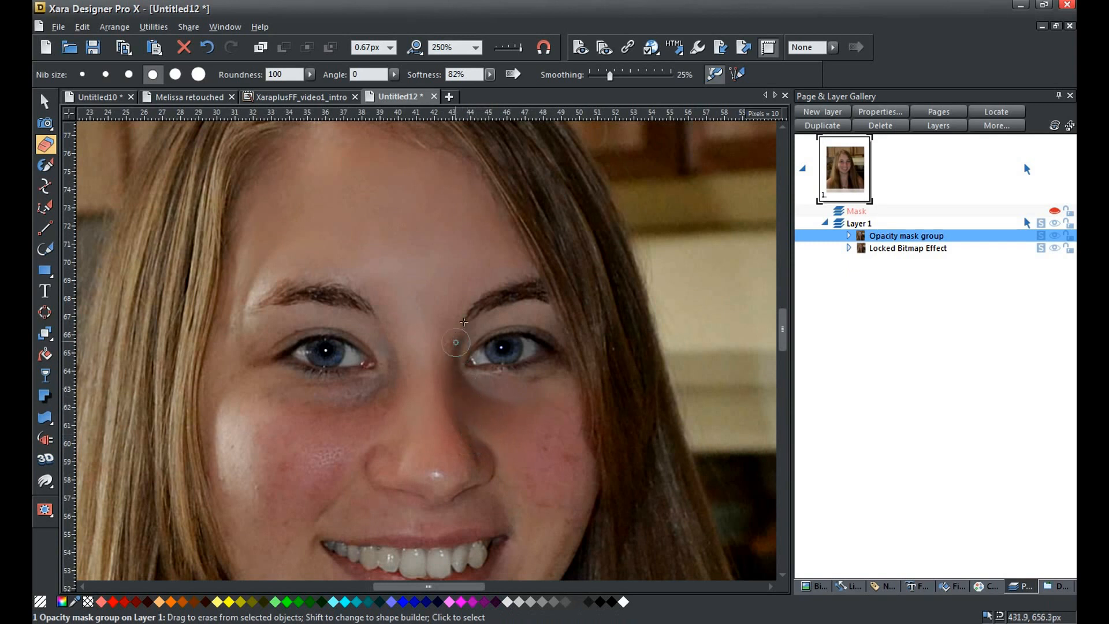
mouse_move(449, 358)
mouse_down()
mouse_move(450, 330)
mouse_move(448, 354)
mouse_move(510, 318)
mouse_move(483, 324)
mouse_move(501, 315)
mouse_move(547, 322)
mouse_move(508, 319)
mouse_move(542, 321)
mouse_move(513, 313)
mouse_move(554, 309)
mouse_up()
mouse_move(522, 373)
mouse_down()
mouse_move(557, 366)
mouse_move(495, 384)
mouse_move(478, 367)
mouse_move(524, 371)
mouse_move(477, 366)
mouse_move(485, 372)
mouse_up()
mouse_move(577, 390)
mouse_down()
mouse_move(576, 463)
mouse_move(561, 409)
mouse_move(528, 470)
mouse_move(527, 445)
mouse_up()
mouse_move(460, 427)
mouse_down()
mouse_move(462, 444)
mouse_move(473, 438)
mouse_move(459, 411)
mouse_move(495, 471)
mouse_move(487, 453)
mouse_move(461, 489)
mouse_move(479, 481)
mouse_move(443, 484)
mouse_up()
drag(443, 487, 440, 486)
mouse_move(382, 450)
mouse_down()
mouse_move(379, 467)
mouse_move(402, 479)
mouse_move(428, 489)
mouse_move(445, 479)
mouse_move(419, 433)
mouse_move(407, 459)
mouse_move(386, 449)
mouse_up()
Erase the upper photo around the eye and eyebrow on the picture's left side and over the temple and cheek.
drag(375, 408, 300, 401)
drag(376, 389, 382, 379)
mouse_move(383, 335)
mouse_down()
mouse_move(384, 376)
mouse_move(349, 384)
mouse_move(307, 382)
mouse_move(265, 328)
mouse_move(333, 307)
mouse_move(338, 317)
mouse_move(307, 328)
mouse_move(378, 344)
mouse_move(309, 335)
mouse_up()
drag(353, 280, 269, 283)
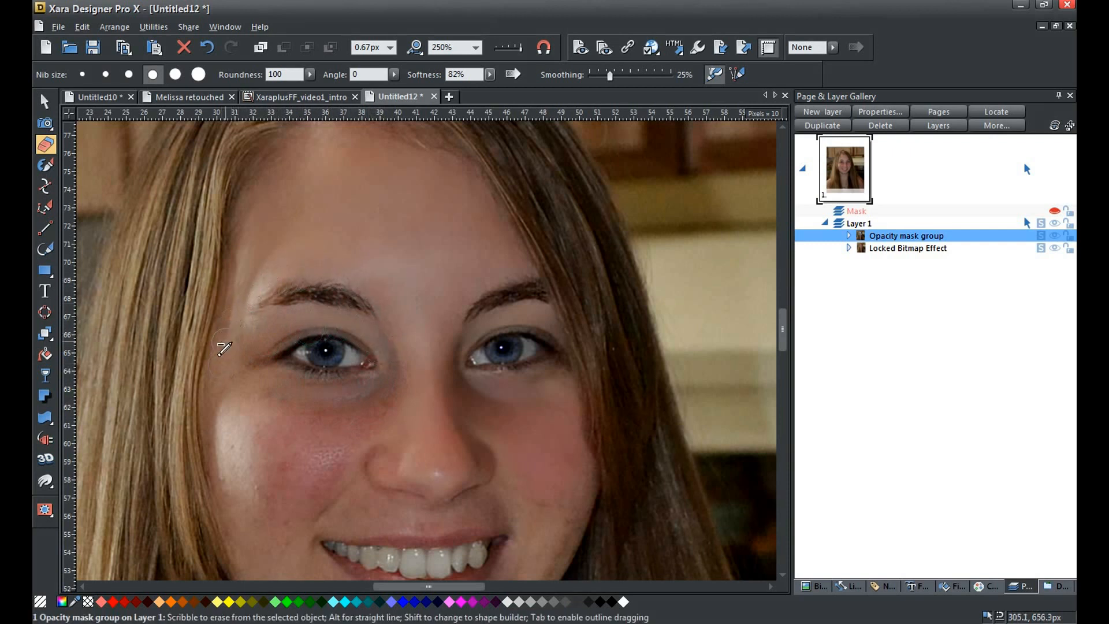
mouse_move(217, 398)
mouse_down()
mouse_move(223, 365)
mouse_move(255, 323)
mouse_up()
mouse_move(234, 387)
mouse_down()
mouse_move(347, 404)
mouse_move(266, 413)
mouse_up()
mouse_move(235, 463)
mouse_down()
mouse_move(232, 404)
mouse_move(253, 472)
mouse_move(272, 409)
mouse_move(268, 476)
mouse_move(248, 426)
mouse_move(226, 460)
mouse_move(271, 482)
mouse_move(332, 476)
mouse_up()
Erase the upper photo over the skin just below the lower lip and beside the mouth corner.
scroll(335, 464, down, 2)
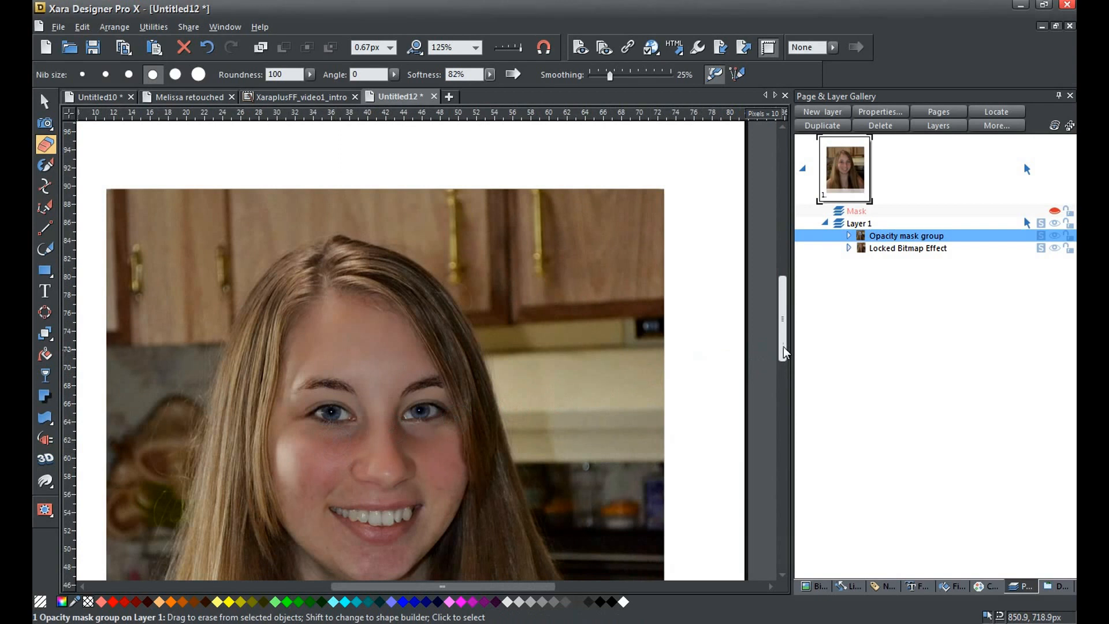
scroll(782, 347, down, 5)
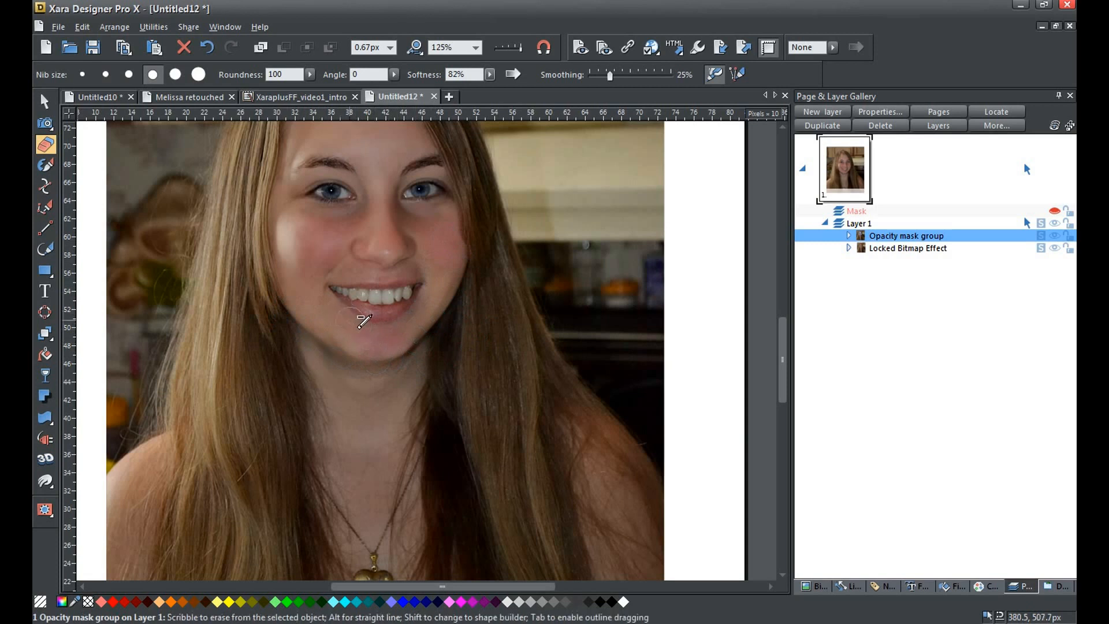
mouse_move(350, 317)
mouse_down()
mouse_move(398, 320)
mouse_move(425, 290)
mouse_move(410, 300)
mouse_up()
mouse_move(329, 288)
mouse_down()
mouse_move(329, 256)
mouse_move(323, 285)
mouse_up()
Erase the upper photo over the neck and chest skin, working around the necklace chain and heart pendant to keep them sharp.
scroll(387, 500, up, 3)
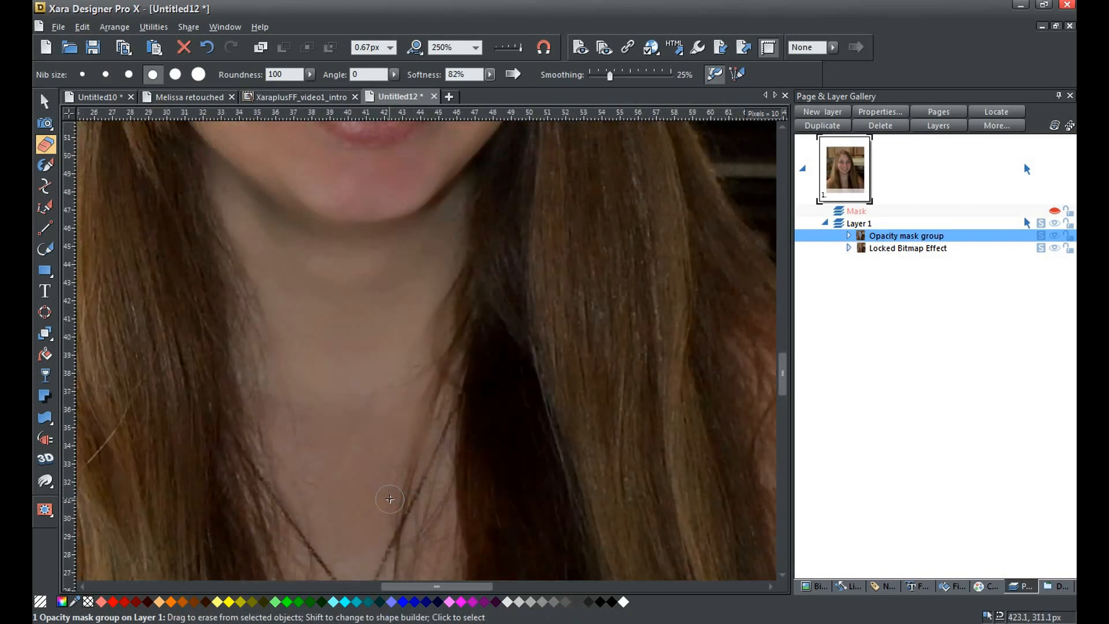
scroll(334, 485, down, 5)
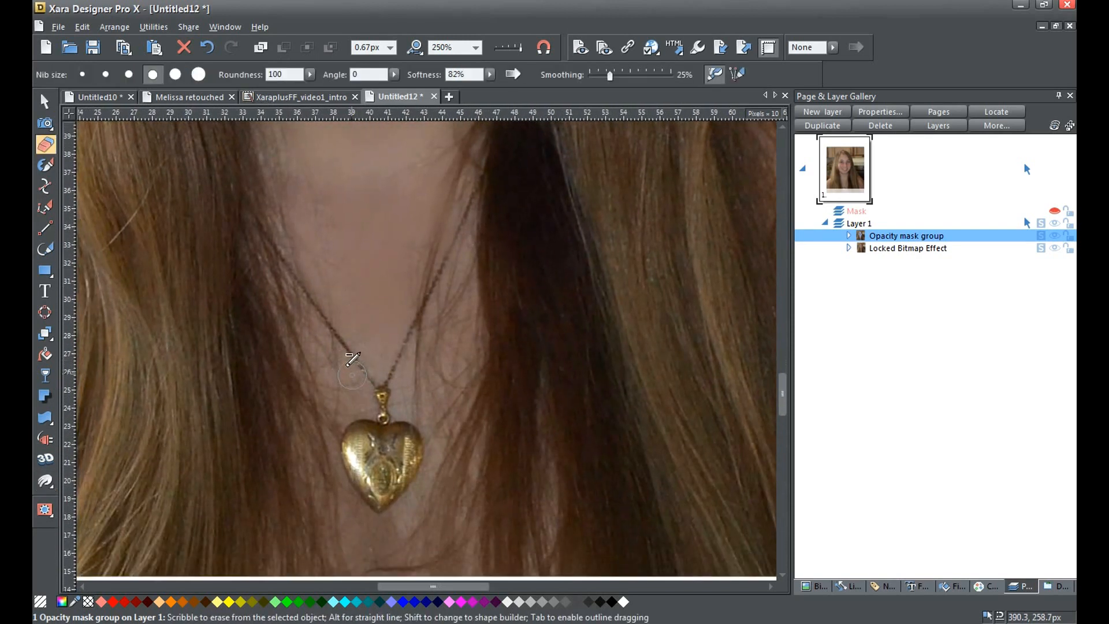
mouse_move(361, 373)
mouse_down()
mouse_move(352, 408)
mouse_move(364, 402)
mouse_move(366, 411)
mouse_move(319, 334)
mouse_move(329, 398)
mouse_up()
mouse_move(425, 378)
mouse_down()
mouse_move(407, 375)
mouse_move(410, 355)
mouse_up()
drag(414, 394, 420, 383)
mouse_move(468, 266)
mouse_down()
mouse_move(436, 315)
mouse_move(469, 334)
mouse_move(461, 368)
mouse_move(449, 367)
mouse_move(428, 279)
mouse_move(453, 230)
mouse_move(408, 290)
mouse_up()
mouse_move(317, 269)
mouse_down()
mouse_move(289, 240)
mouse_move(329, 276)
mouse_move(336, 216)
mouse_move(329, 246)
mouse_up()
mouse_move(270, 227)
mouse_down()
mouse_move(292, 247)
mouse_move(280, 223)
mouse_up()
mouse_move(289, 290)
mouse_down()
mouse_move(310, 297)
mouse_move(327, 341)
mouse_up()
mouse_move(415, 366)
mouse_down()
mouse_move(396, 519)
mouse_move(429, 453)
mouse_move(388, 518)
mouse_up()
drag(337, 462, 349, 494)
mouse_move(420, 556)
mouse_down()
mouse_move(431, 535)
mouse_move(389, 564)
mouse_move(403, 560)
mouse_move(377, 530)
mouse_up()
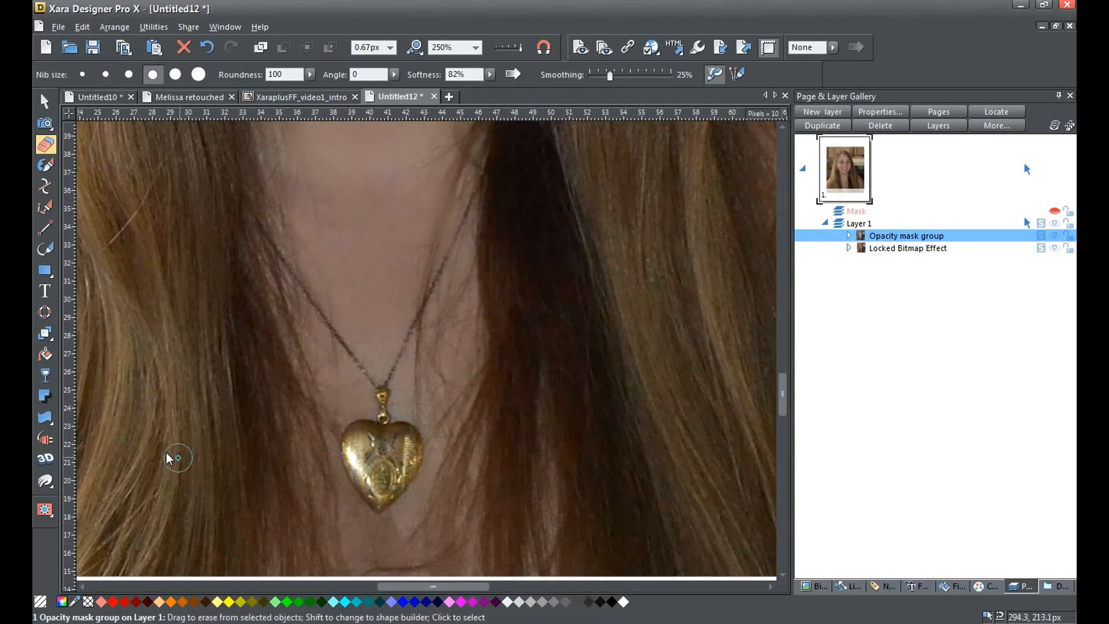
Erase the upper photo over the bare shoulder on the picture's left side, leaving the hair sharp.
key(shift+F8)
mouse_move(156, 435)
mouse_down()
mouse_move(388, 408)
mouse_move(230, 391)
mouse_move(366, 416)
mouse_up()
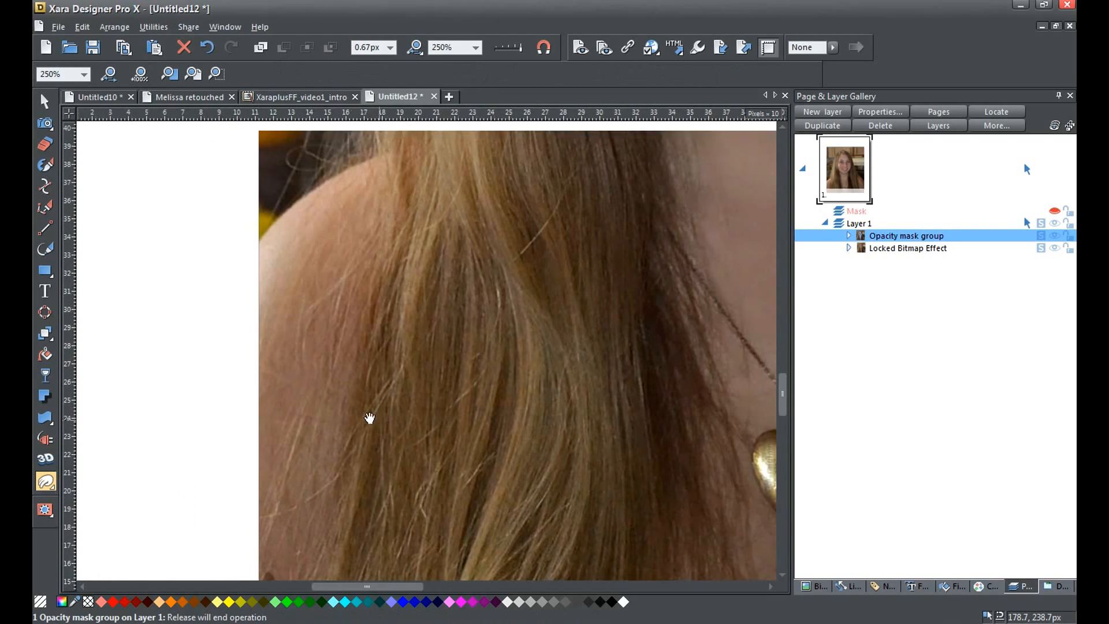
mouse_move(301, 211)
mouse_down()
mouse_move(366, 174)
mouse_move(298, 265)
mouse_move(262, 258)
mouse_move(282, 312)
mouse_up()
drag(313, 376, 316, 332)
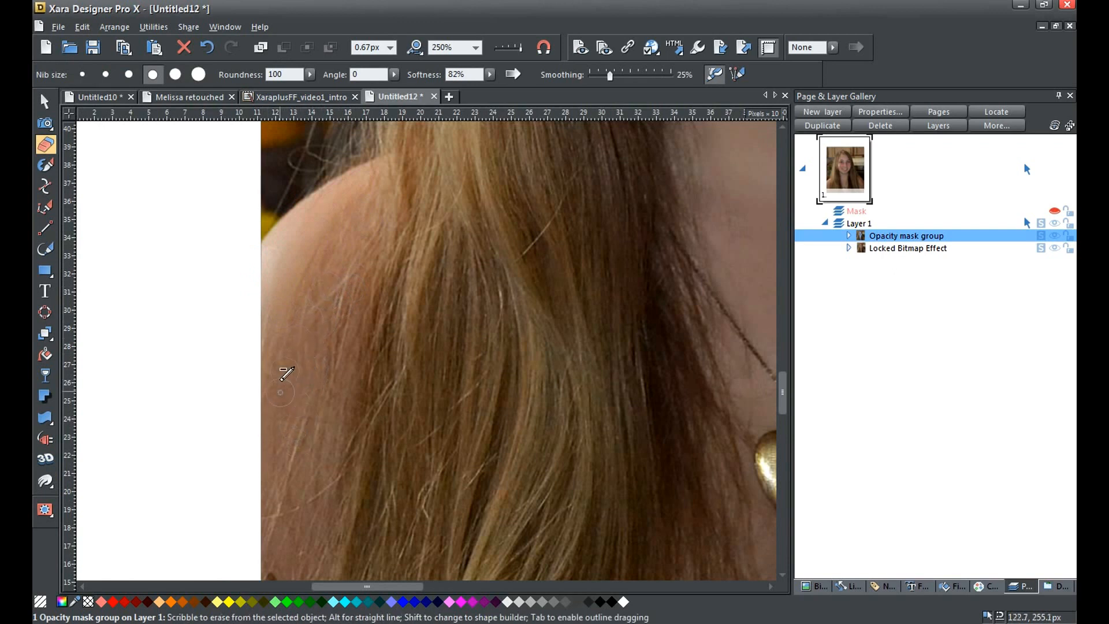
drag(276, 377, 278, 382)
drag(341, 231, 352, 216)
mouse_move(274, 334)
mouse_down()
mouse_move(272, 307)
mouse_move(263, 327)
mouse_up()
drag(287, 275, 272, 272)
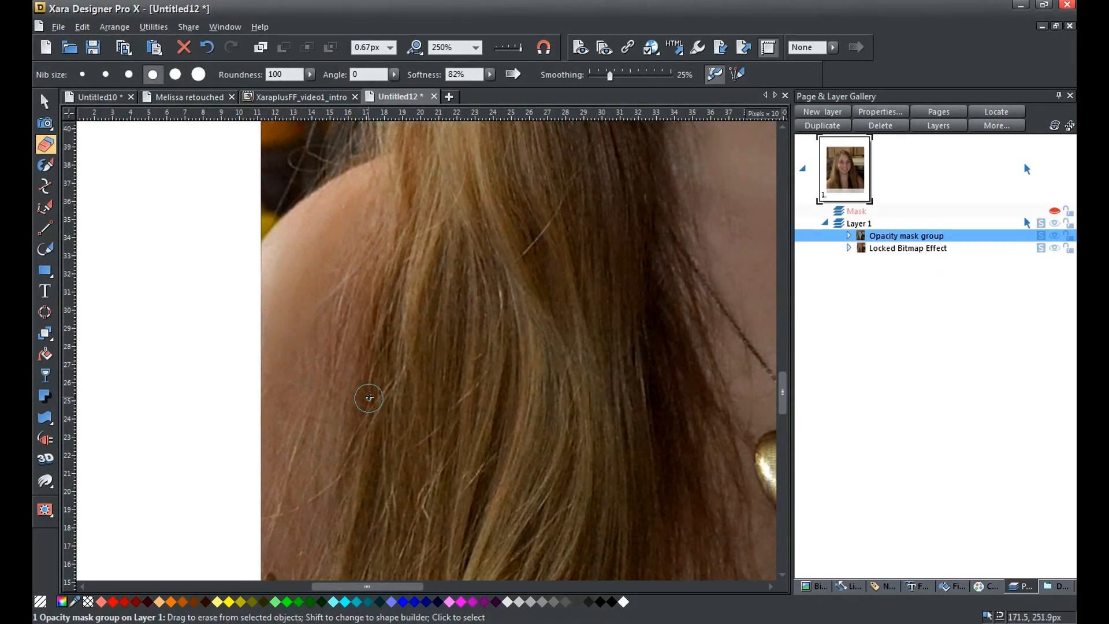
Erase the remaining sharp skin of the upper photo around the mouth, from both lip corners down toward the chin, and check the whole portrait.
scroll(446, 348, down, 5)
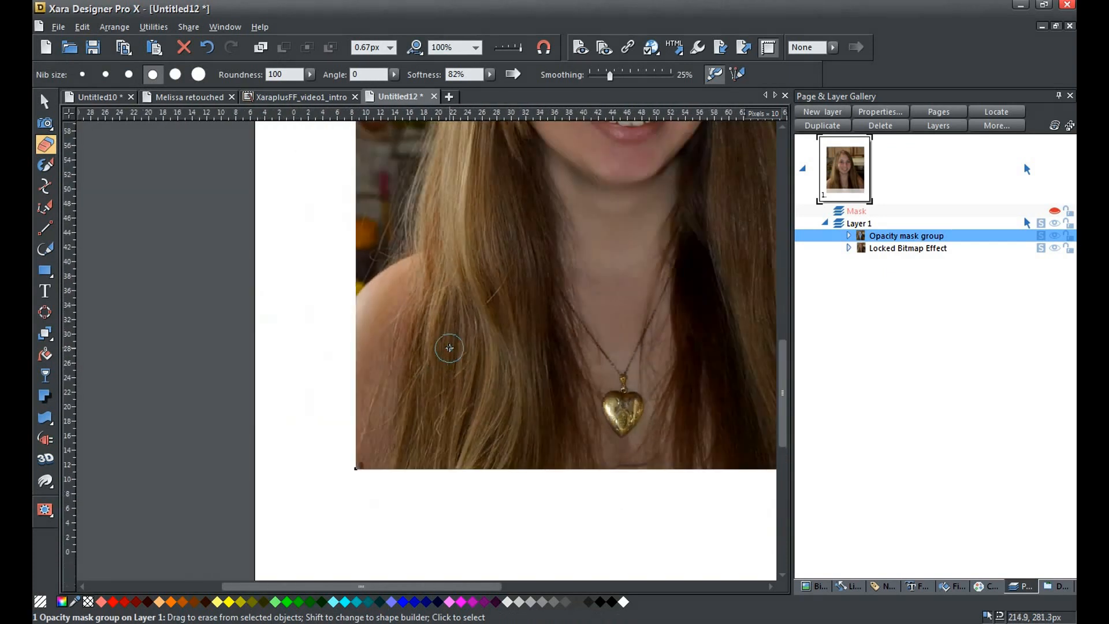
scroll(451, 346, down, 1)
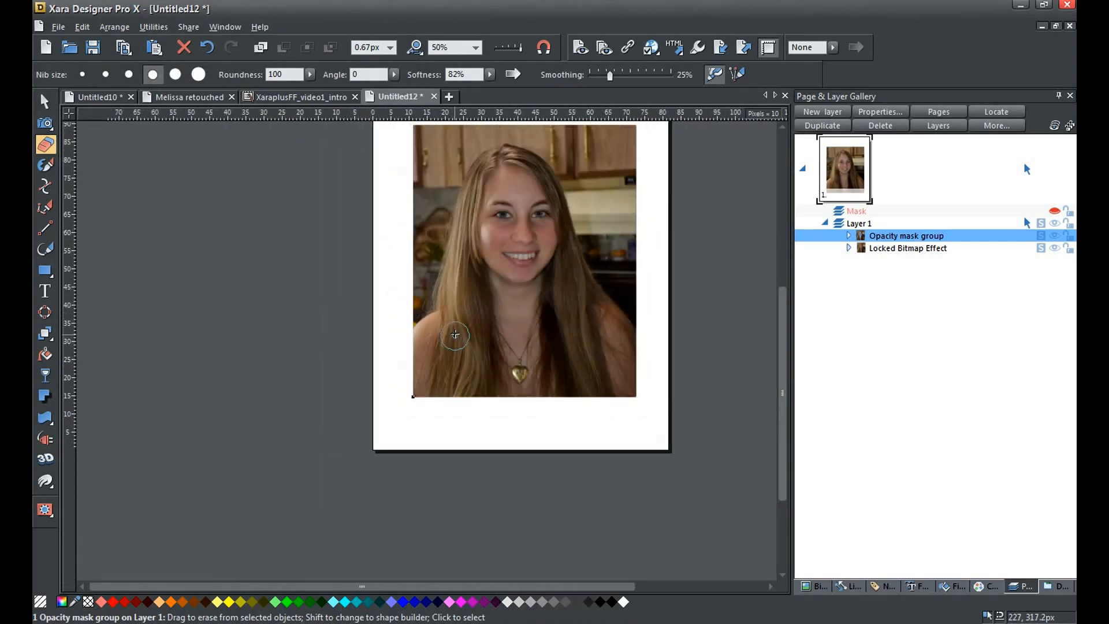
scroll(563, 305, up, 3)
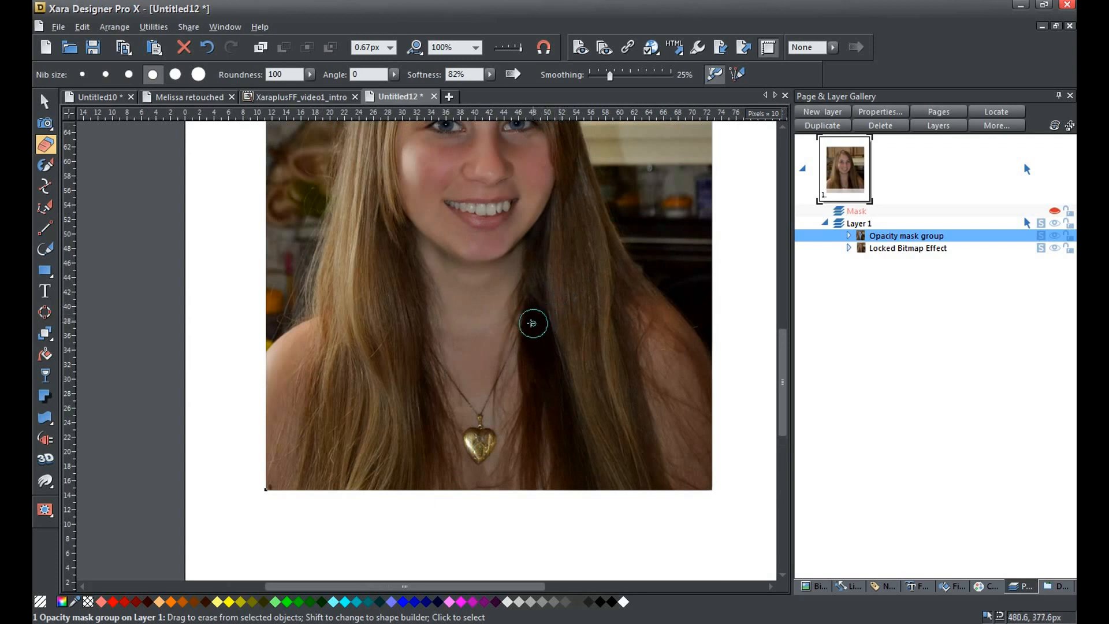
key(shift+F8)
drag(498, 290, 456, 446)
key(shift+F8)
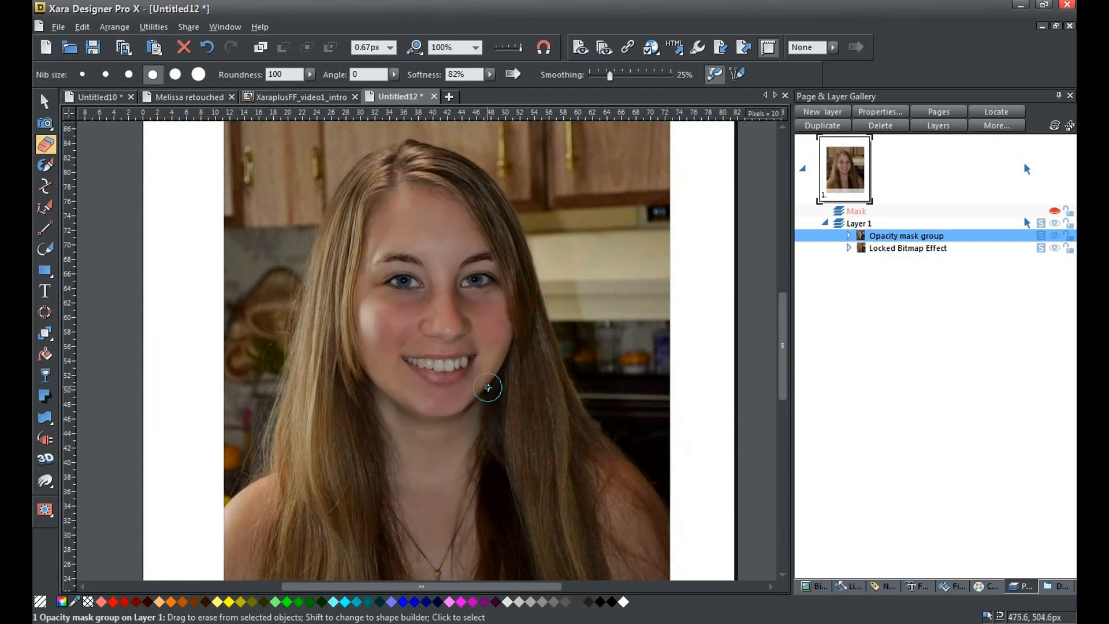
scroll(488, 388, up, 5)
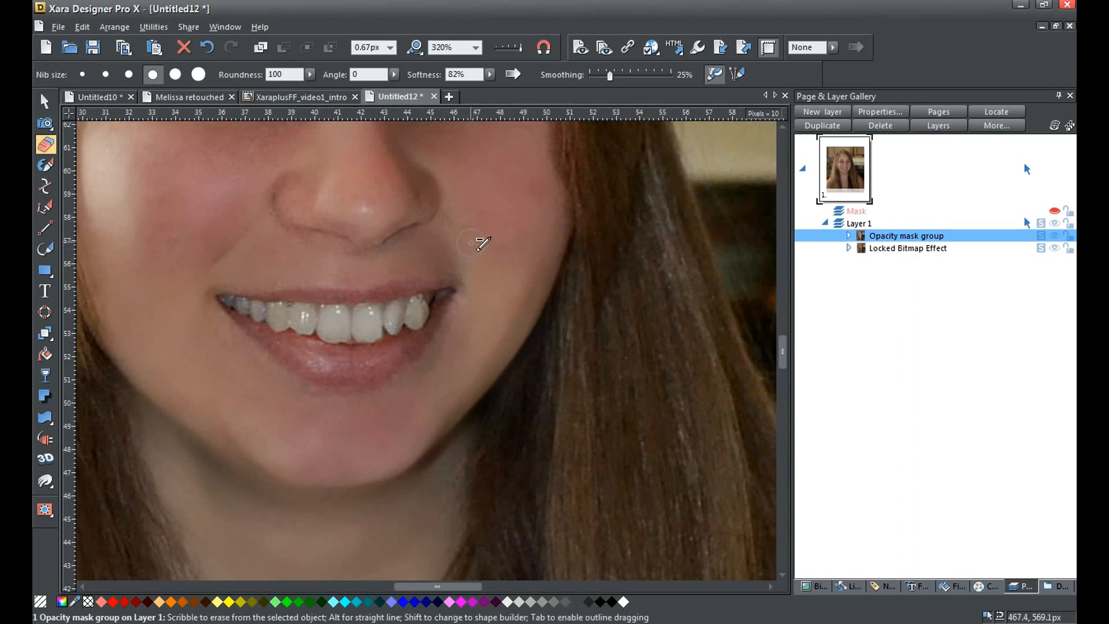
mouse_move(228, 284)
mouse_down()
mouse_move(252, 281)
mouse_move(223, 277)
mouse_move(213, 290)
mouse_move(256, 361)
mouse_move(324, 390)
mouse_up()
mouse_move(456, 314)
mouse_down()
mouse_move(416, 376)
mouse_move(425, 362)
mouse_move(395, 373)
mouse_up()
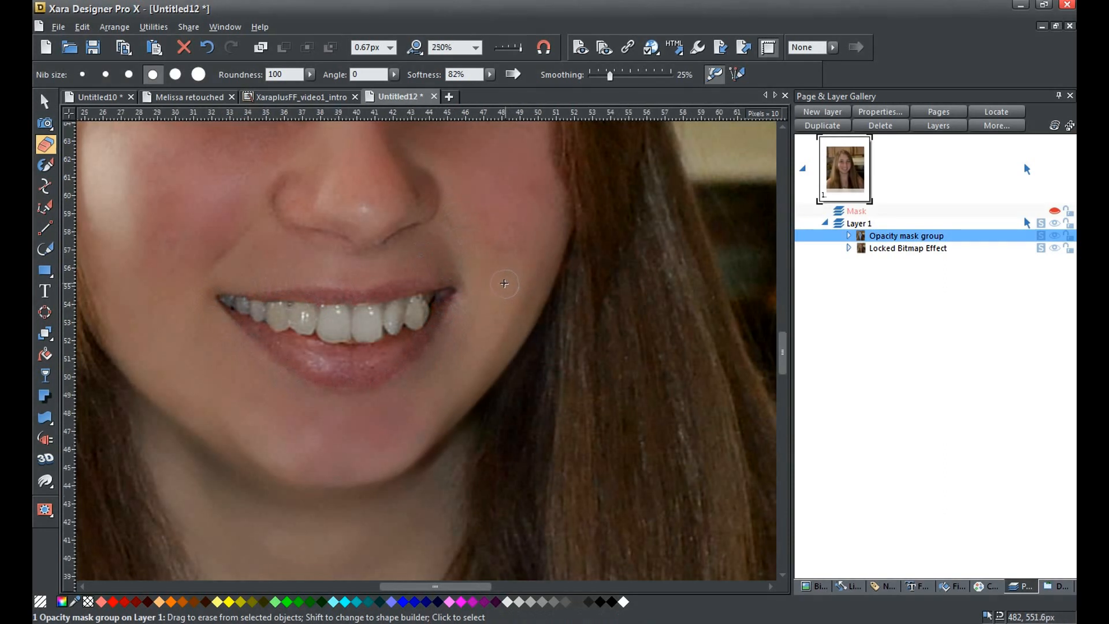
scroll(507, 282, down, 4)
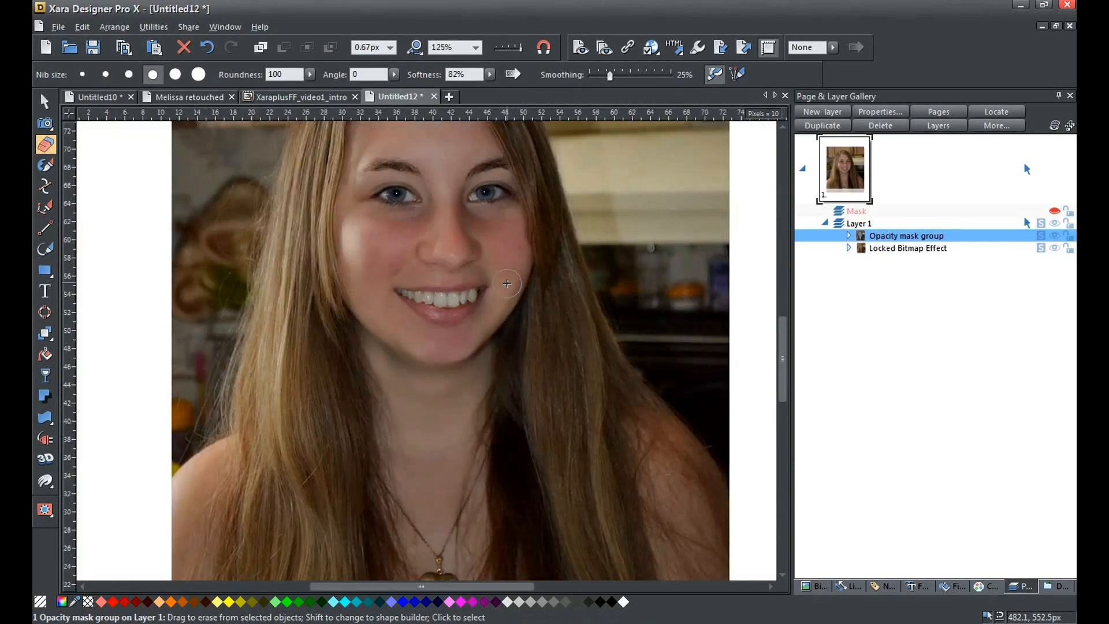
scroll(507, 283, down, 2)
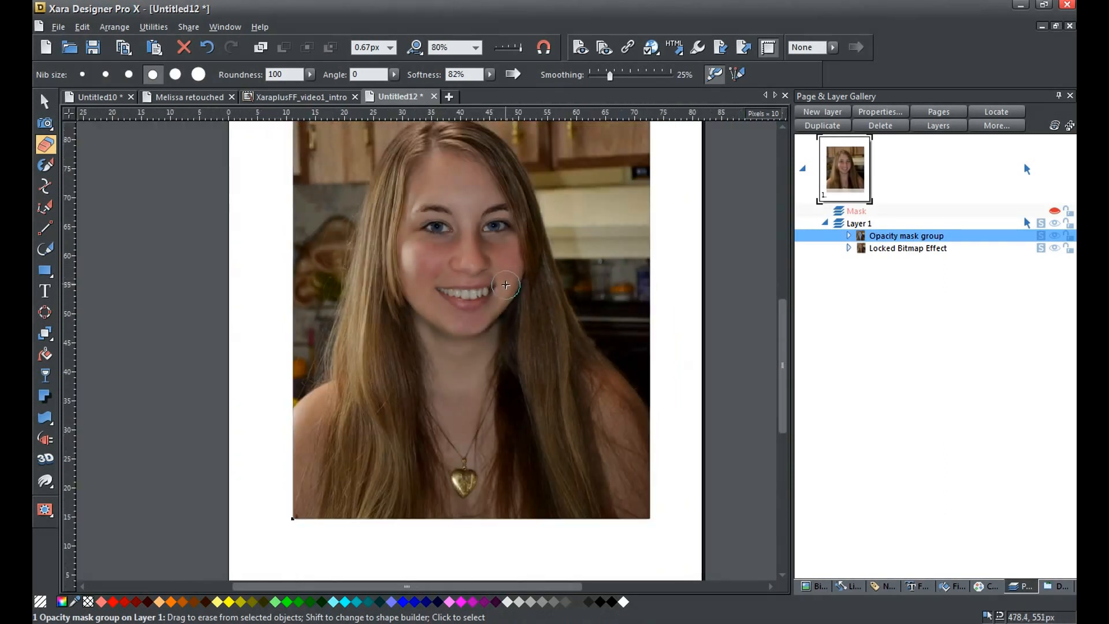
drag(784, 349, 781, 320)
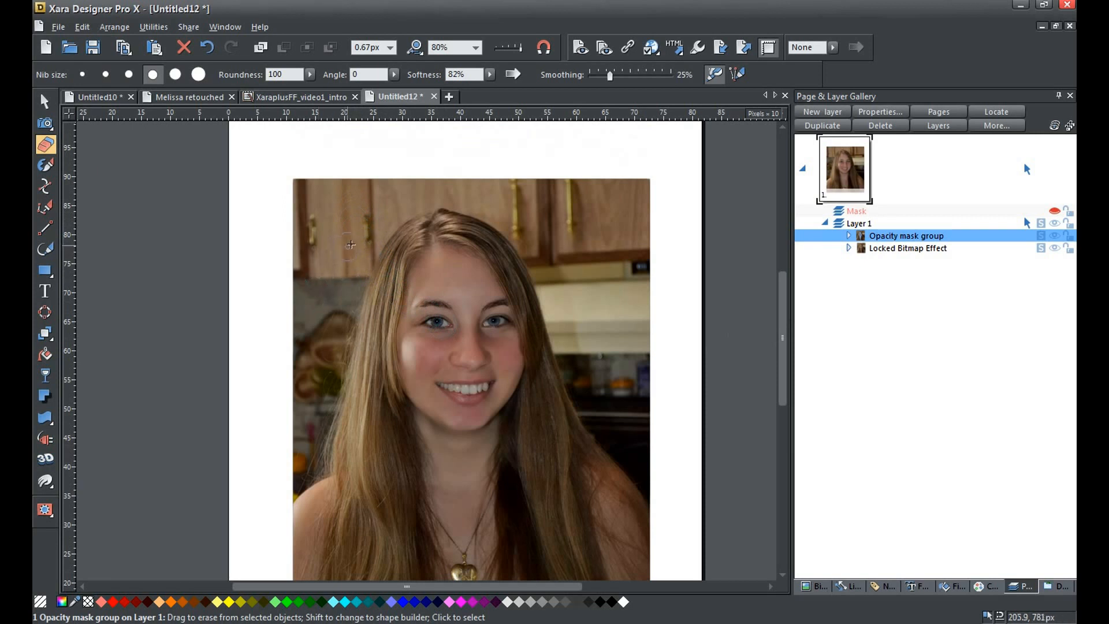
Set the eraser's softness to 2%, lower the default flat transparency, and choose the next larger eraser nib size.
click(489, 75)
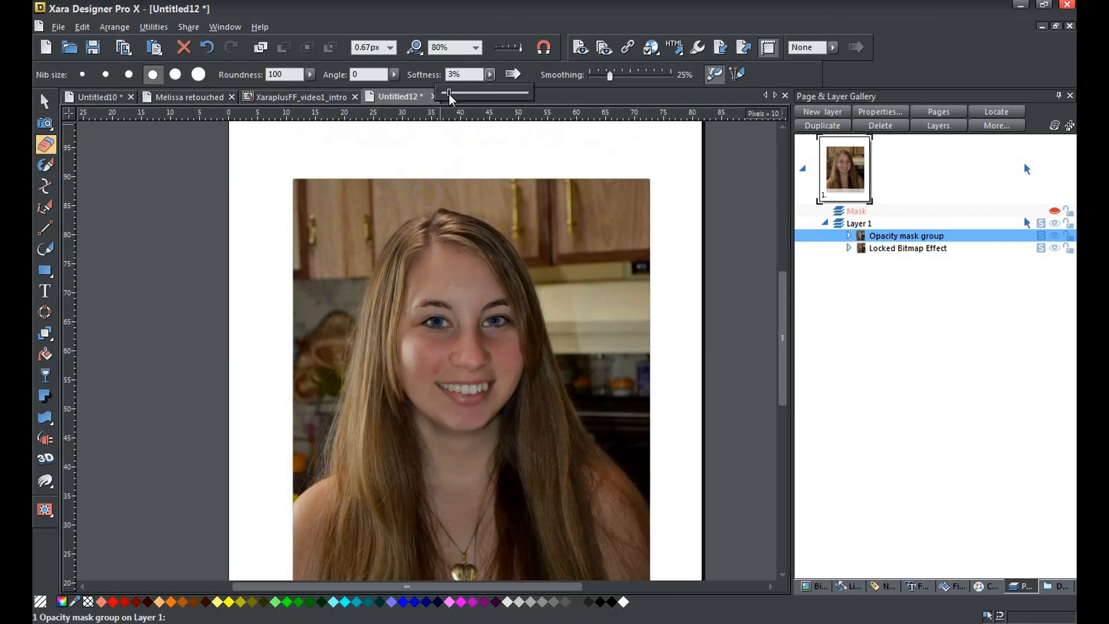
click(260, 254)
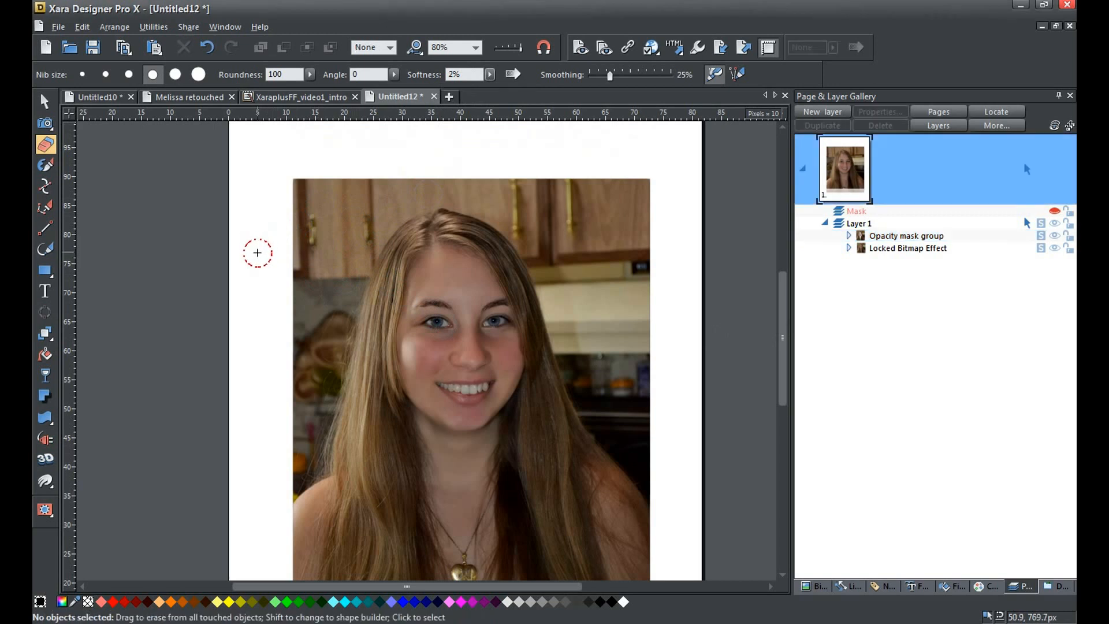
click(45, 375)
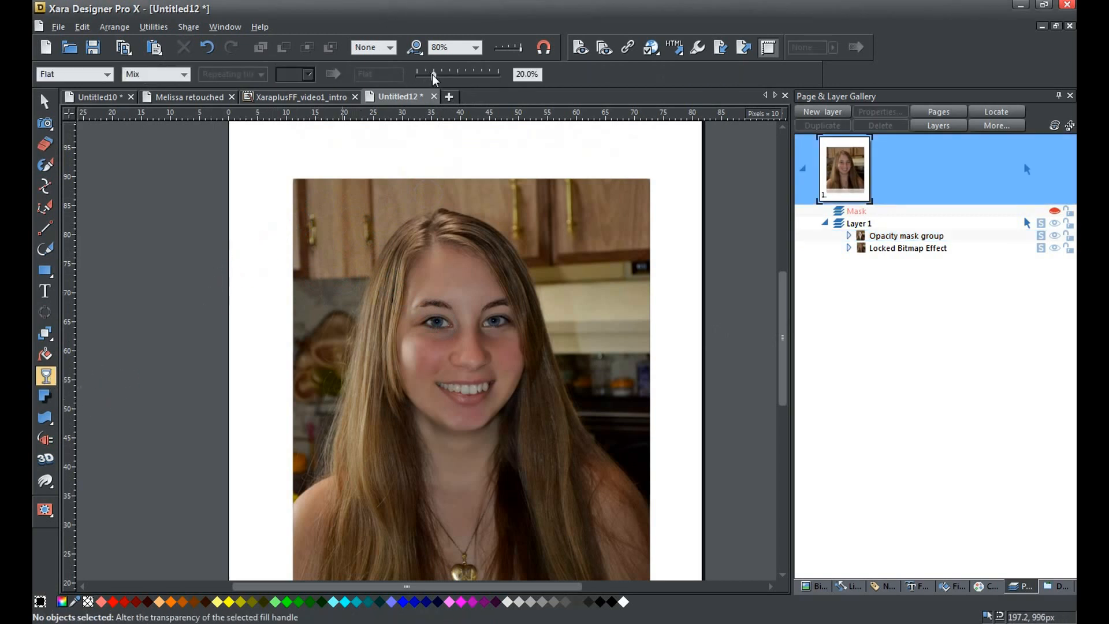
drag(434, 75, 425, 75)
click(44, 150)
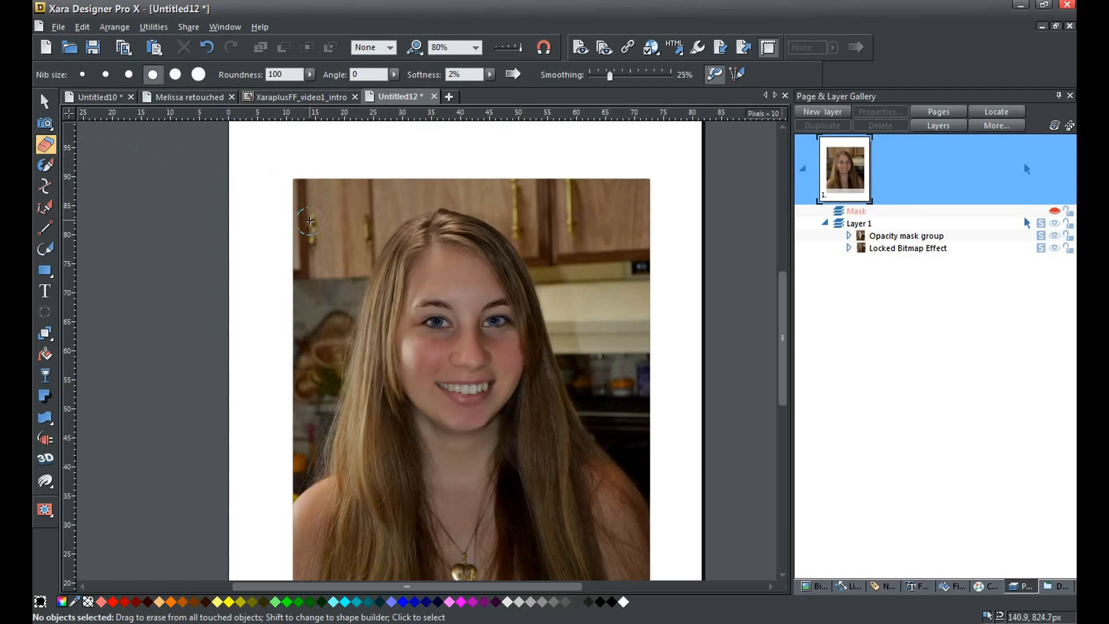
scroll(311, 220, up, 1)
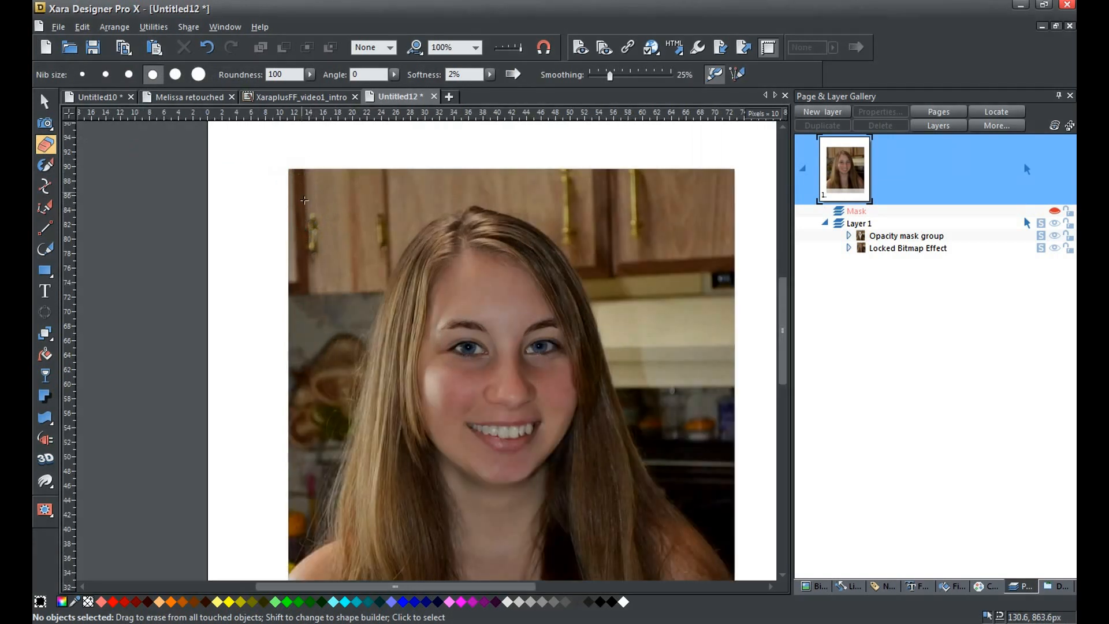
click(176, 74)
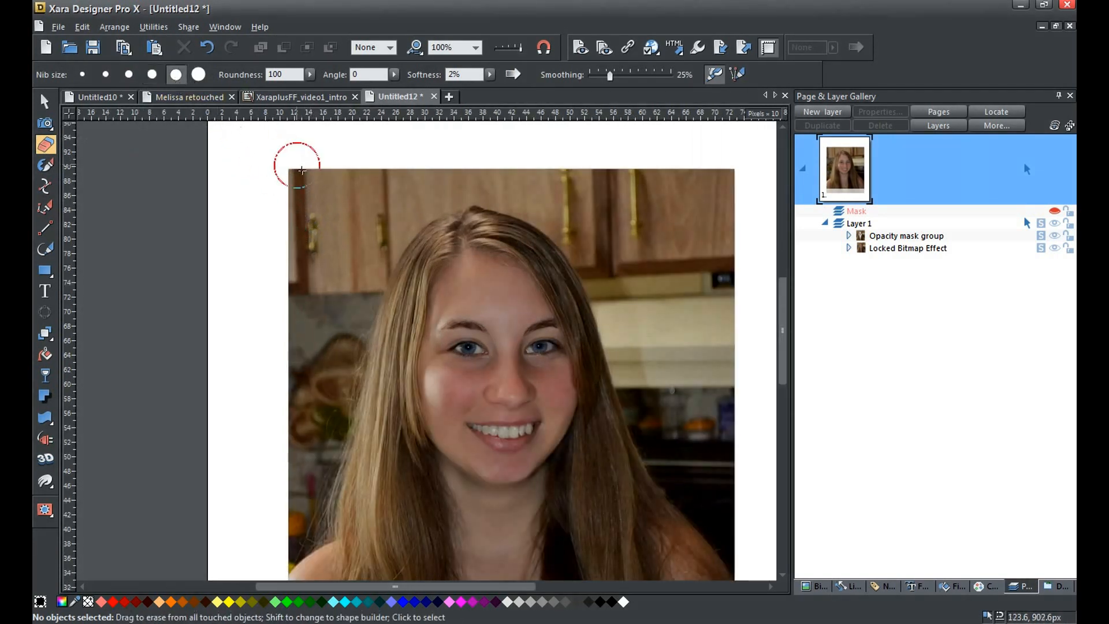
Erase only the upper opacity mask group over the cabinets and wall on the picture's left side, staying outside the hair.
drag(293, 172, 293, 238)
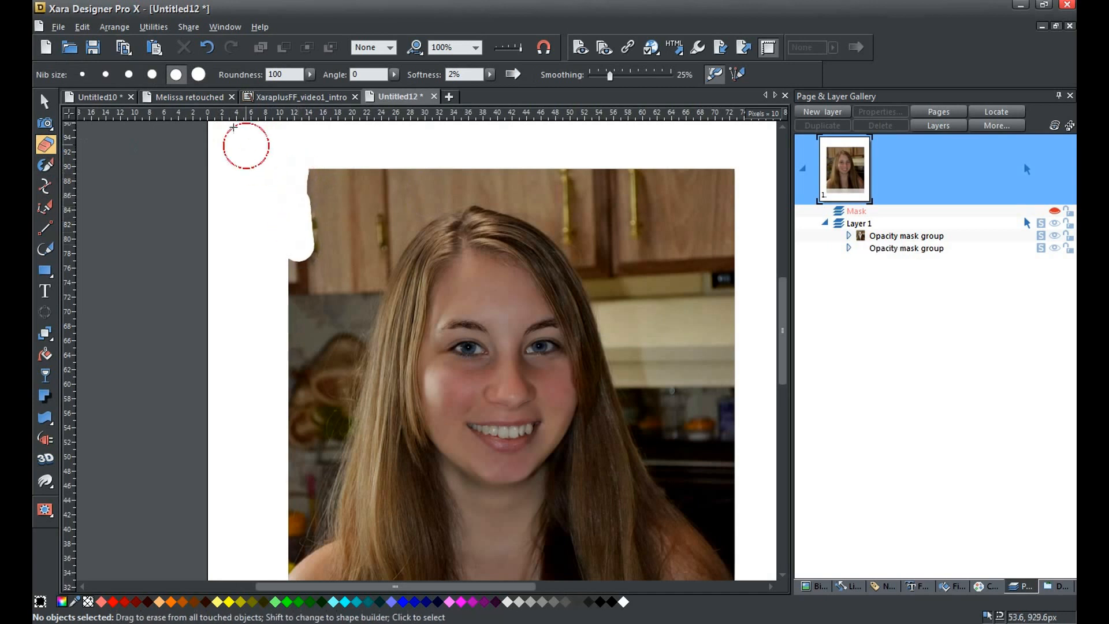
click(207, 47)
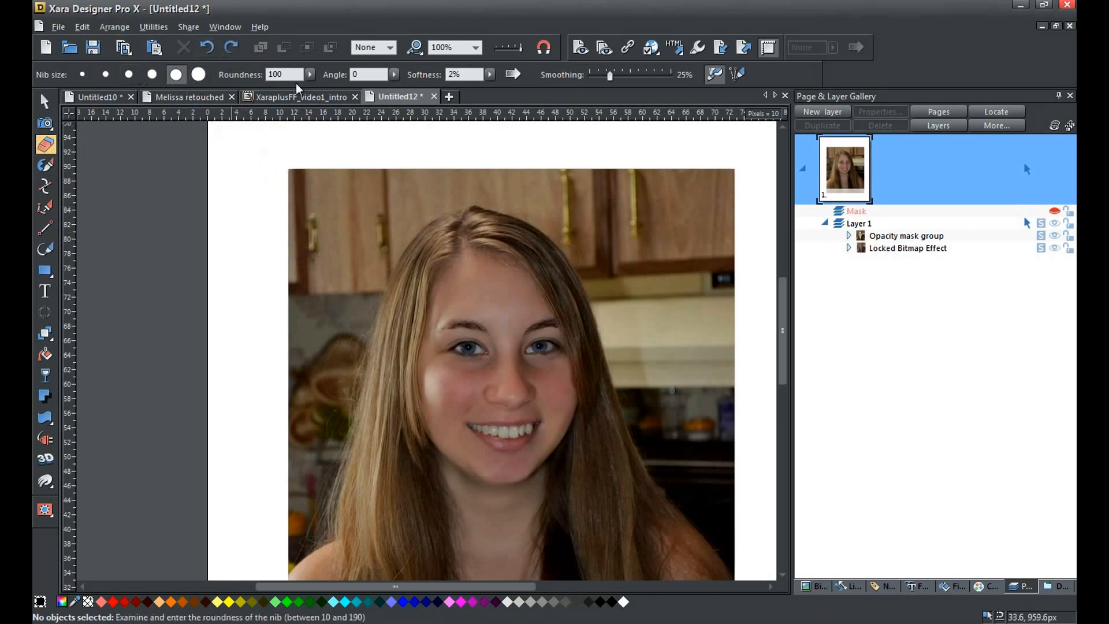
click(882, 237)
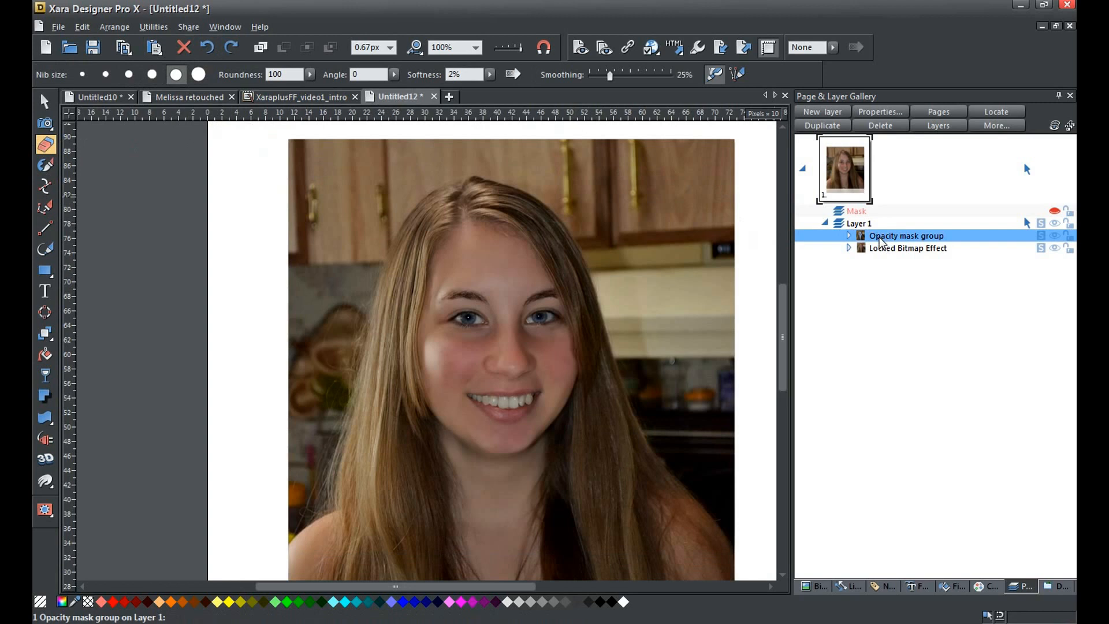
mouse_move(316, 165)
mouse_down()
mouse_move(298, 219)
mouse_move(298, 160)
mouse_move(299, 236)
mouse_move(307, 187)
mouse_move(345, 148)
mouse_up()
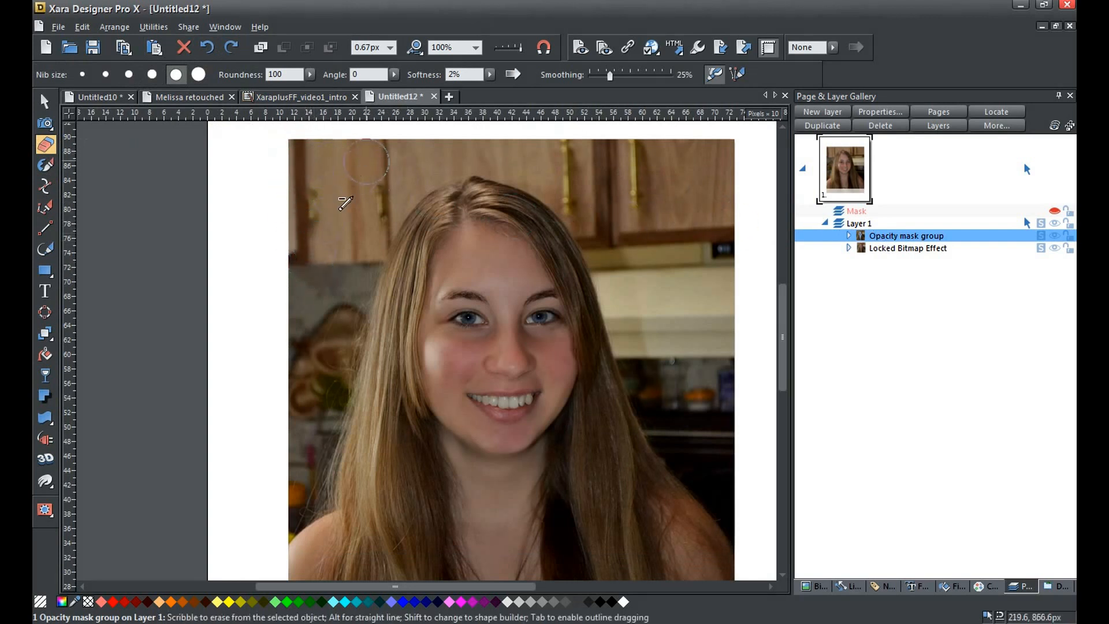
mouse_move(398, 180)
mouse_down()
mouse_move(376, 212)
mouse_move(408, 149)
mouse_move(304, 145)
mouse_move(318, 204)
mouse_move(311, 299)
mouse_move(301, 244)
mouse_move(298, 252)
mouse_move(303, 333)
mouse_move(309, 280)
mouse_up()
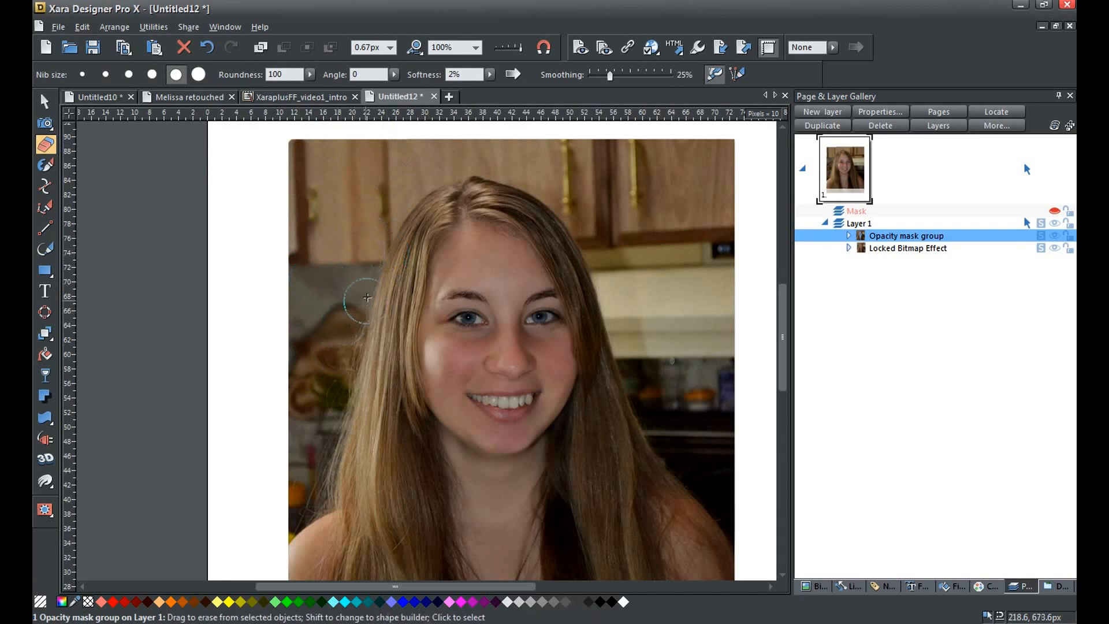
drag(364, 304, 334, 381)
Erase the upper photo over the cabinets above the head and the background beside the hair down to the picture's left shoulder.
mouse_move(386, 152)
mouse_down()
mouse_move(348, 215)
mouse_move(394, 171)
mouse_up()
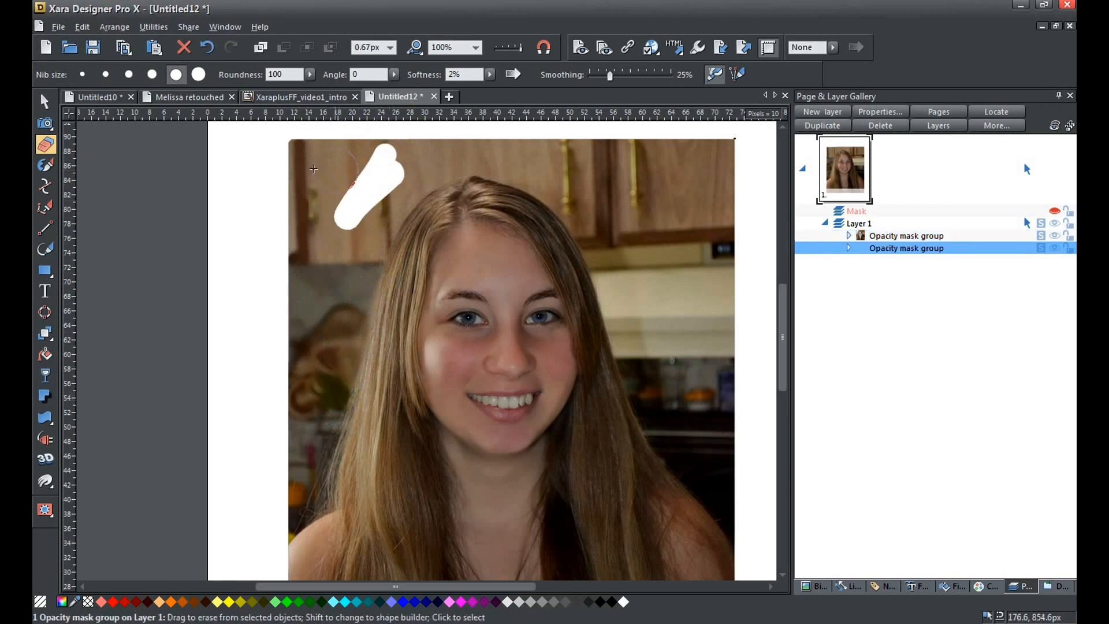
click(208, 48)
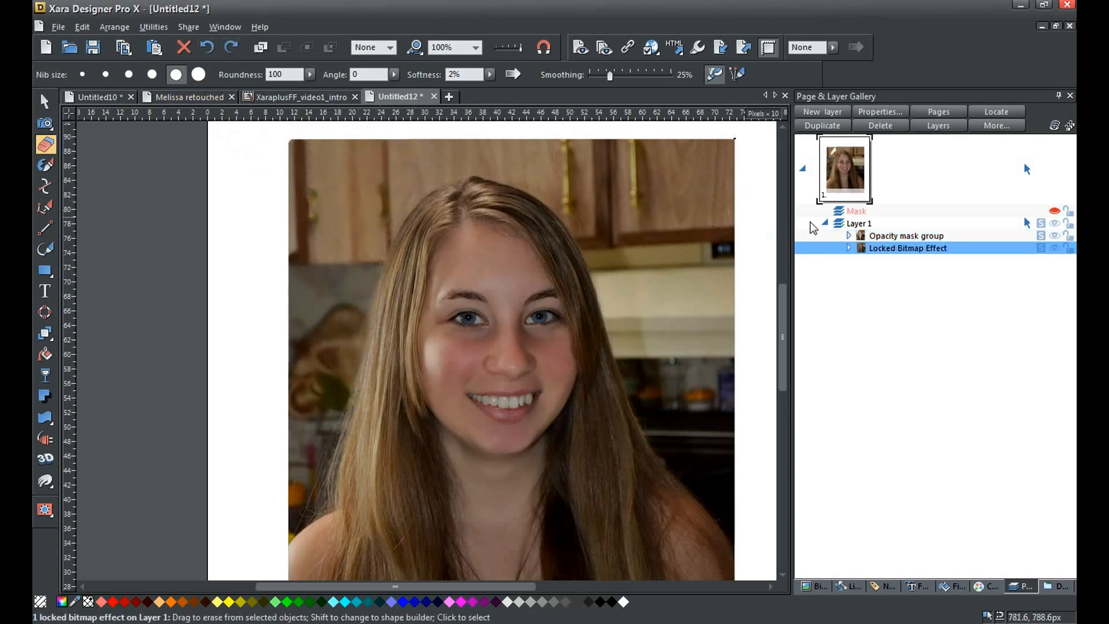
click(882, 237)
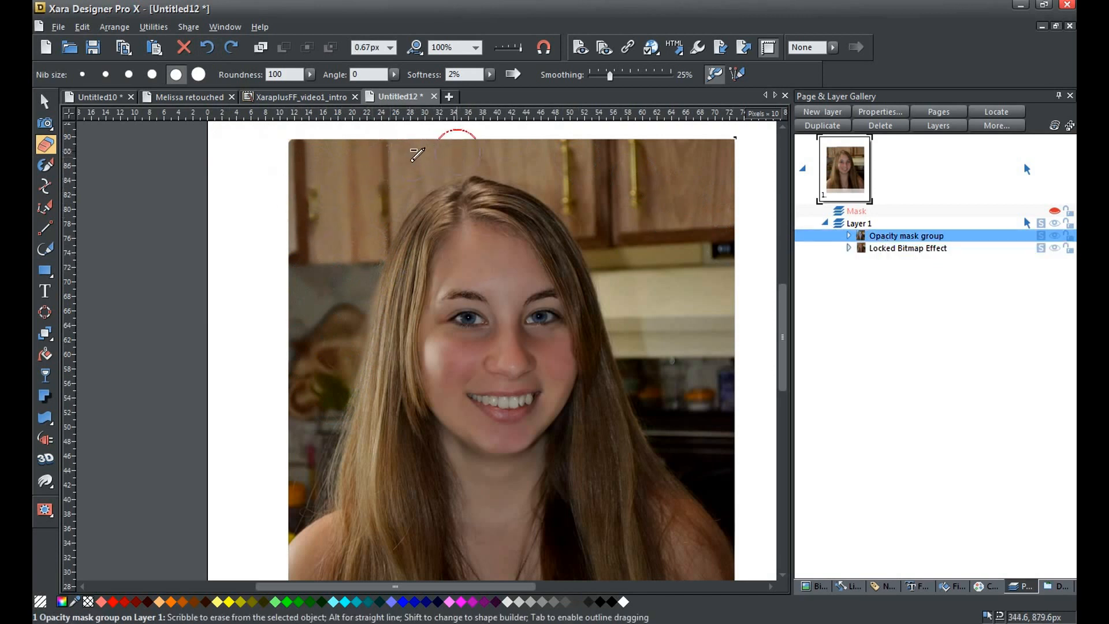
mouse_move(345, 276)
mouse_down()
mouse_move(320, 378)
mouse_move(318, 469)
mouse_move(297, 505)
mouse_up()
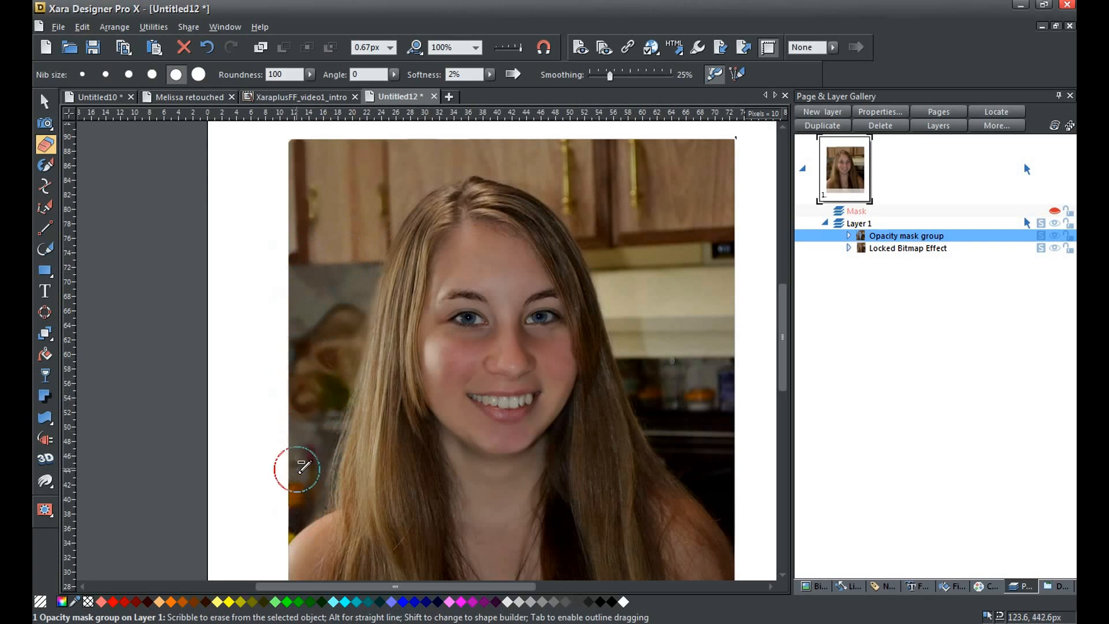
mouse_move(337, 401)
mouse_down()
mouse_move(321, 481)
mouse_move(324, 470)
mouse_up()
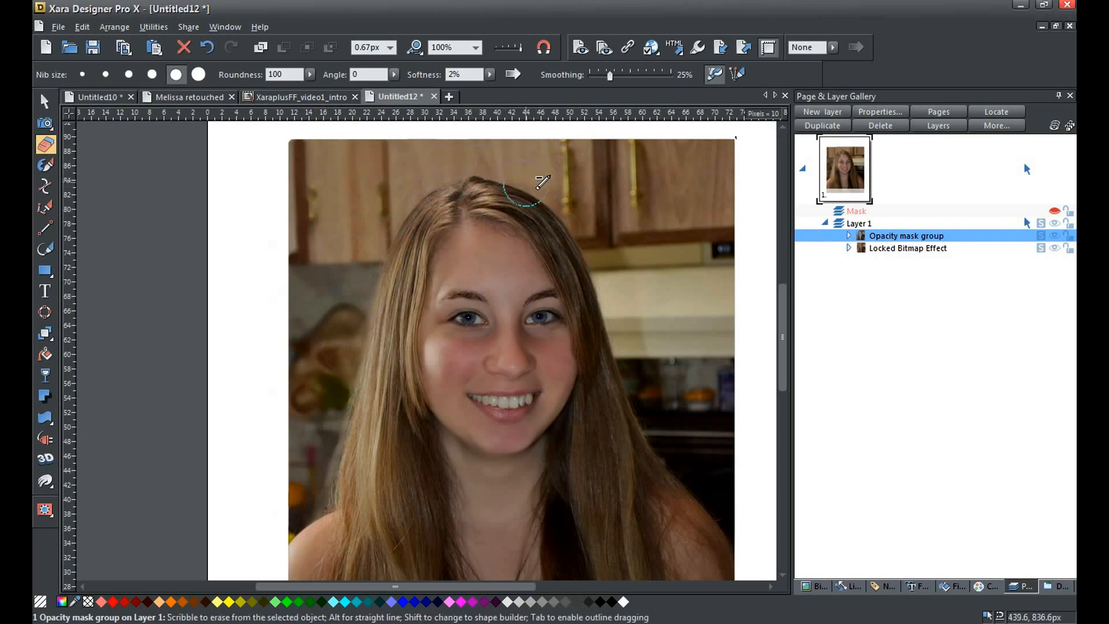
Erase the upper photo over the cabinets, range hood and counter background on the picture's right side, keeping the hair sharp.
mouse_move(623, 283)
mouse_down()
mouse_move(642, 325)
mouse_move(619, 285)
mouse_move(635, 306)
mouse_up()
mouse_move(601, 159)
mouse_down()
mouse_move(483, 147)
mouse_move(641, 150)
mouse_move(596, 168)
mouse_move(646, 273)
mouse_move(639, 184)
mouse_move(658, 244)
mouse_move(682, 199)
mouse_move(698, 264)
mouse_move(722, 172)
mouse_move(723, 206)
mouse_move(718, 150)
mouse_move(718, 275)
mouse_move(730, 370)
mouse_up()
mouse_move(666, 329)
mouse_down()
mouse_move(662, 374)
mouse_move(681, 392)
mouse_move(692, 439)
mouse_move(713, 305)
mouse_move(723, 391)
mouse_move(725, 376)
mouse_move(702, 389)
mouse_move(689, 438)
mouse_move(698, 478)
mouse_move(733, 505)
mouse_move(738, 381)
mouse_up()
mouse_move(687, 235)
mouse_down()
mouse_move(557, 150)
mouse_move(577, 147)
mouse_move(477, 136)
mouse_move(483, 154)
mouse_move(435, 166)
mouse_move(491, 166)
mouse_move(438, 154)
mouse_move(360, 184)
mouse_move(303, 332)
mouse_move(288, 422)
mouse_move(274, 334)
mouse_move(291, 178)
mouse_move(329, 417)
mouse_move(324, 384)
mouse_up()
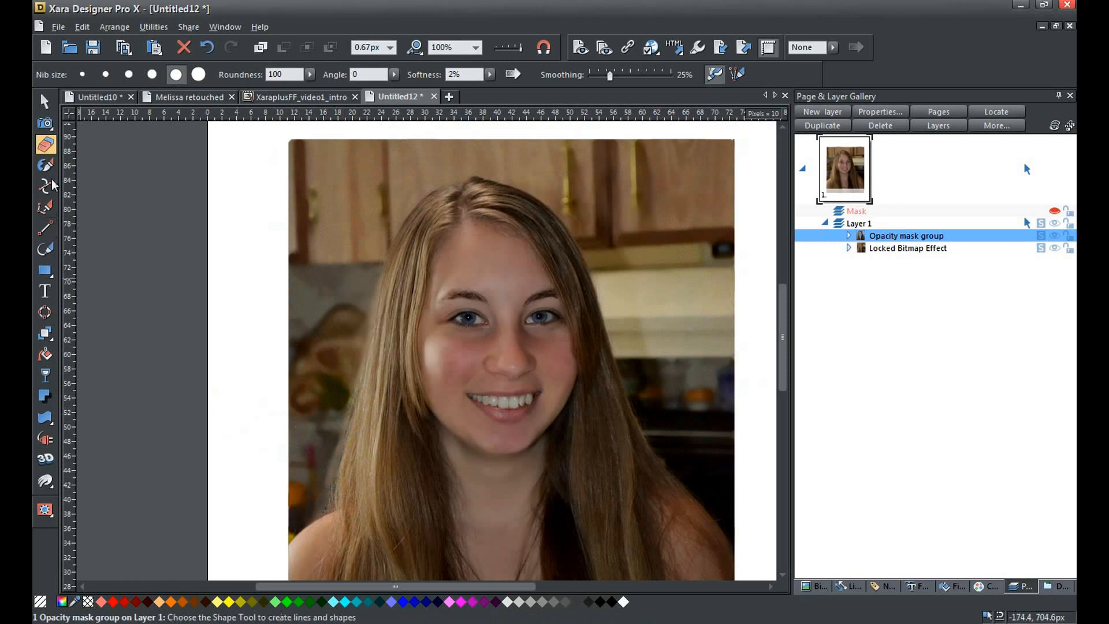
Select both the erased upper photo and the smoothed copy beneath it, and group them into one object.
click(45, 101)
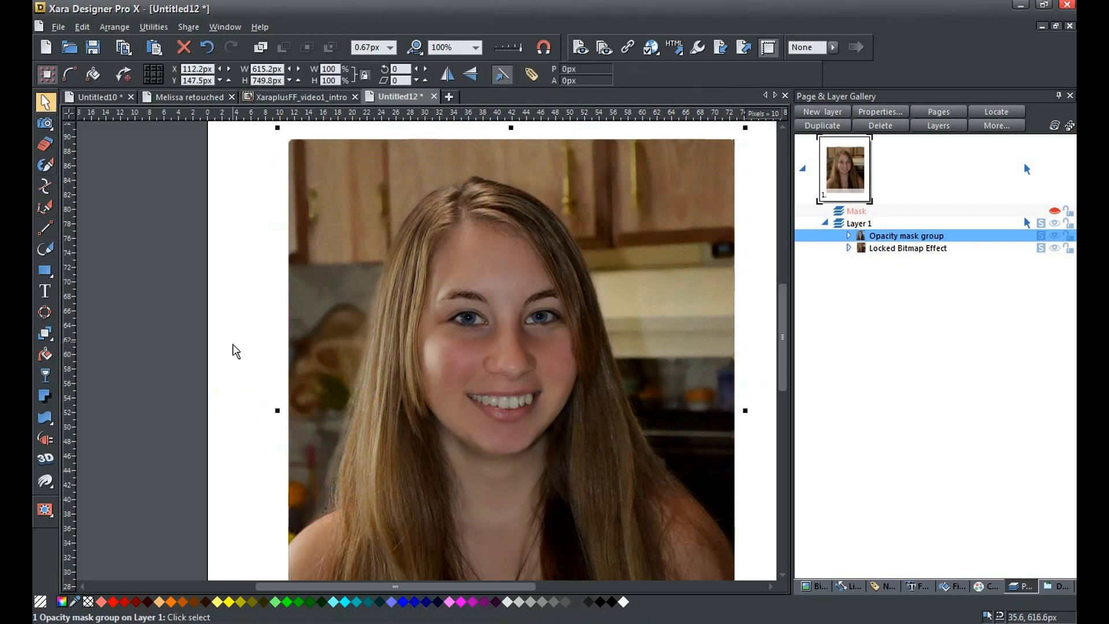
ctrl+scroll(233, 353, down, 4)
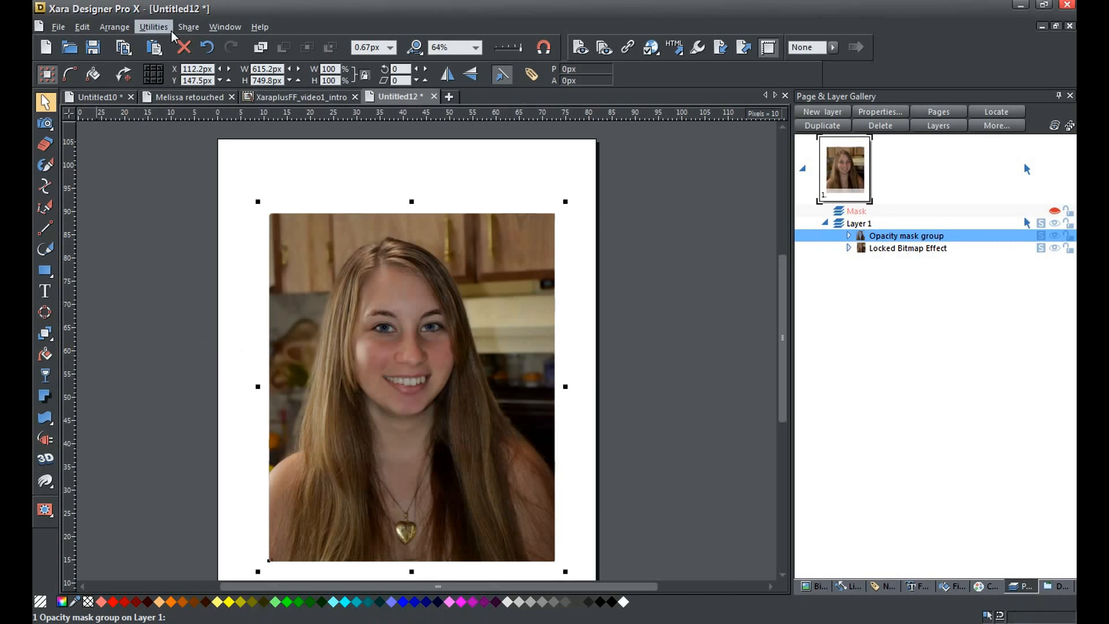
key(ctrl+a)
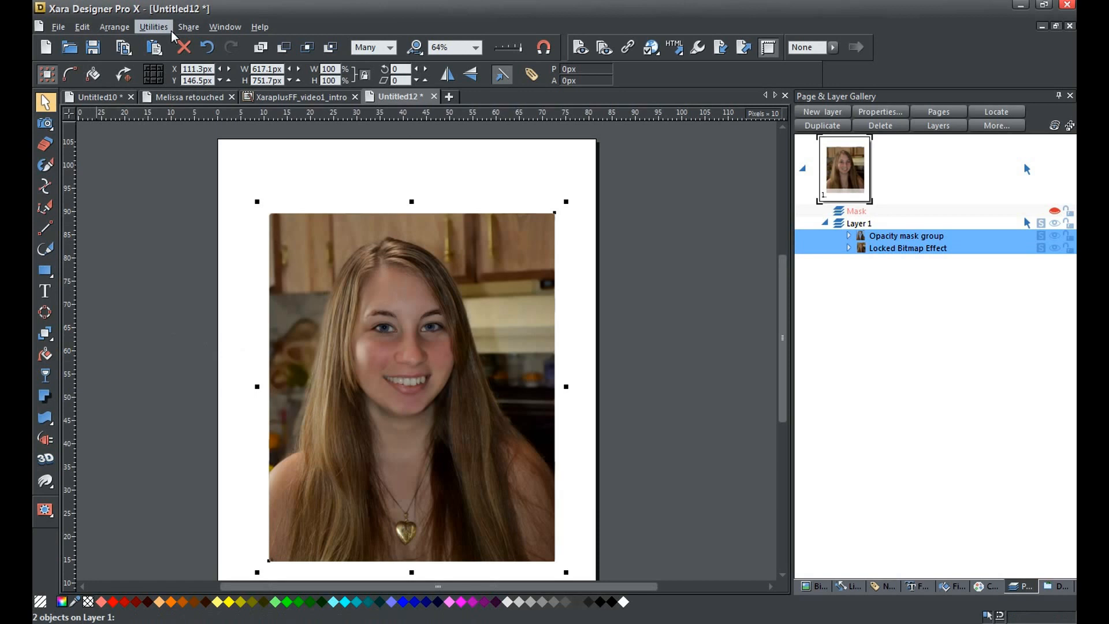
key(ctrl+g)
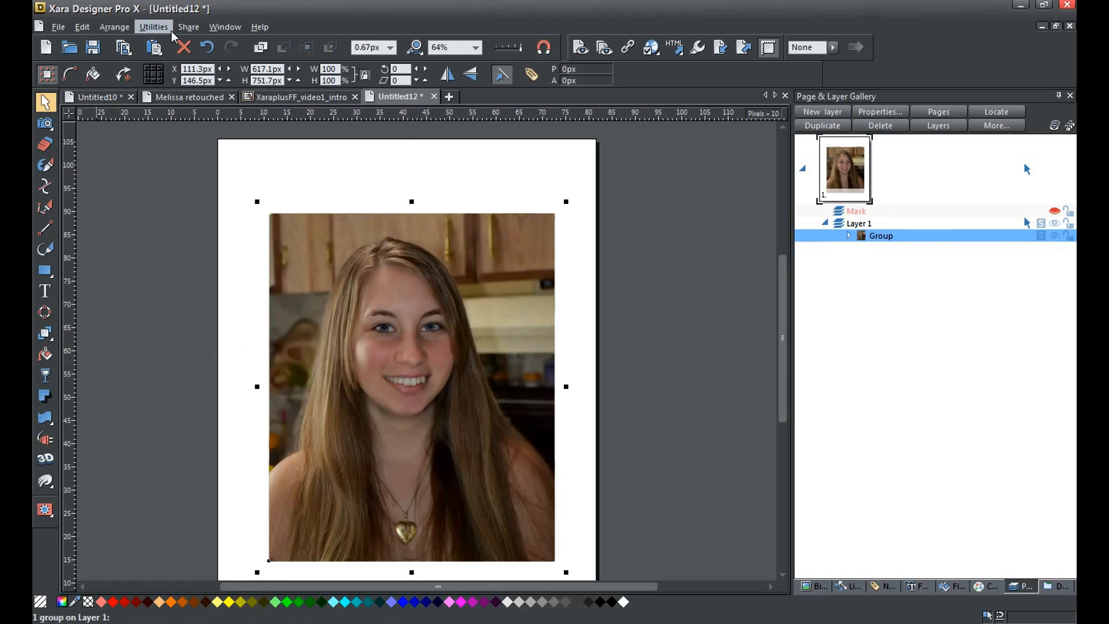